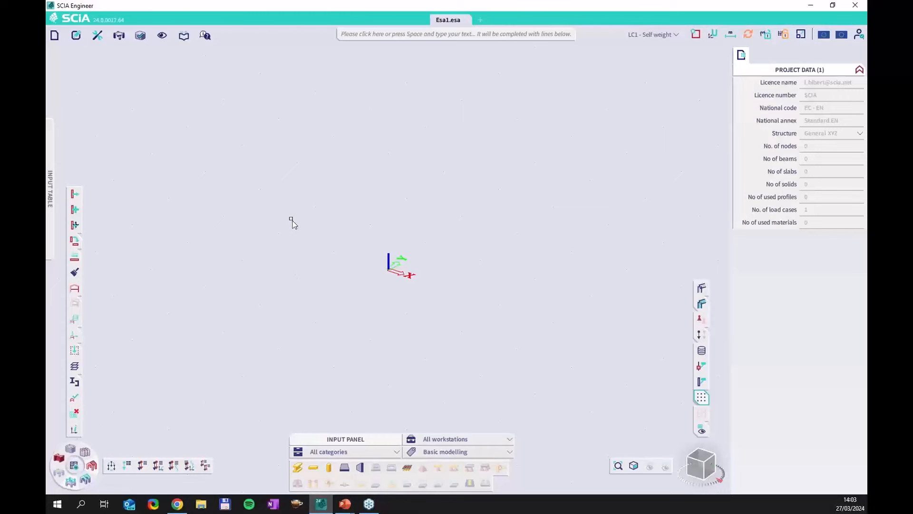
Step: Add an IPE180 steel profile from the profile library to the project's cross-sections
click(184, 37)
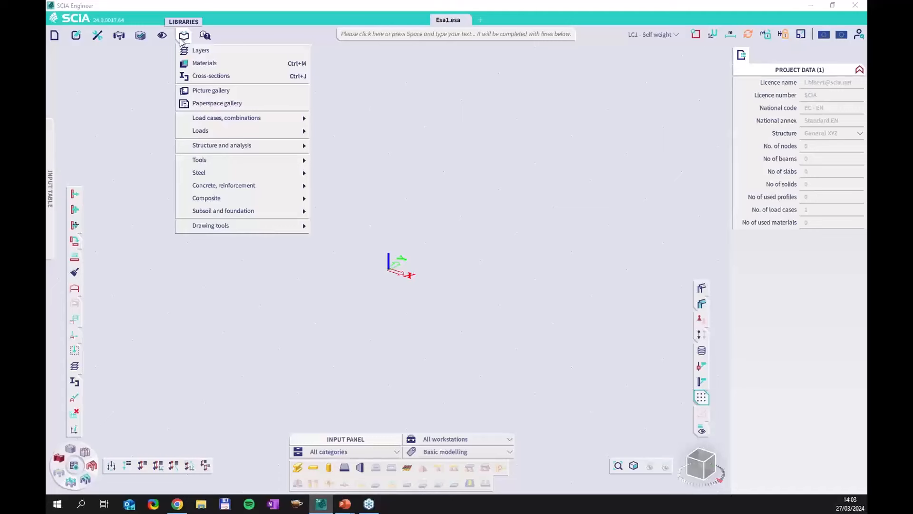
click(212, 77)
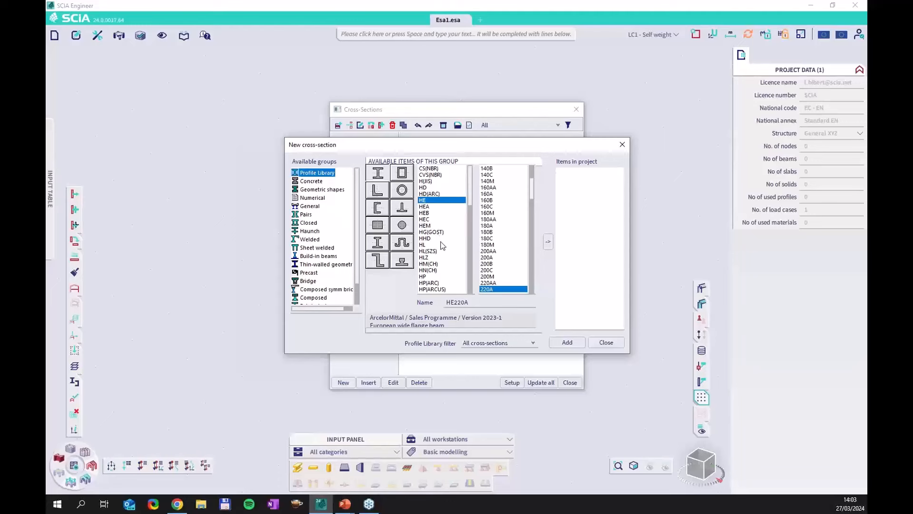
scroll(440, 245, down, 3)
scroll(441, 256, down, 3)
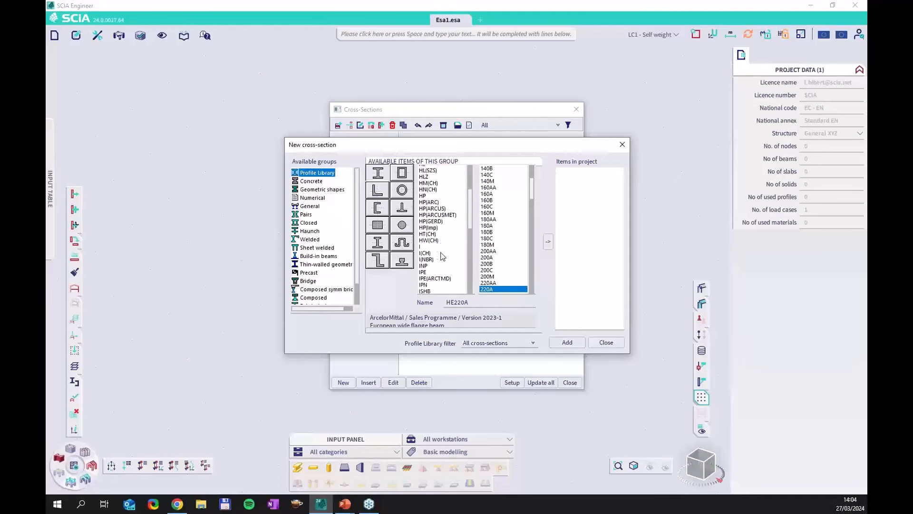
click(428, 257)
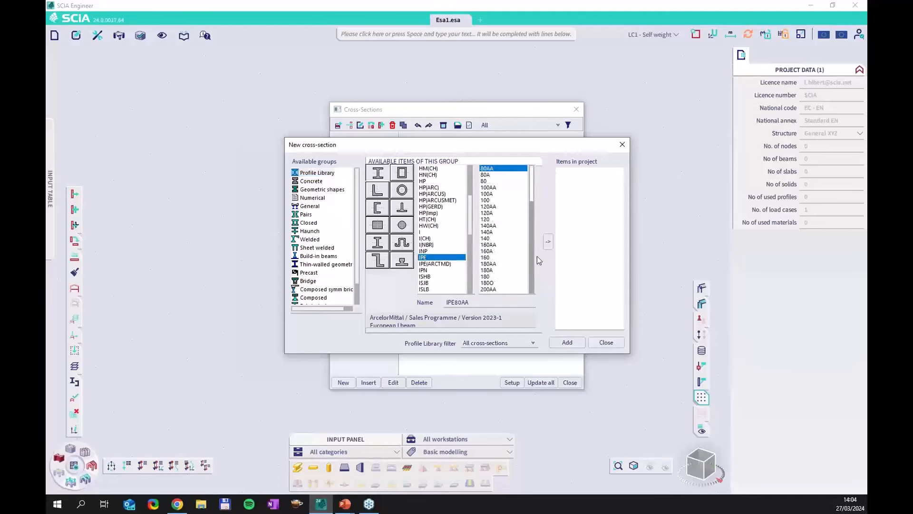
click(492, 276)
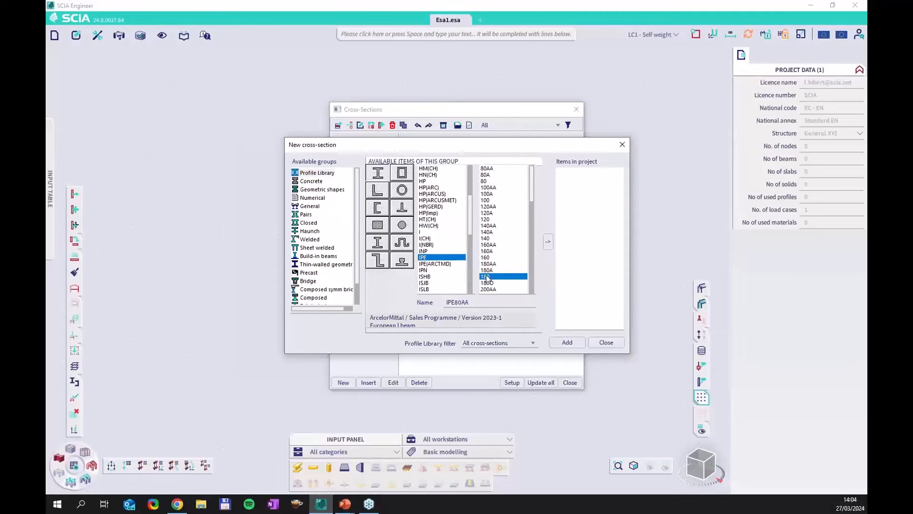
click(548, 242)
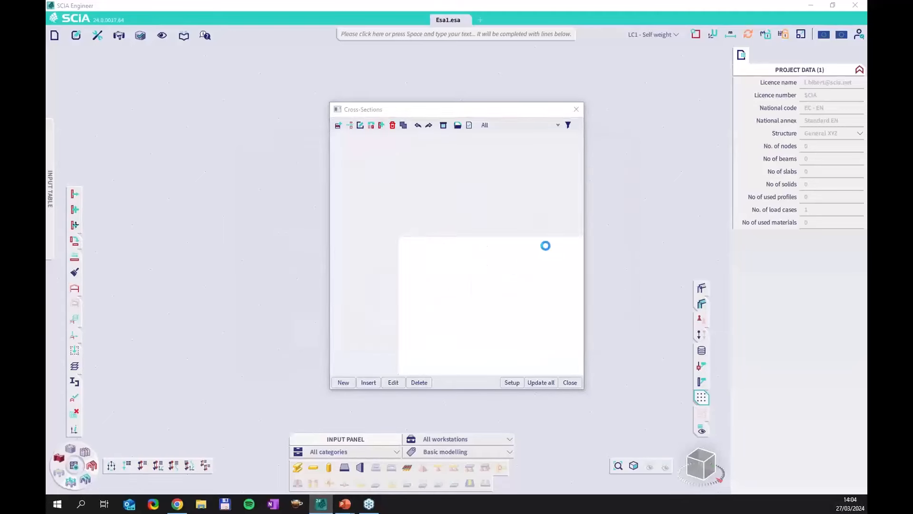
click(581, 403)
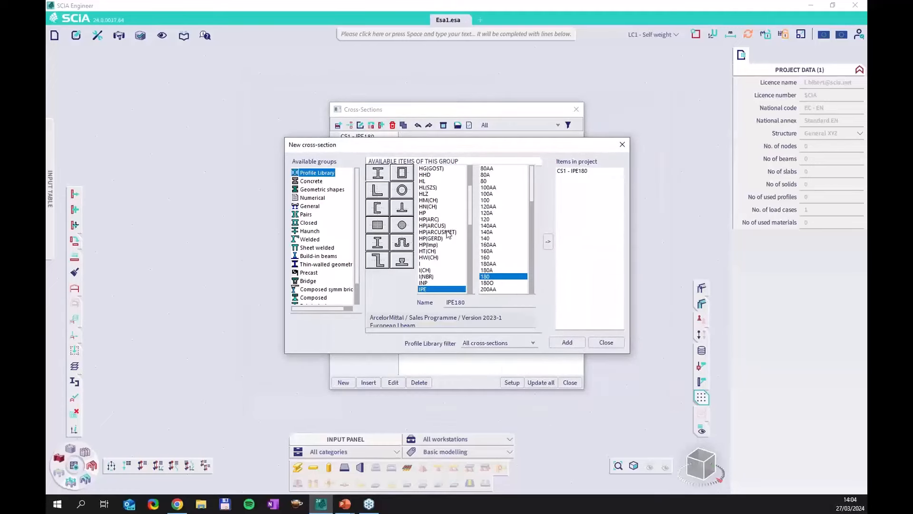
Step: Add an IPE200 steel profile to the project's cross-sections
scroll(501, 259, down, 1)
click(485, 283)
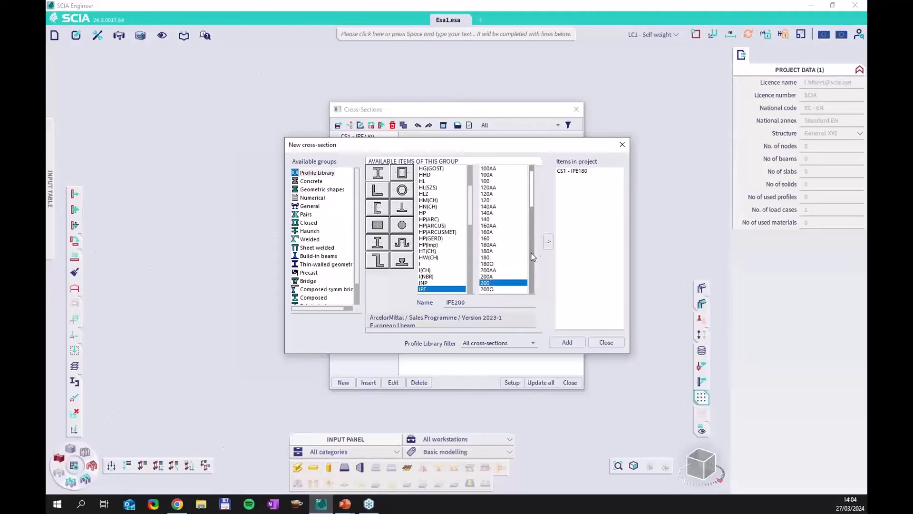
click(548, 241)
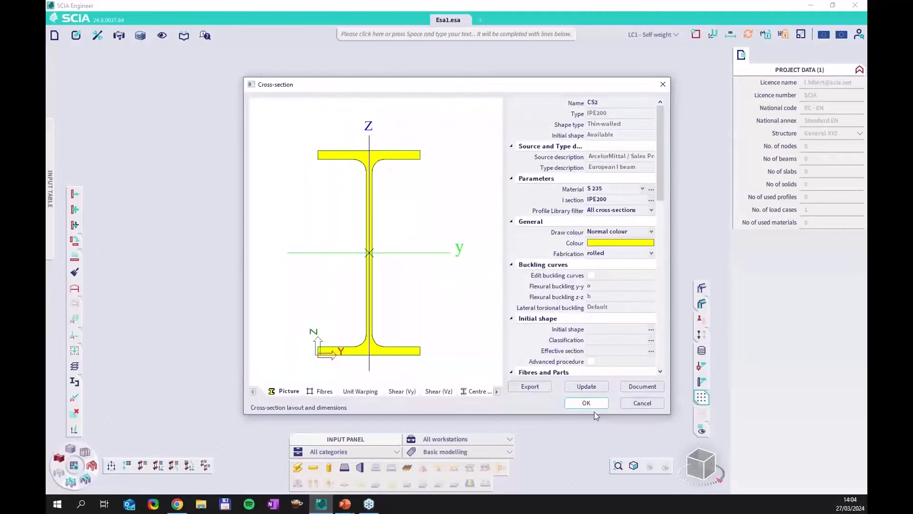
click(585, 402)
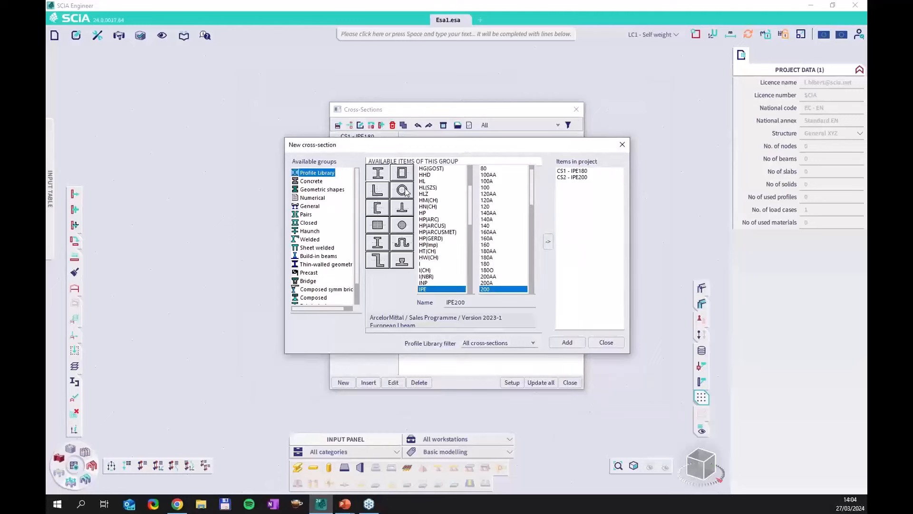
Step: Add an HE200A profile from the HE family to the project's cross-sections and close the cross-section library
scroll(444, 233, up, 1)
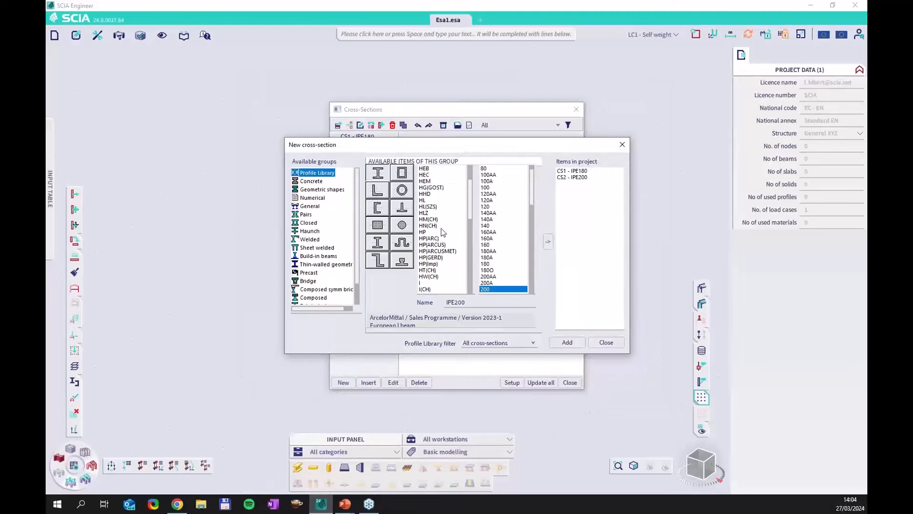
scroll(444, 233, up, 3)
click(429, 208)
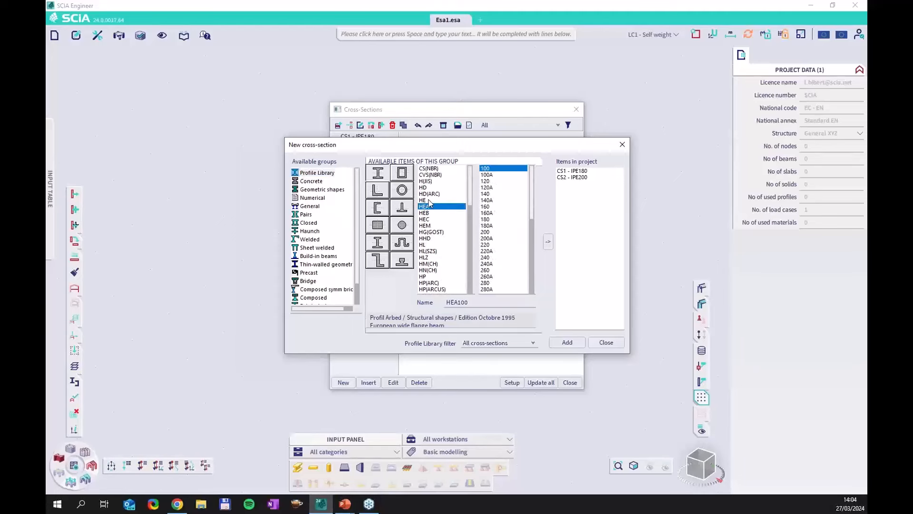
click(429, 201)
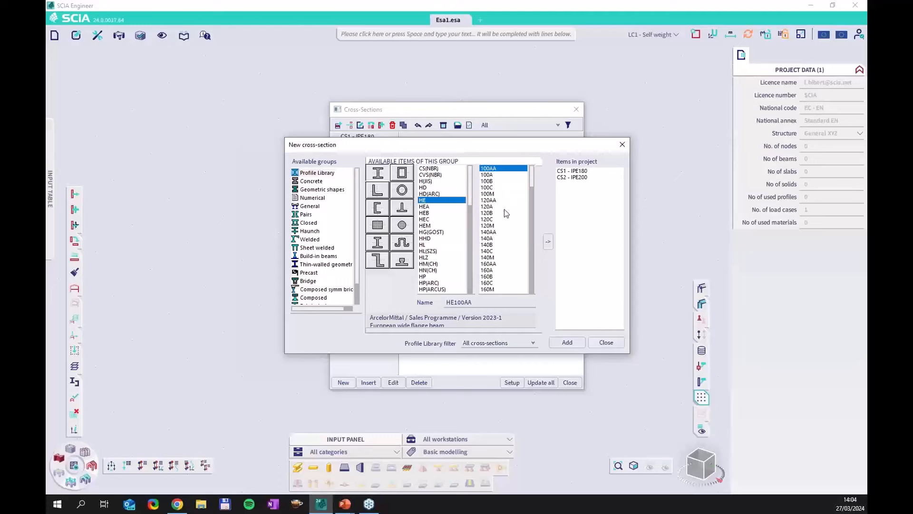
scroll(504, 213, down, 2)
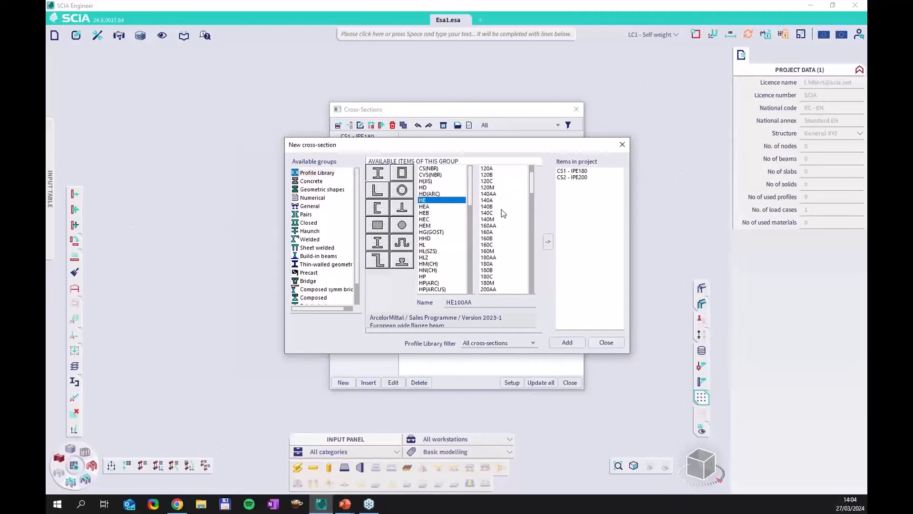
scroll(501, 209, down, 3)
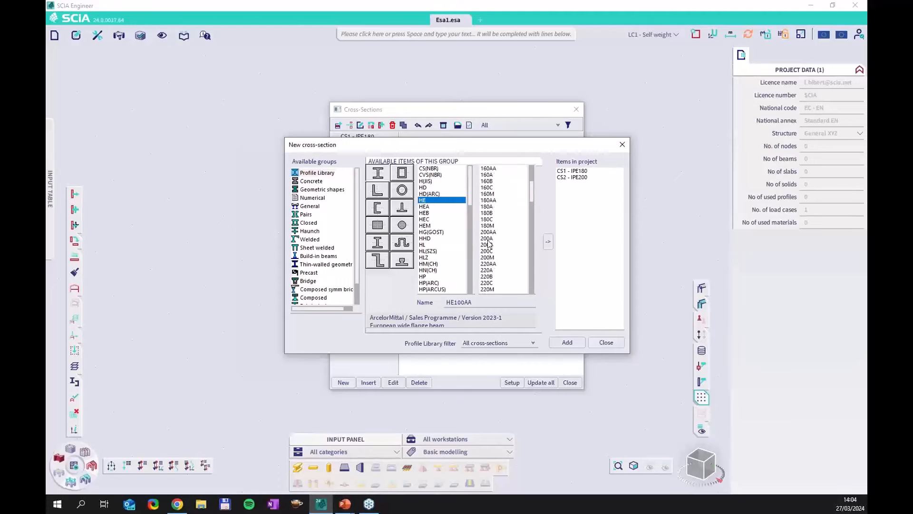
click(487, 239)
click(548, 242)
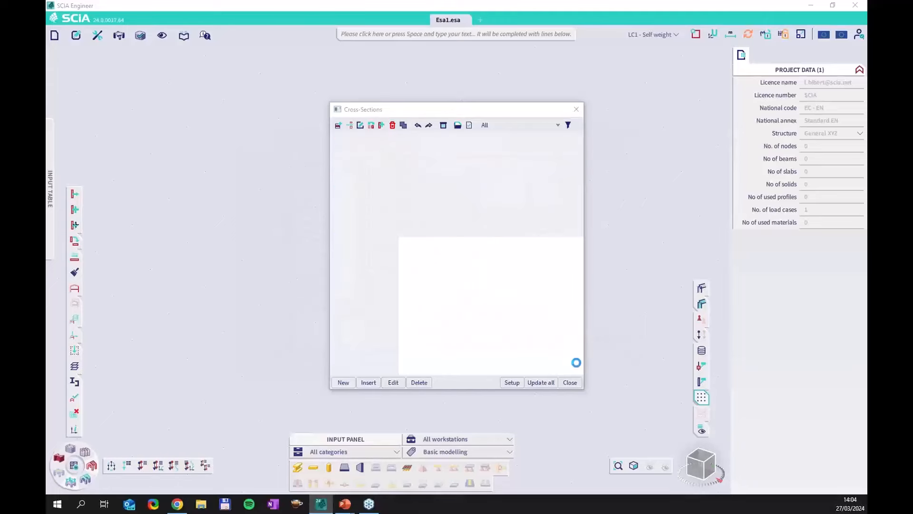
click(582, 402)
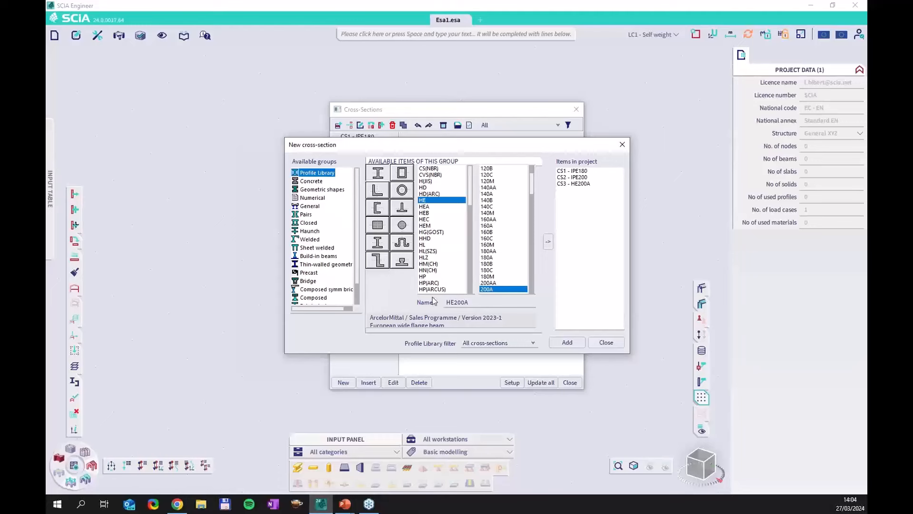
click(606, 342)
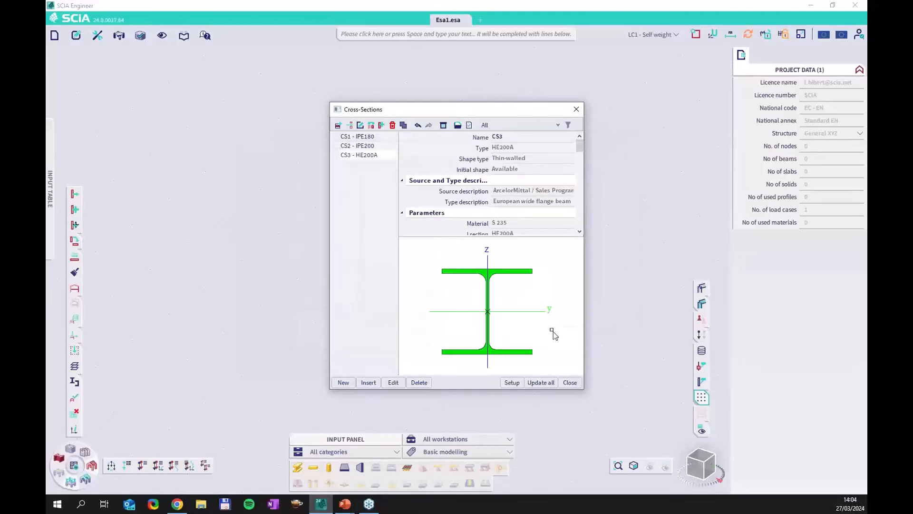
click(571, 385)
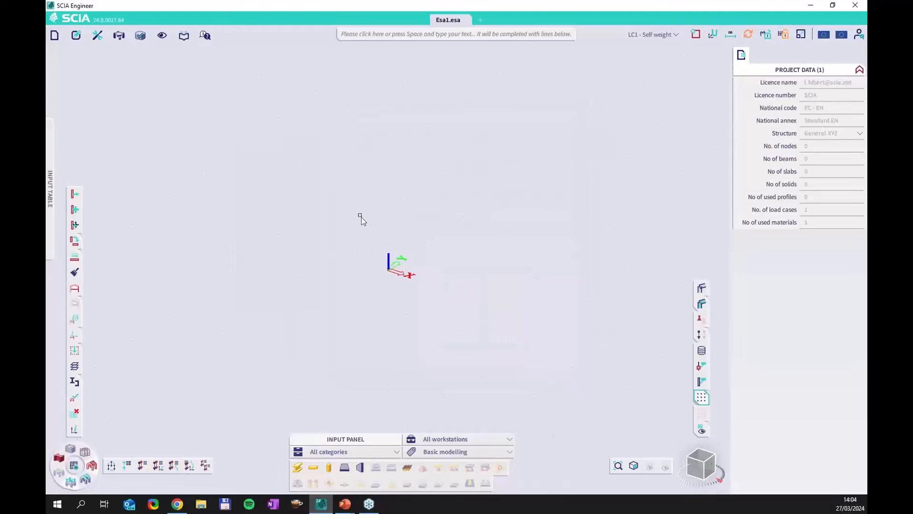
Step: Find the Catalog blocks command and choose the symmetric pitched-roof frame from the Frame 2D group
click(375, 38)
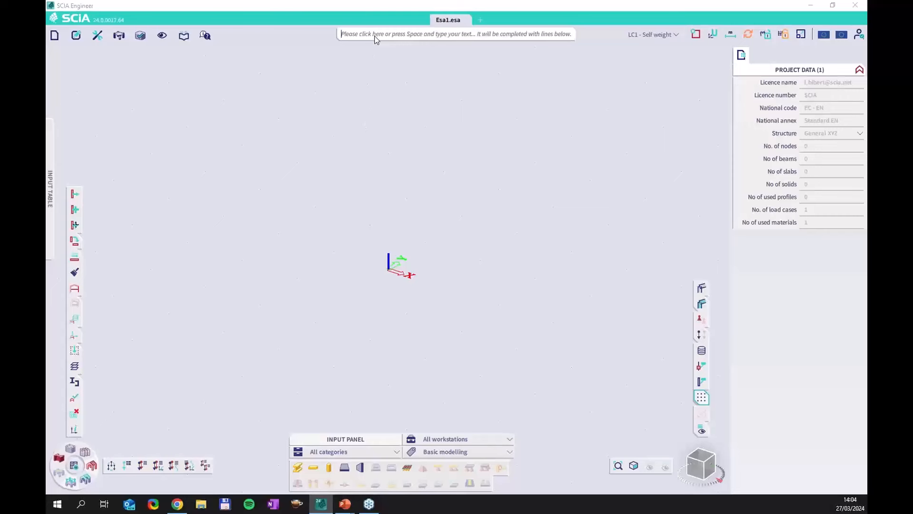
text(c)
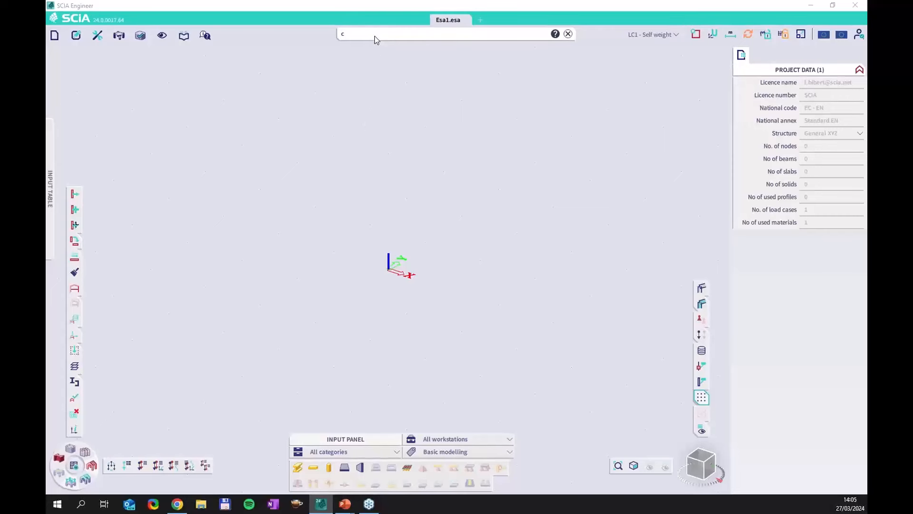
text(atalog blocks)
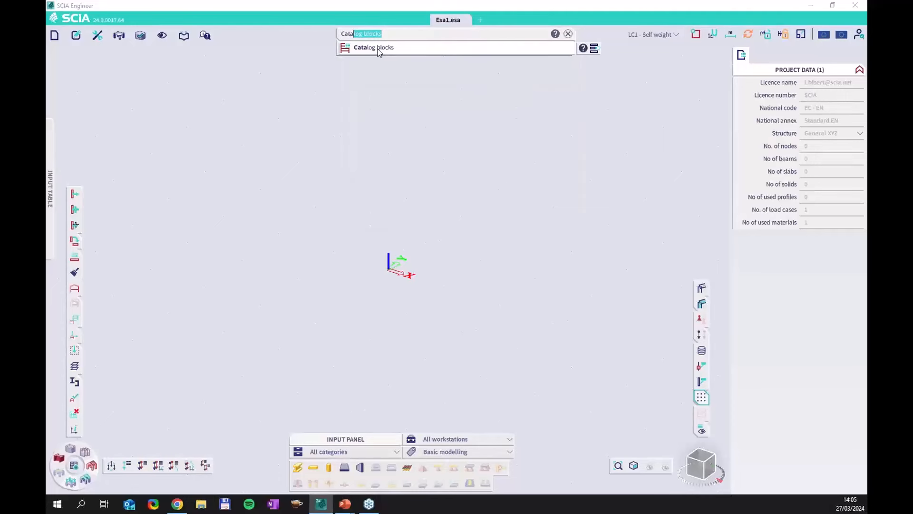
click(379, 50)
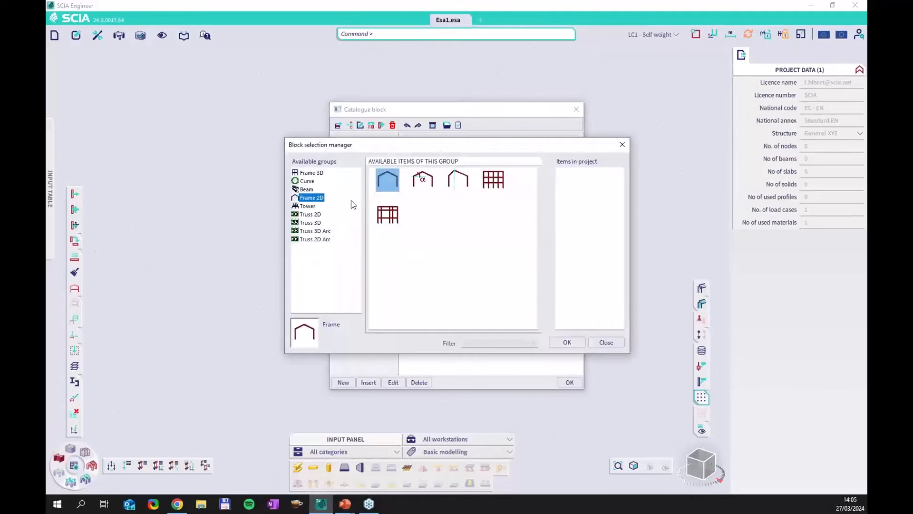
double_click(388, 184)
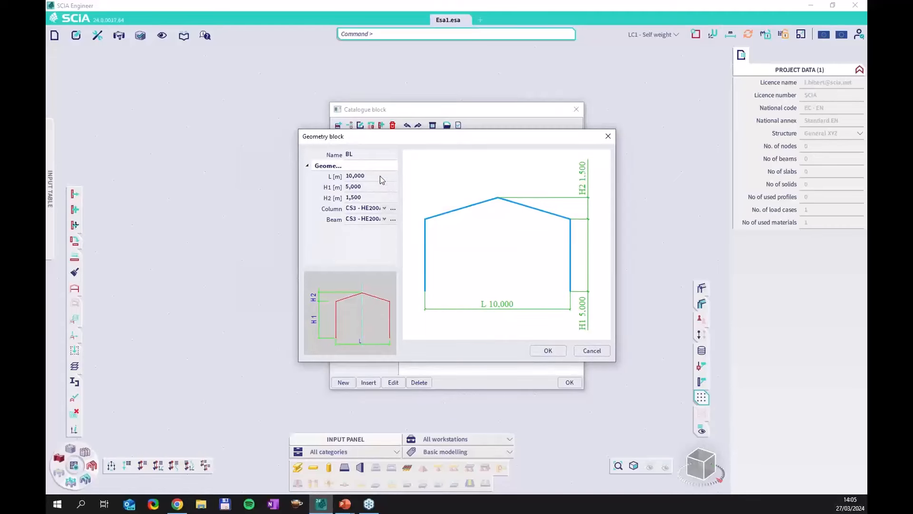
Step: Create the frame block with L 10 m, H1 5 m, H2 1.5 m and HE200A for columns and beams
click(381, 176)
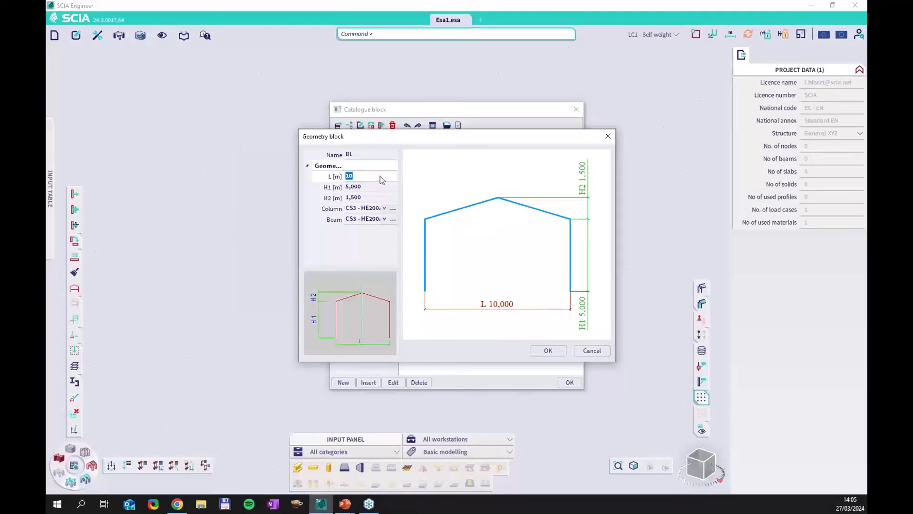
click(381, 187)
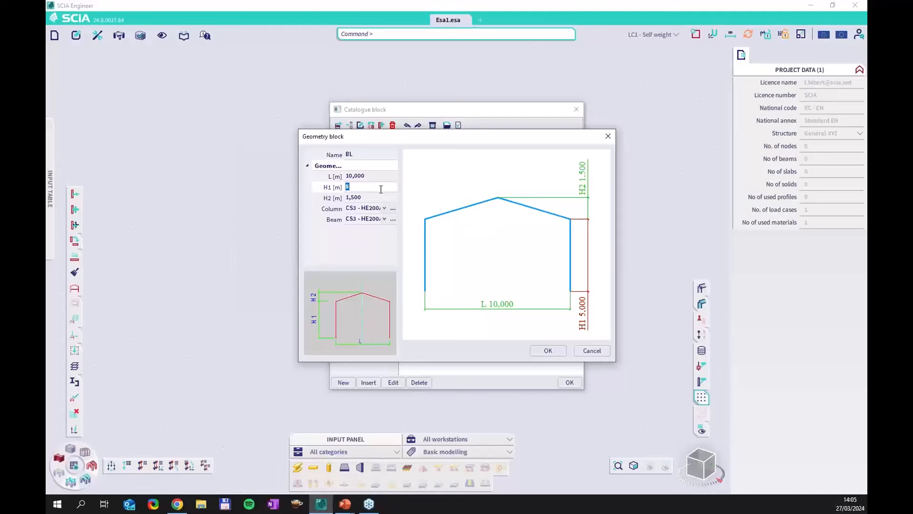
click(380, 198)
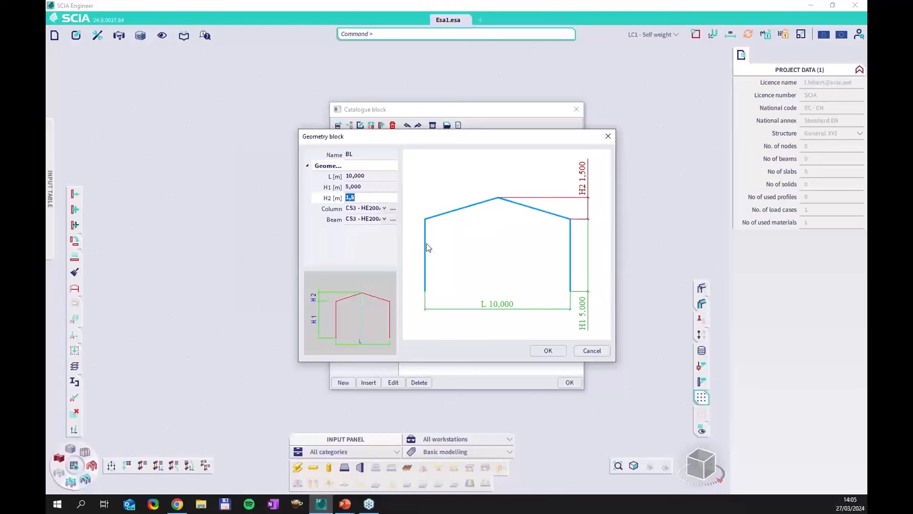
click(547, 352)
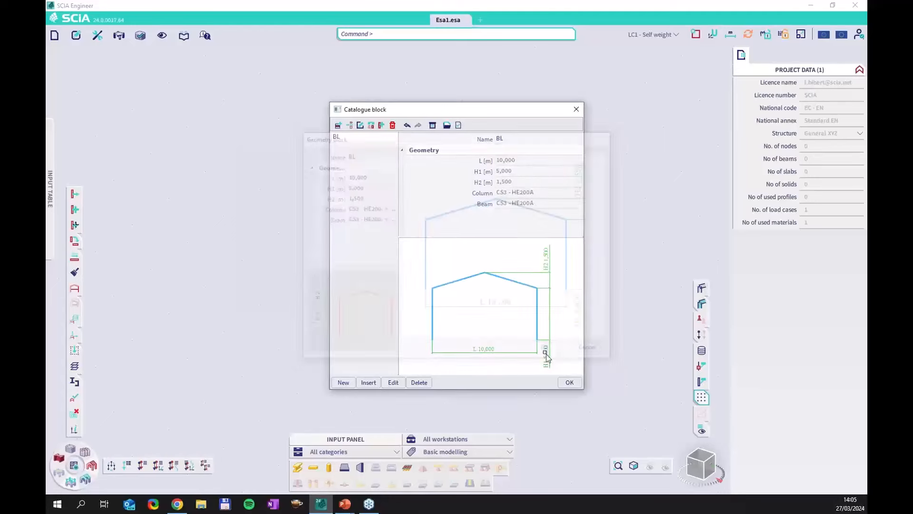
click(569, 382)
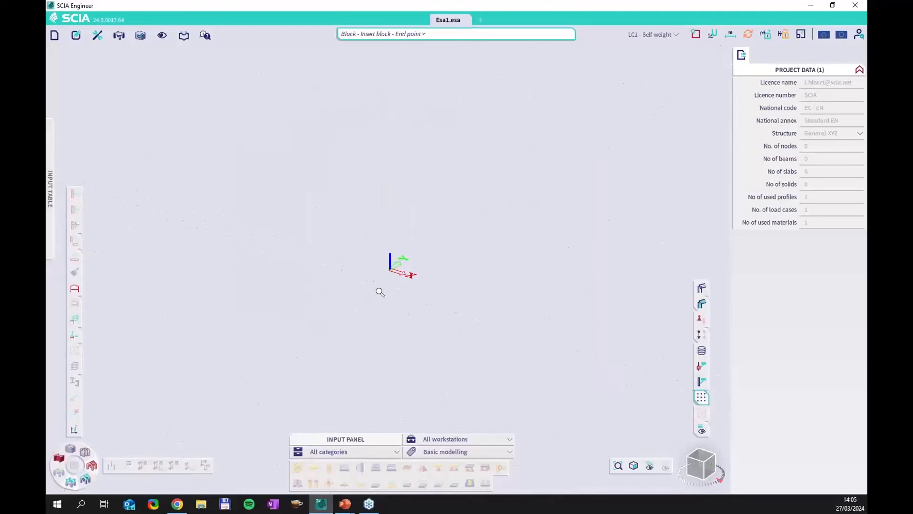
Step: Insert the frame block at the origin with coordinates 0 0 and end the insertion
scroll(375, 273, down, 5)
scroll(400, 276, down, 2)
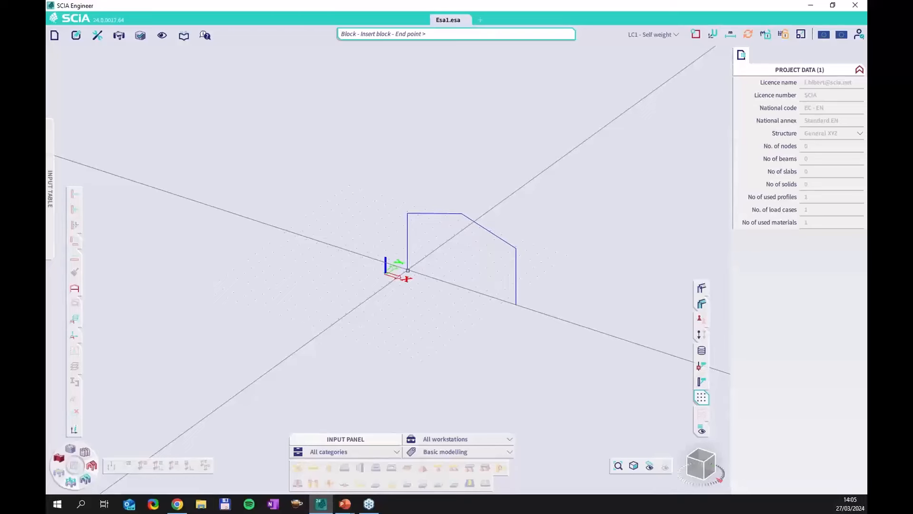
text(0 0)
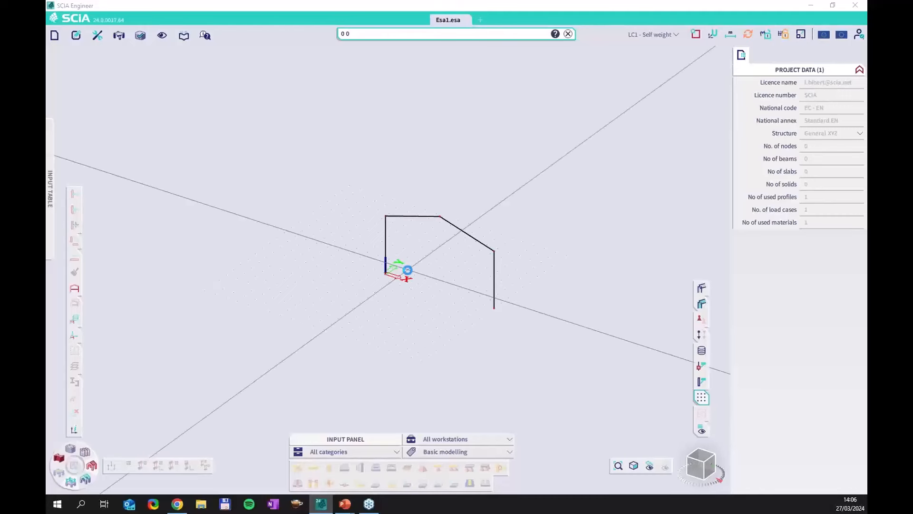
key(Return)
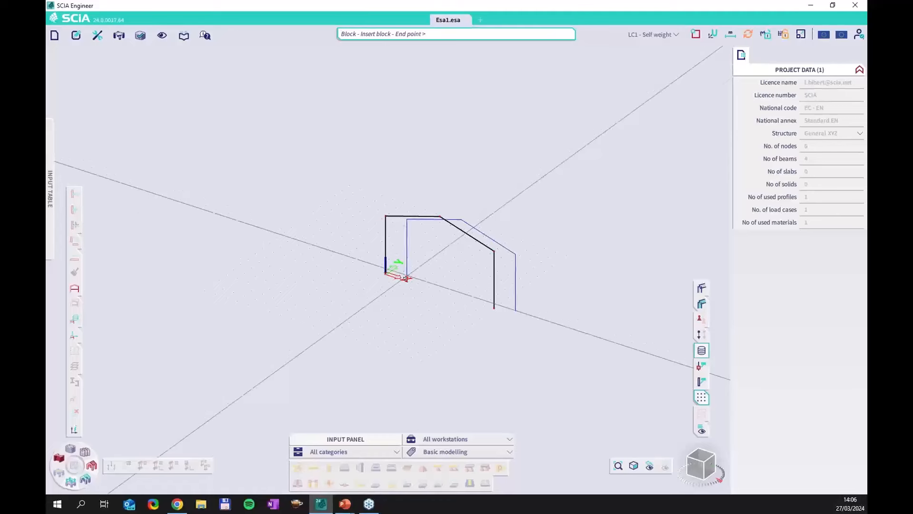
middle_drag(443, 332, 363, 338)
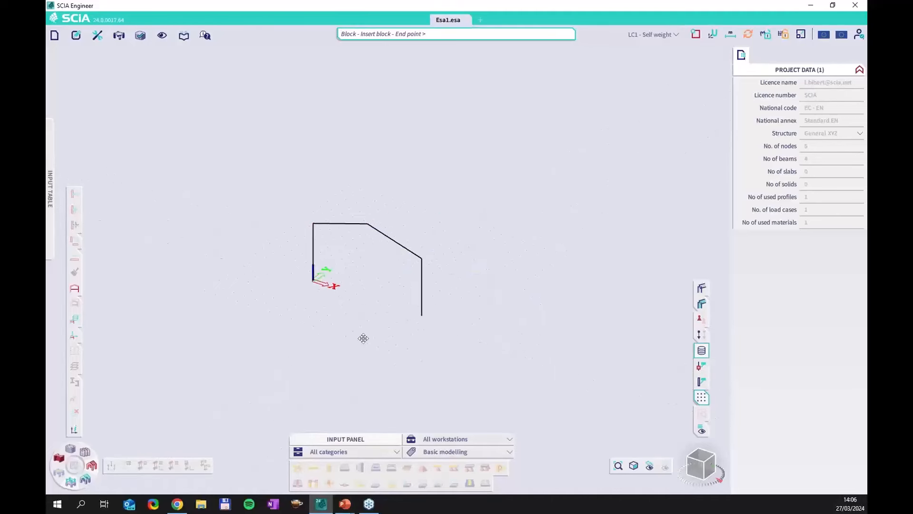
key(Escape)
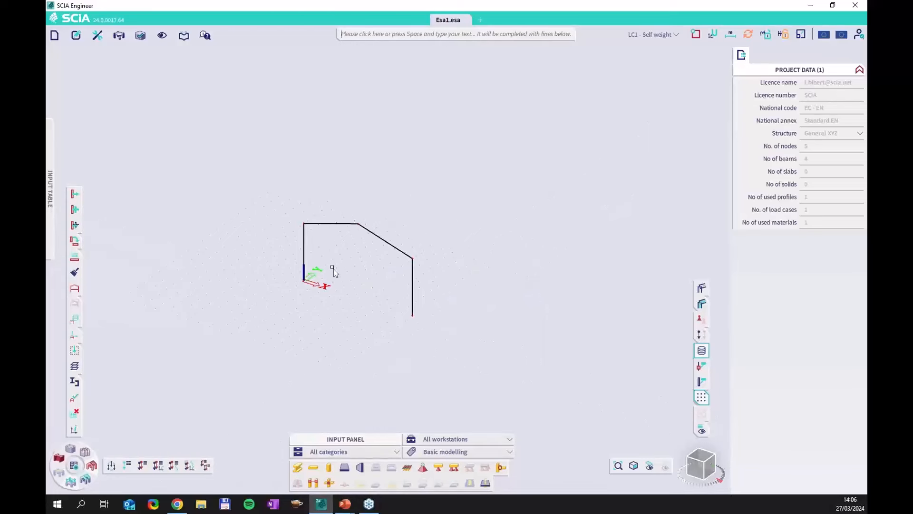
scroll(333, 269, up, 2)
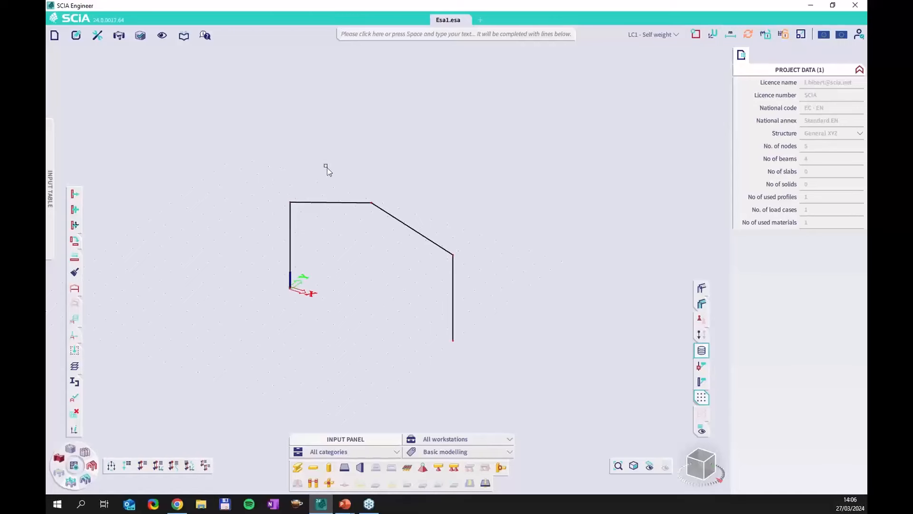
Step: Move the frame's two eaves nodes and ridge node 1 m vertically upward, with Tracking Guides snapping switched on
drag(291, 141, 492, 277)
drag(262, 163, 397, 221)
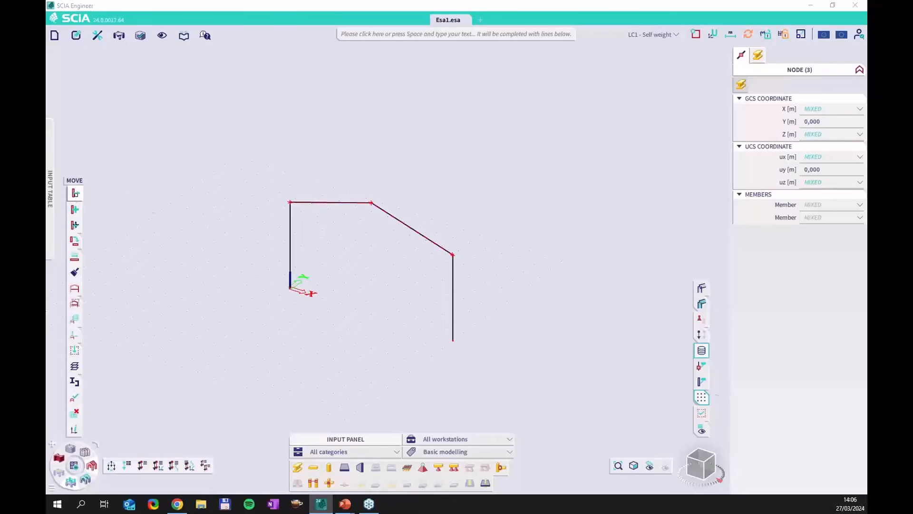
click(75, 194)
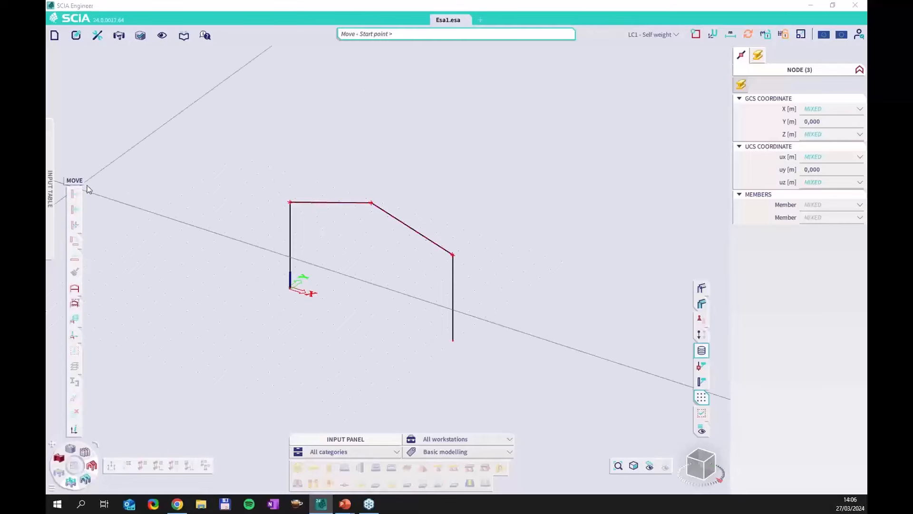
click(289, 202)
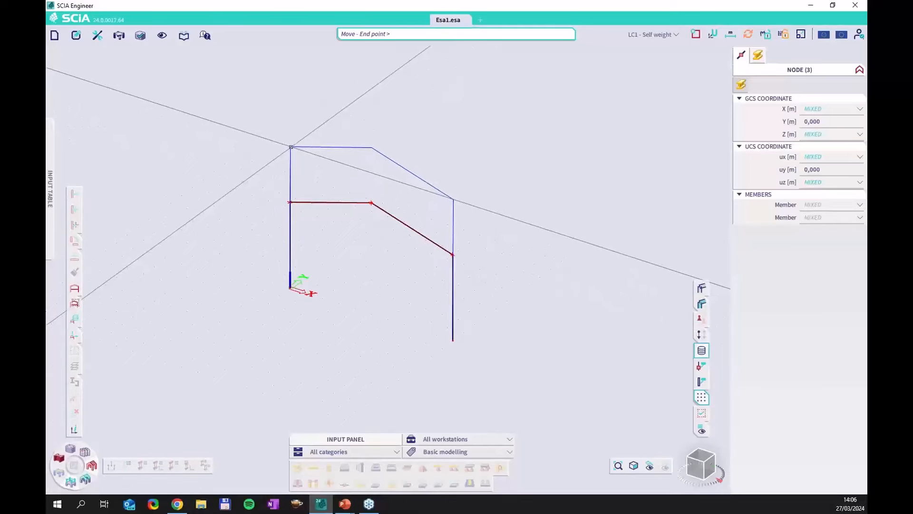
click(696, 36)
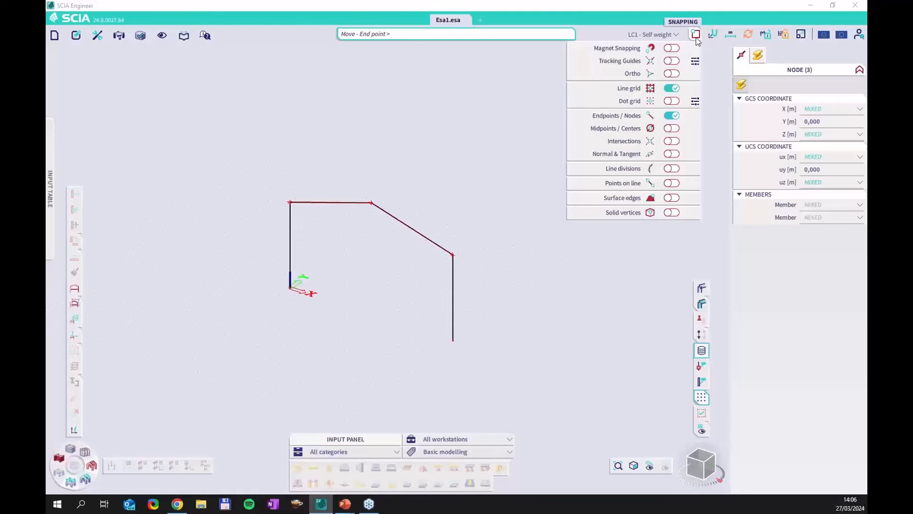
click(673, 62)
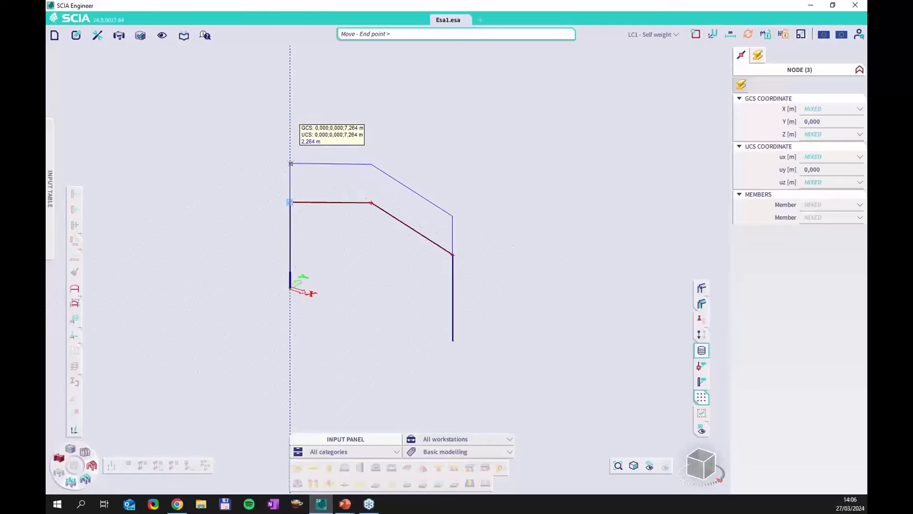
text(1)
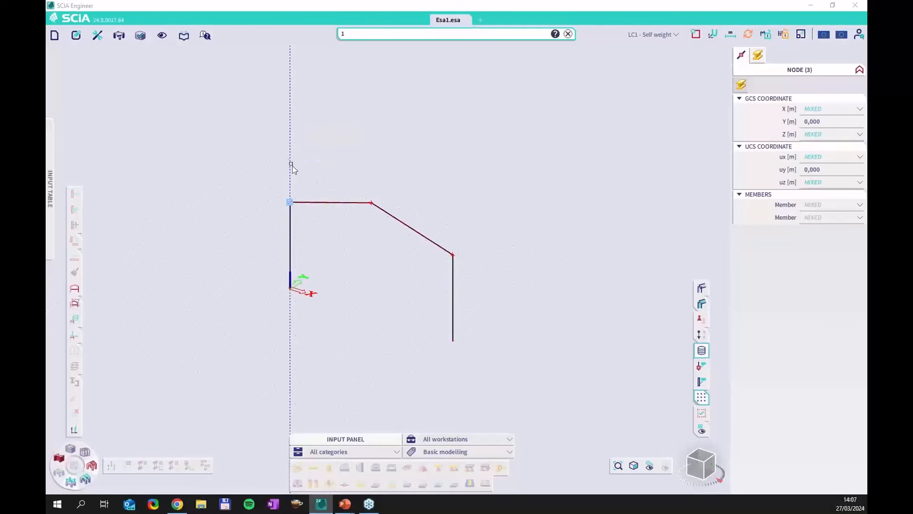
key(Return)
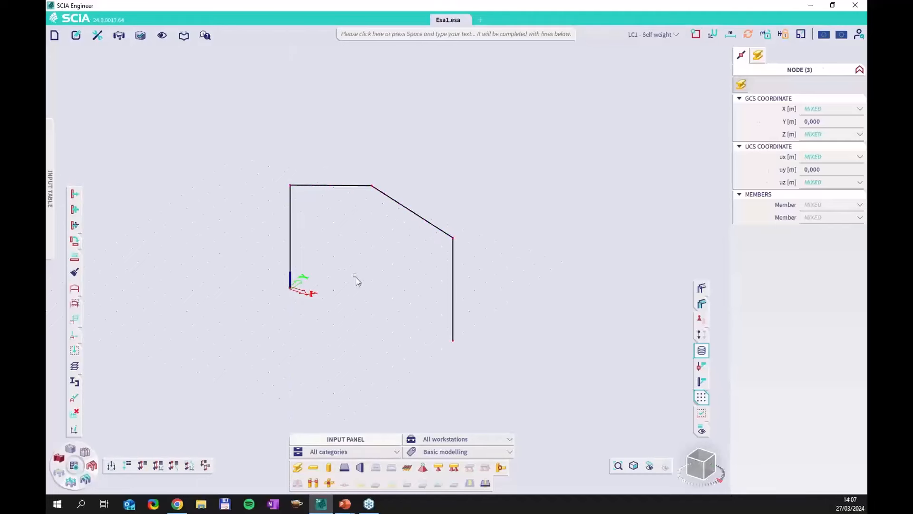
key(Escape)
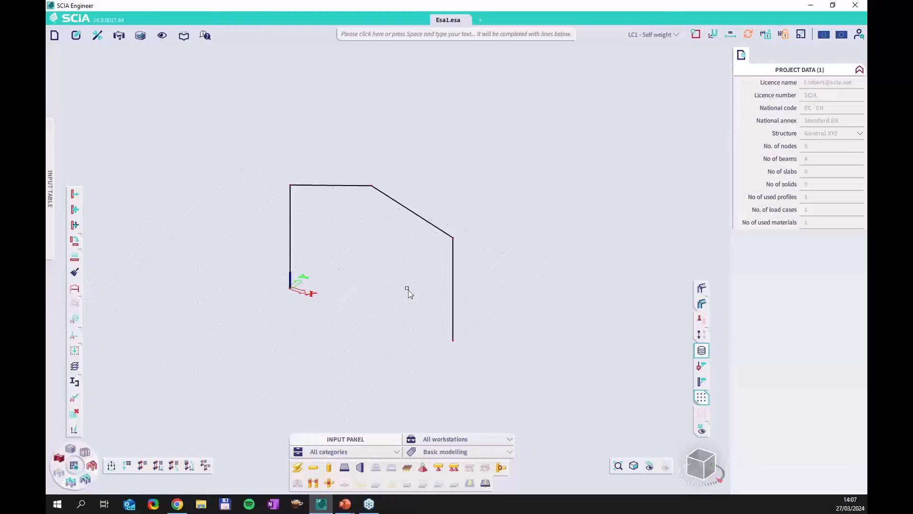
Step: Draw a horizontal 1D beam member connecting the frame's two eaves nodes
click(408, 35)
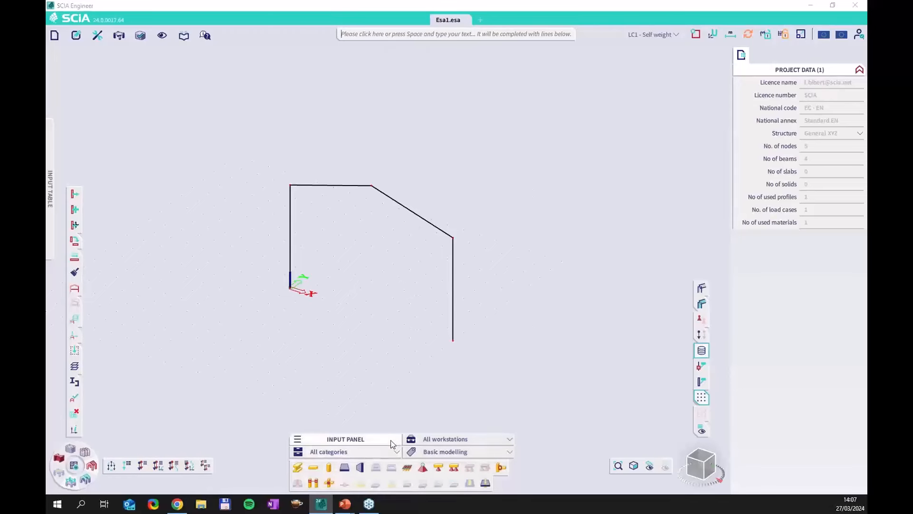
click(296, 468)
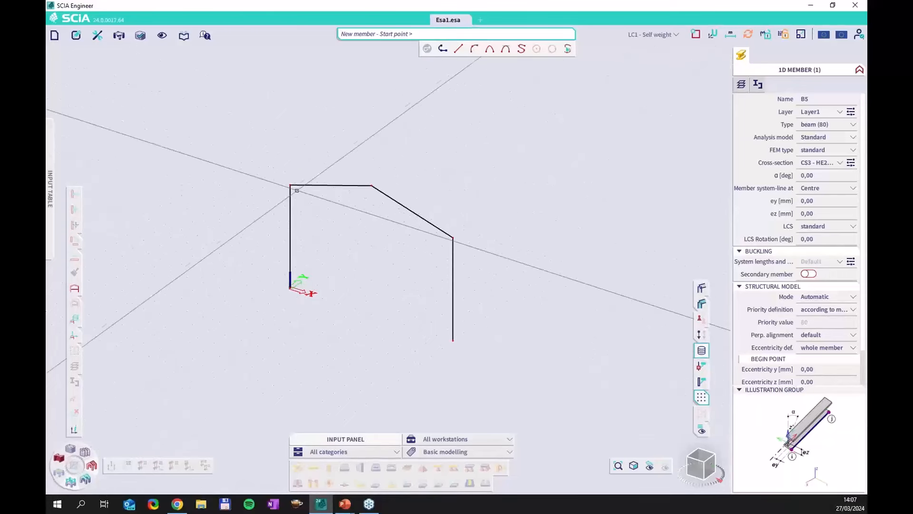
click(290, 185)
click(452, 237)
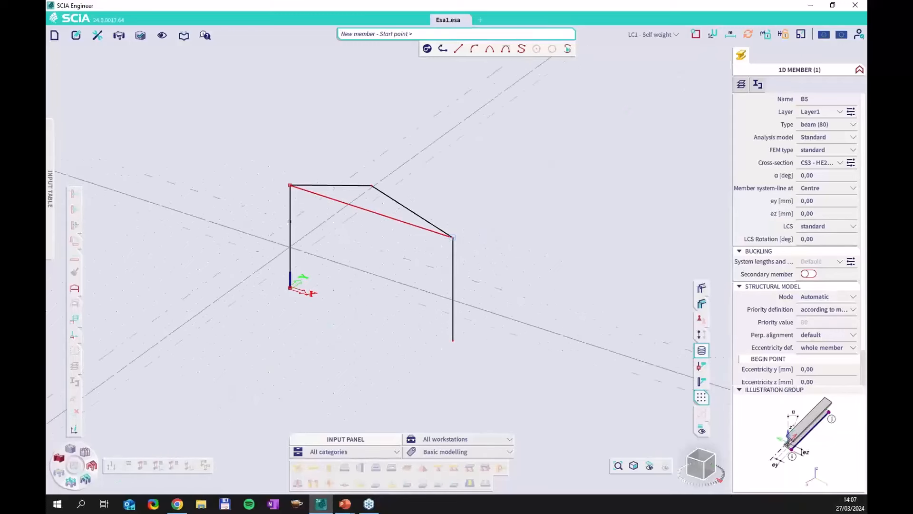
Step: Enable Midpoints / Centers snapping and draw a second horizontal beam between the midpoints of the two columns
click(697, 34)
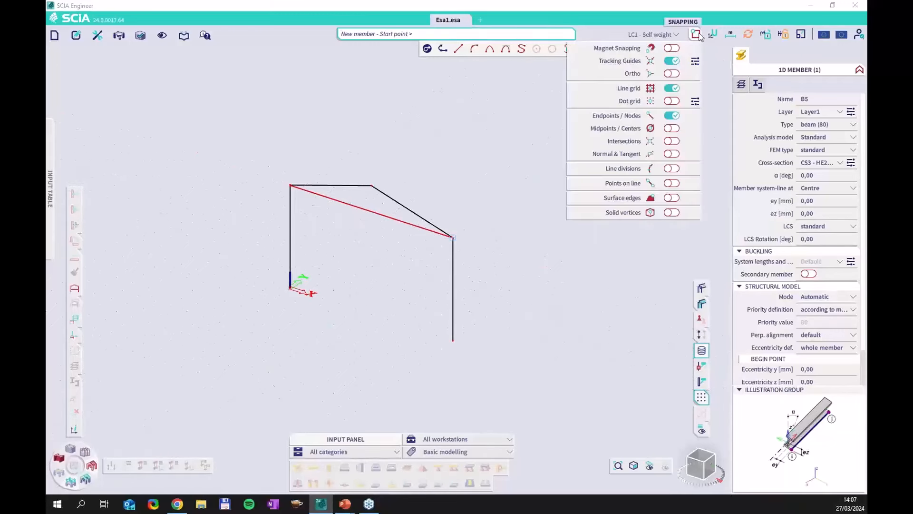
click(671, 129)
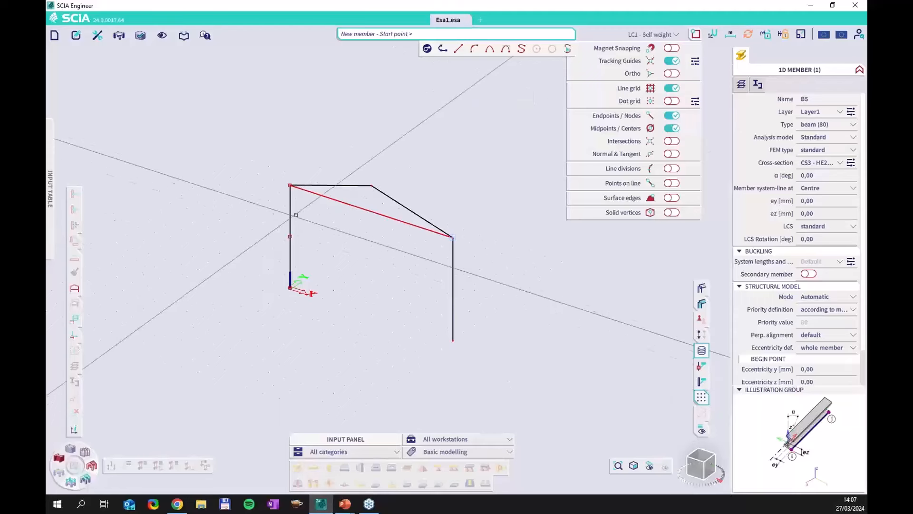
click(289, 237)
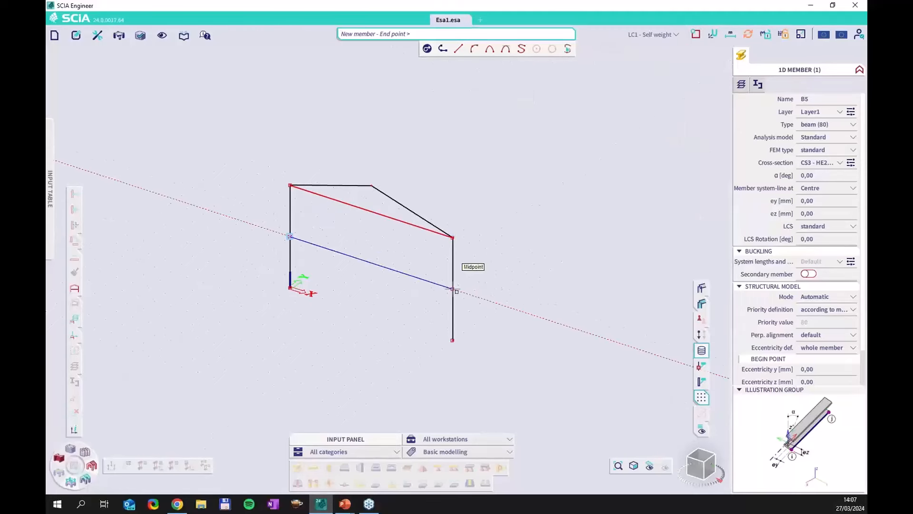
click(452, 288)
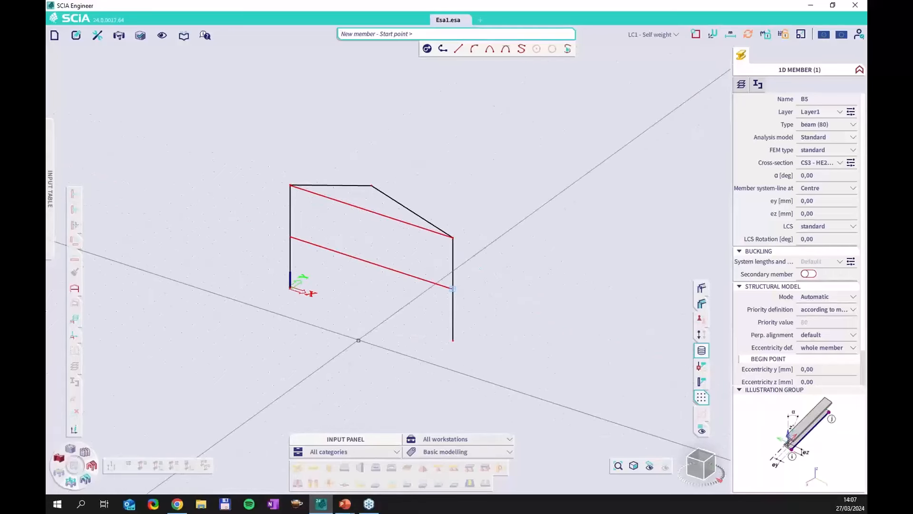
key(Escape)
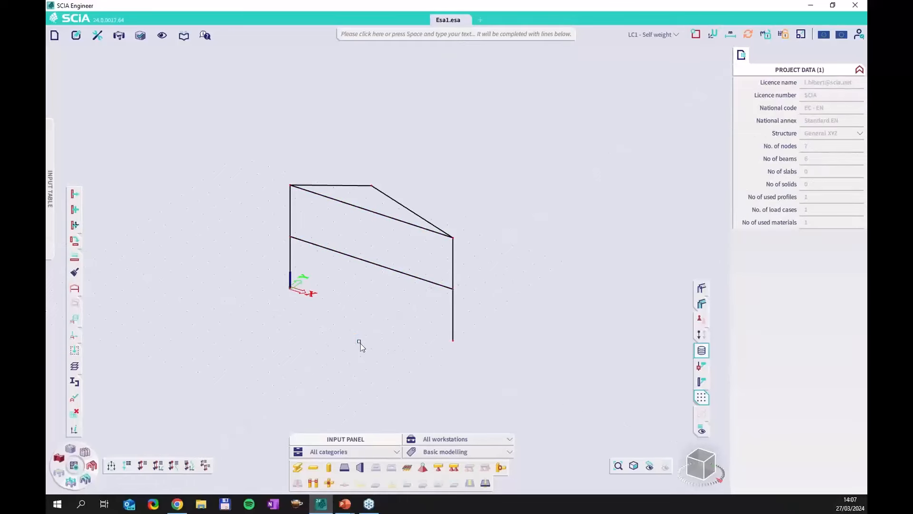
Step: Select the frame without its column base and midpoint nodes, and multicopy it 3 times at 5 m in y, connecting selected nodes with new beams
middle_drag(376, 320, 339, 326)
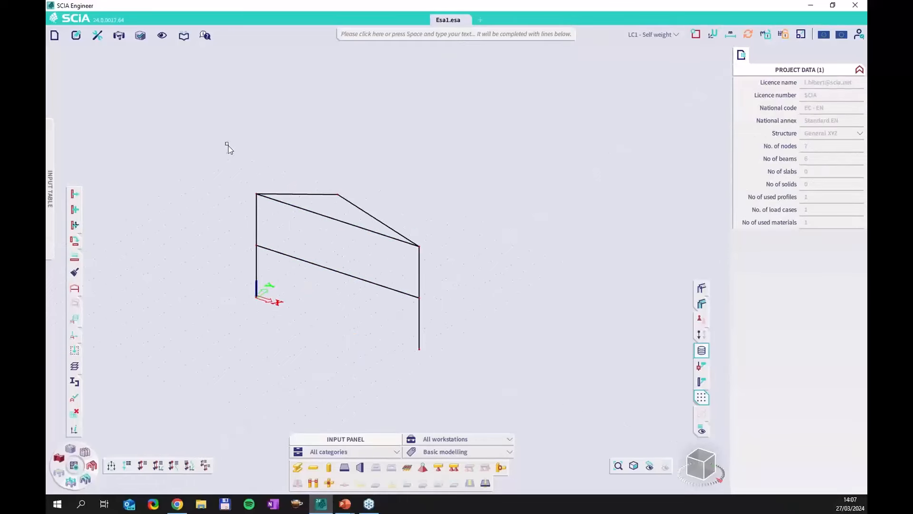
drag(216, 147, 501, 382)
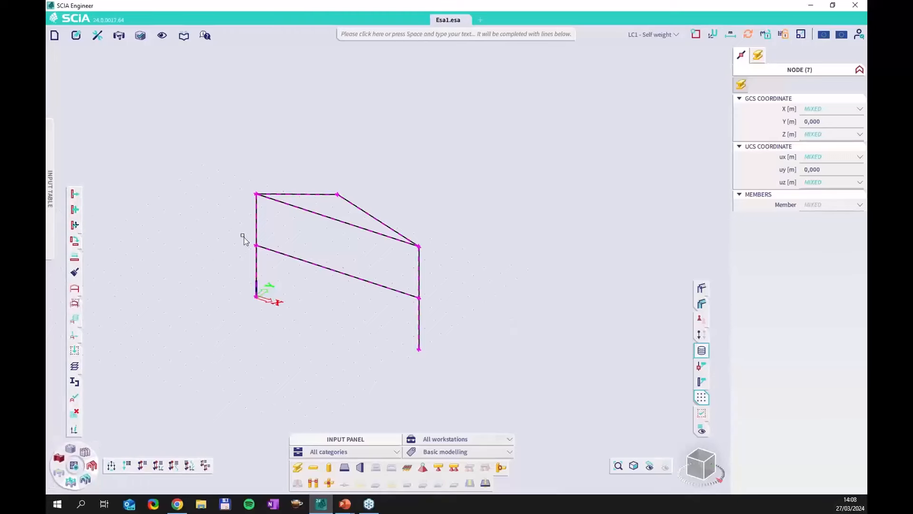
middle_drag(285, 266, 334, 267)
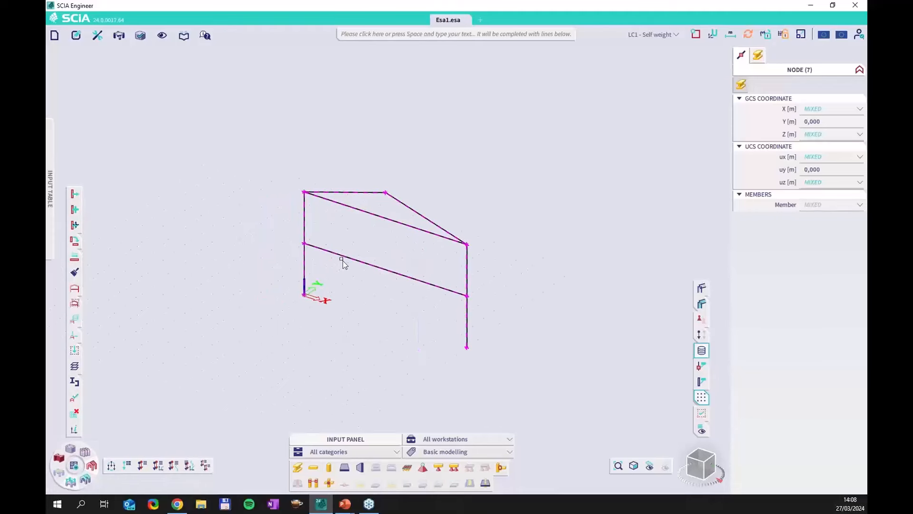
scroll(342, 261, up, 2)
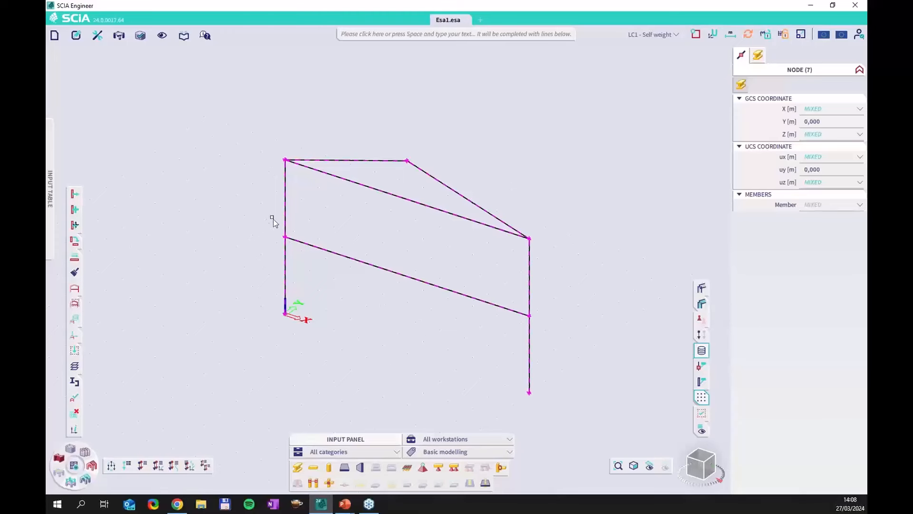
ctrl+drag(273, 217, 314, 244)
ctrl+drag(511, 292, 554, 341)
ctrl+drag(505, 373, 561, 408)
ctrl+drag(264, 297, 321, 340)
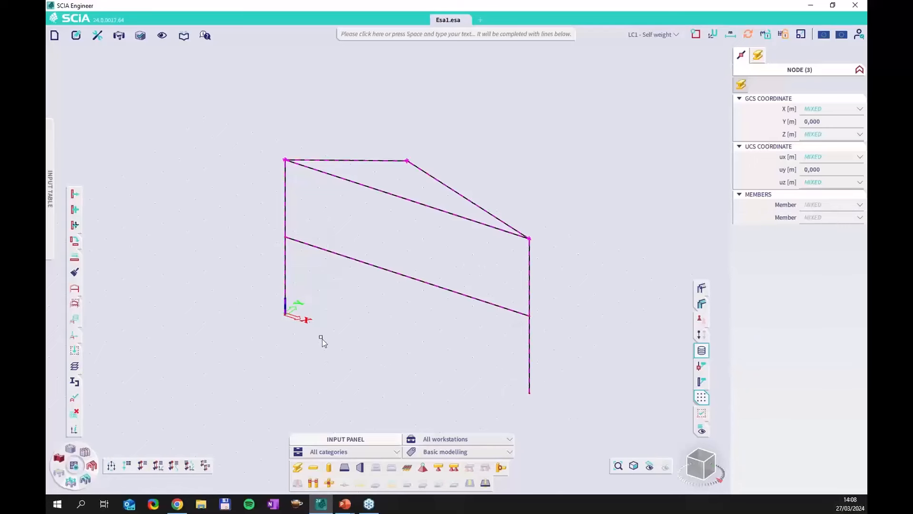
scroll(345, 235, down, 4)
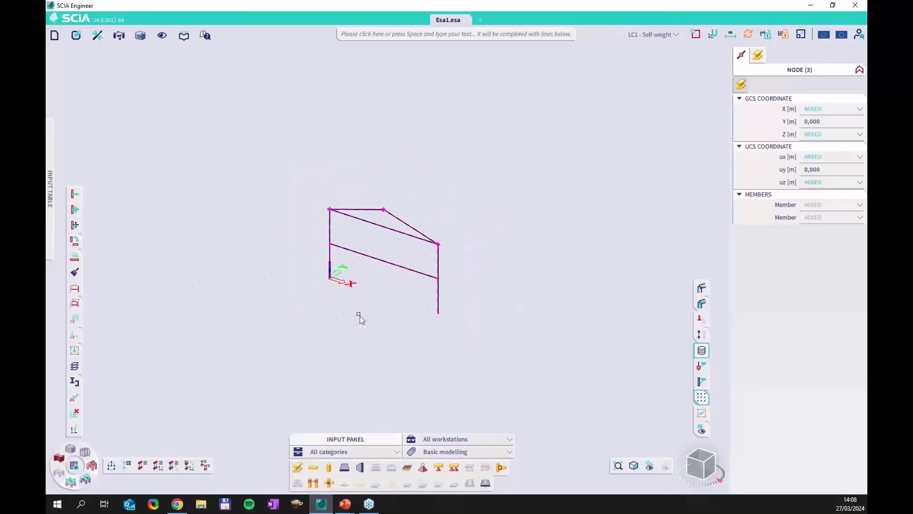
middle_drag(359, 315, 315, 332)
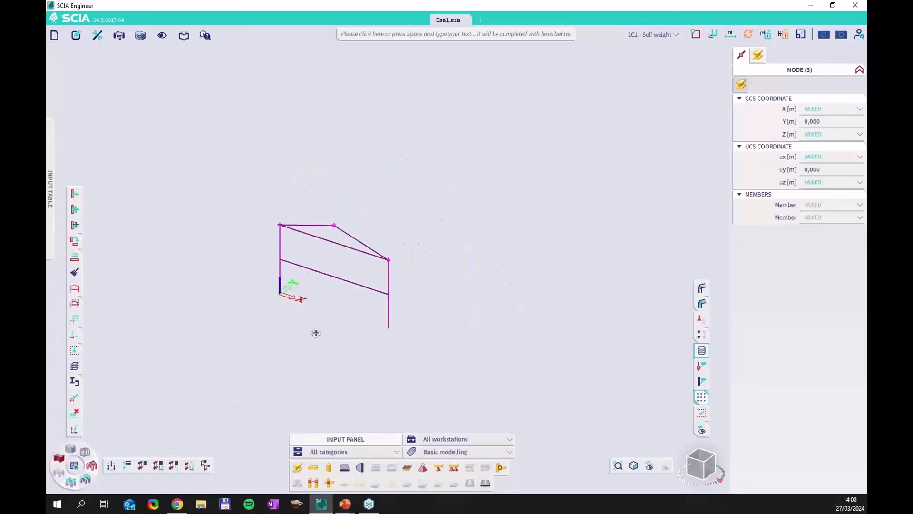
click(75, 225)
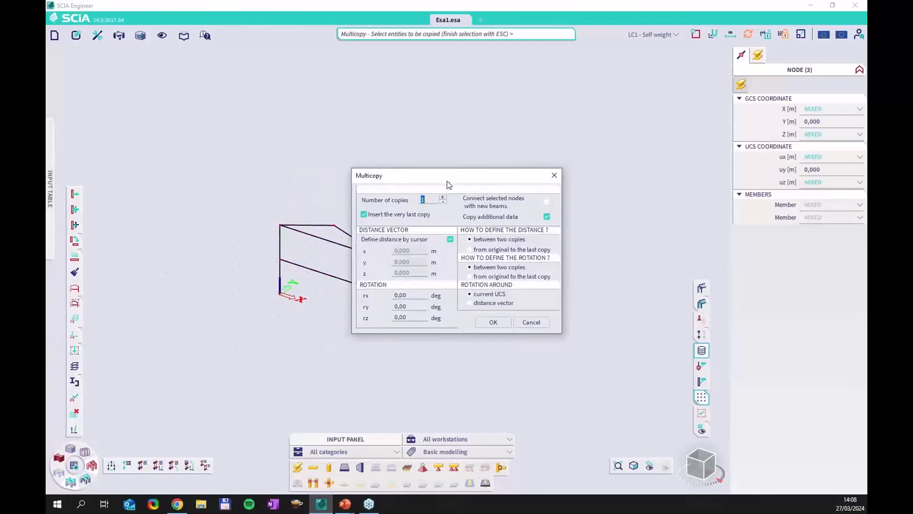
drag(449, 181, 207, 184)
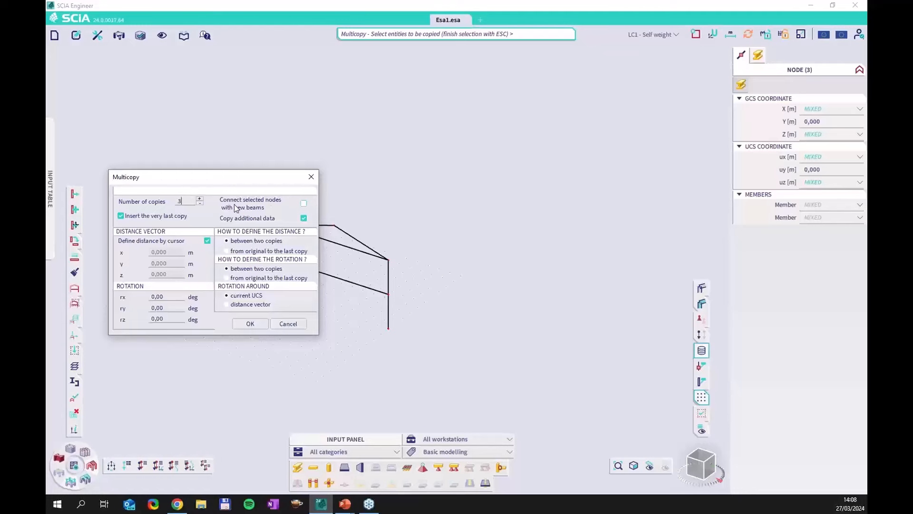
click(303, 205)
click(207, 241)
drag(174, 262, 148, 263)
text(5)
click(246, 324)
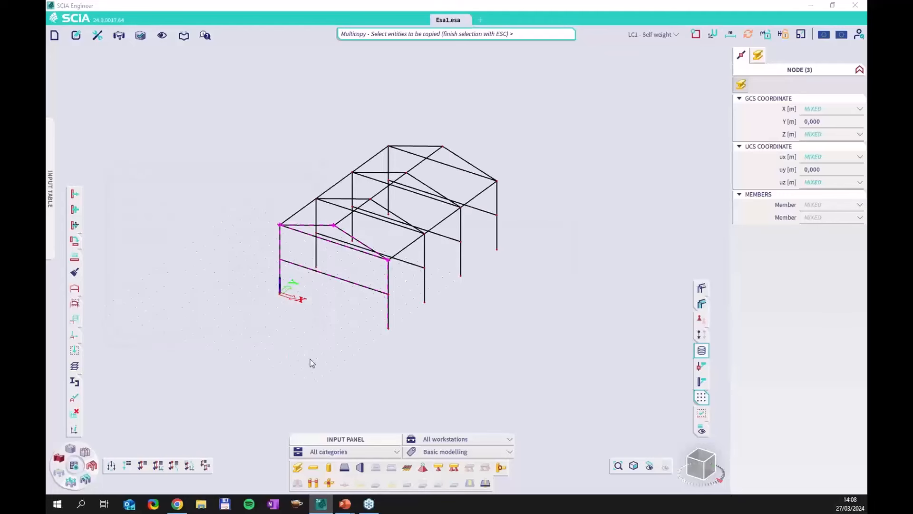
key(Escape)
key(Escape)
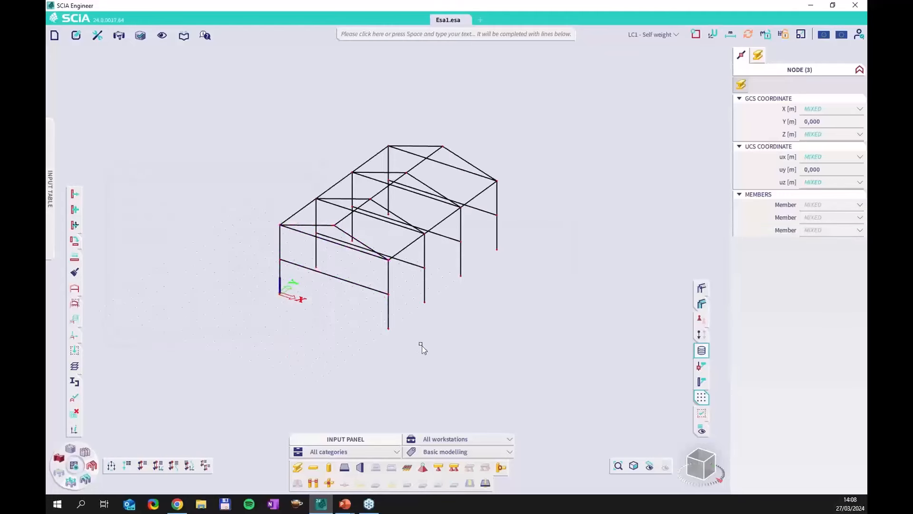
Step: Draw a rectangular 2D plate member at mid-column level, using the four outer column midpoints of the first and last frames as corners
ctrl+right_drag(512, 305, 495, 296)
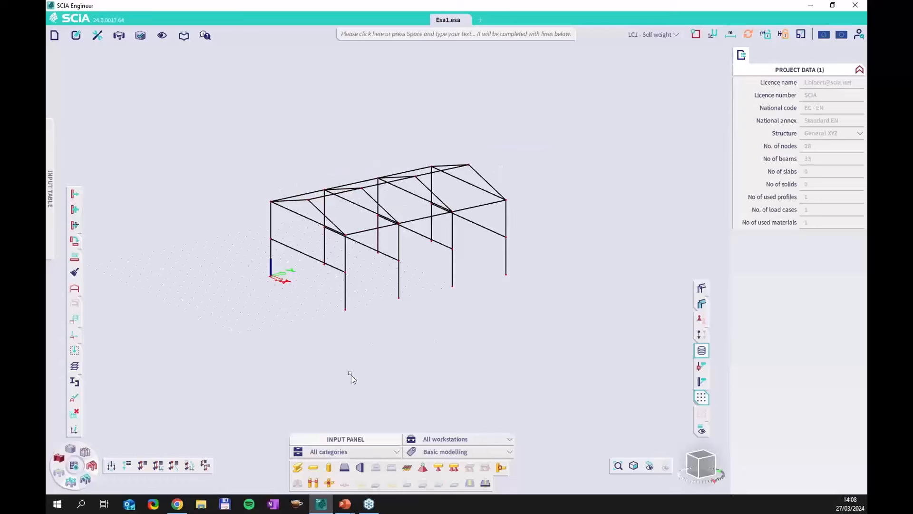
scroll(370, 281, up, 3)
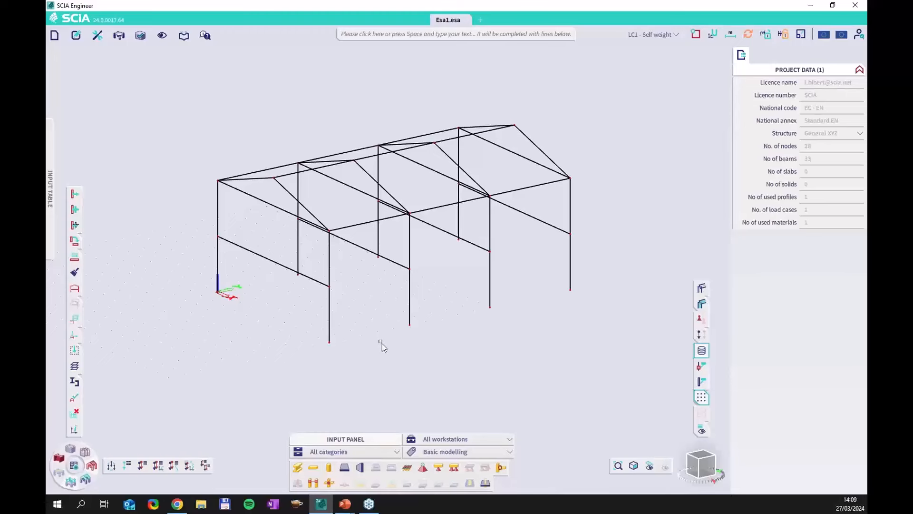
click(344, 467)
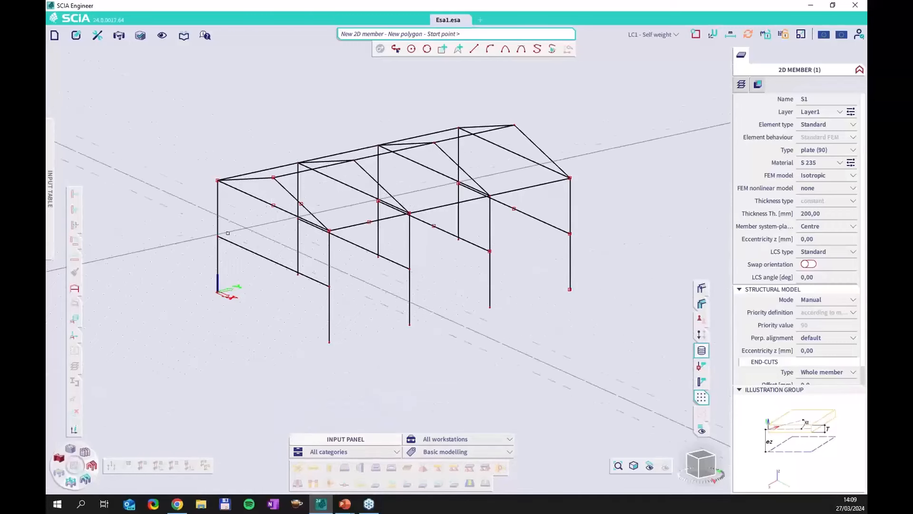
click(218, 236)
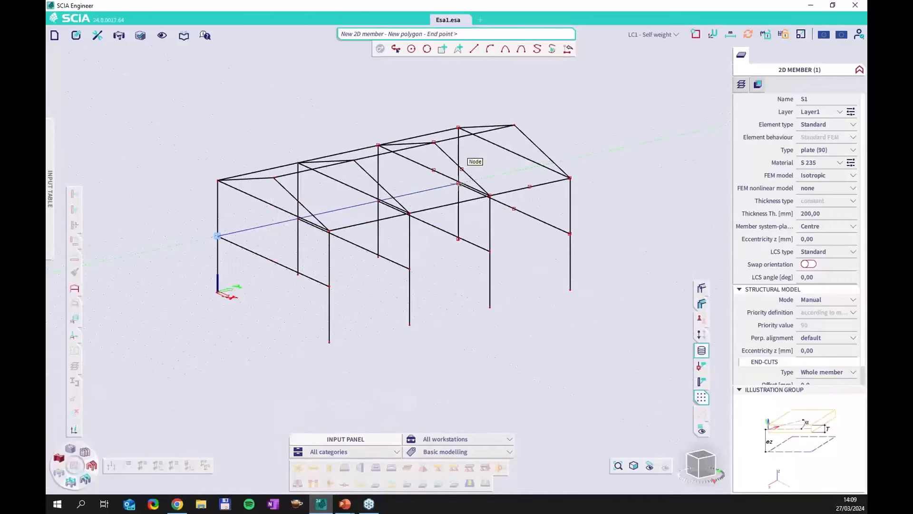
click(458, 183)
click(570, 233)
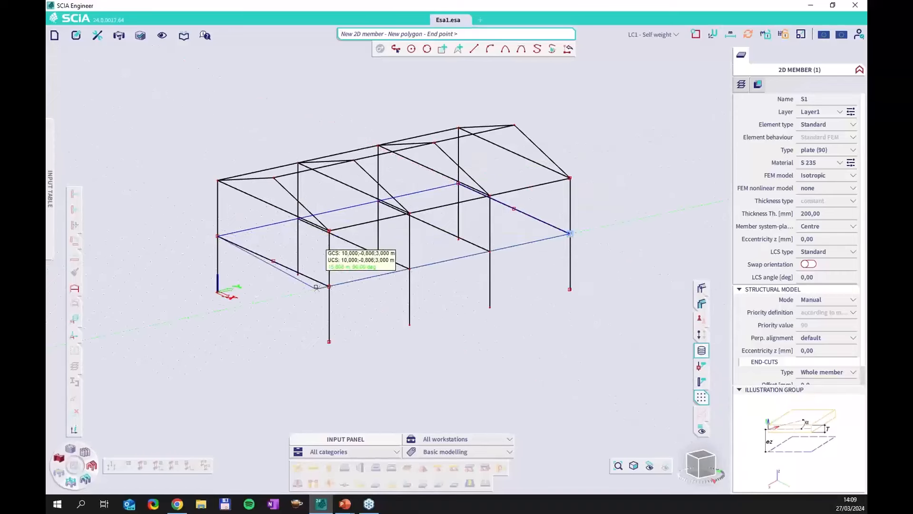
click(330, 285)
click(218, 236)
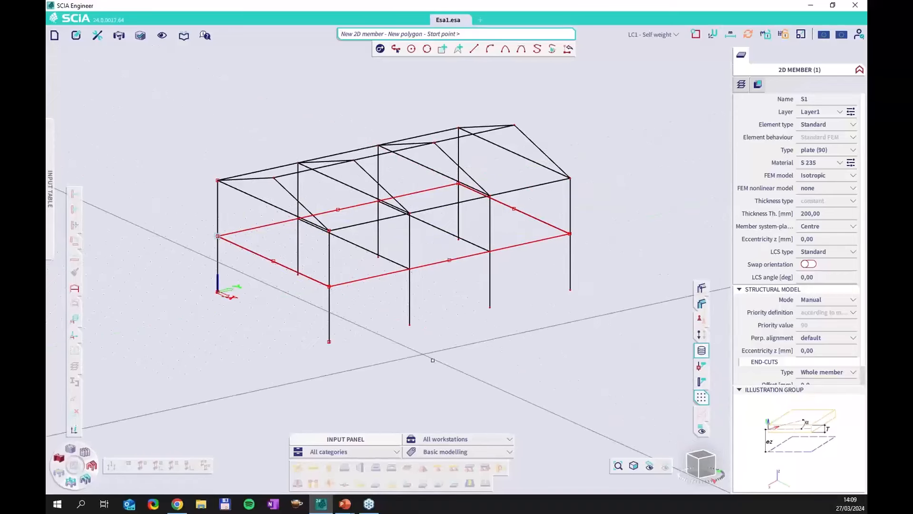
key(Escape)
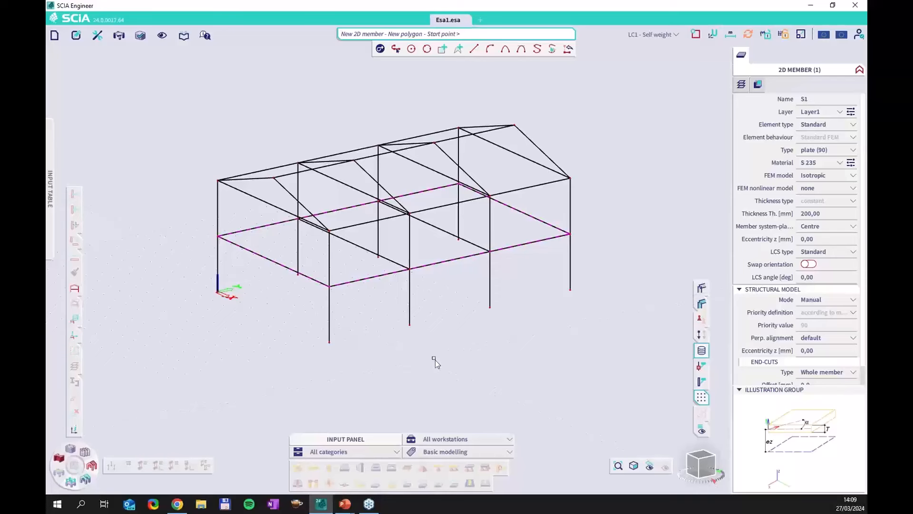
key(Escape)
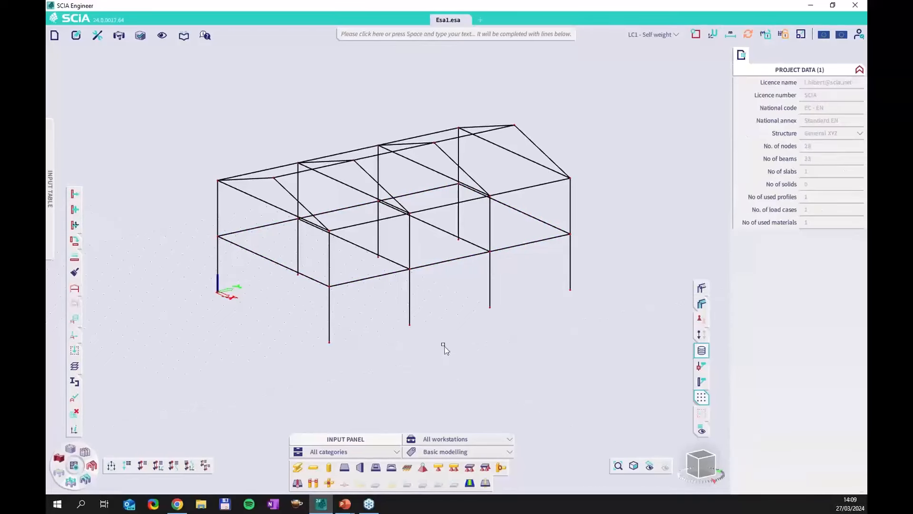
Step: Display the member surfaces of the hall with shading and turn on transparency
ctrl+right_drag(454, 340, 460, 343)
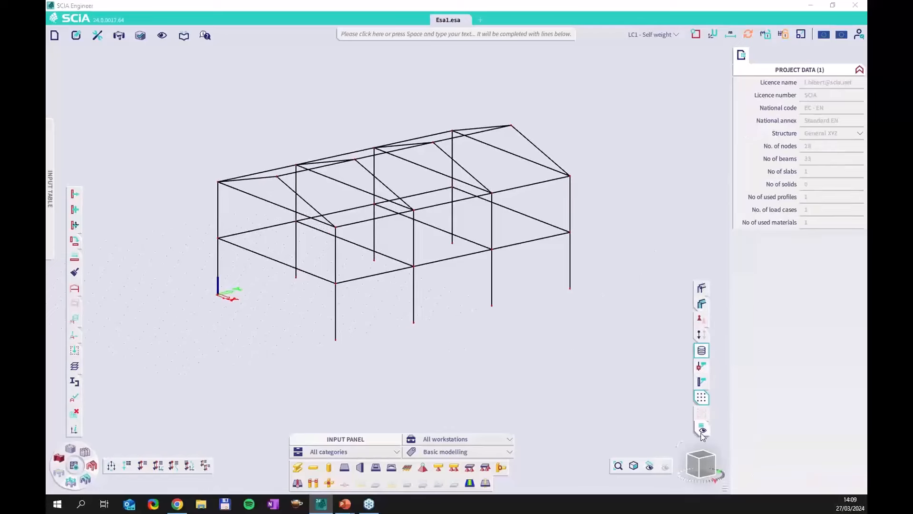
click(703, 289)
click(702, 304)
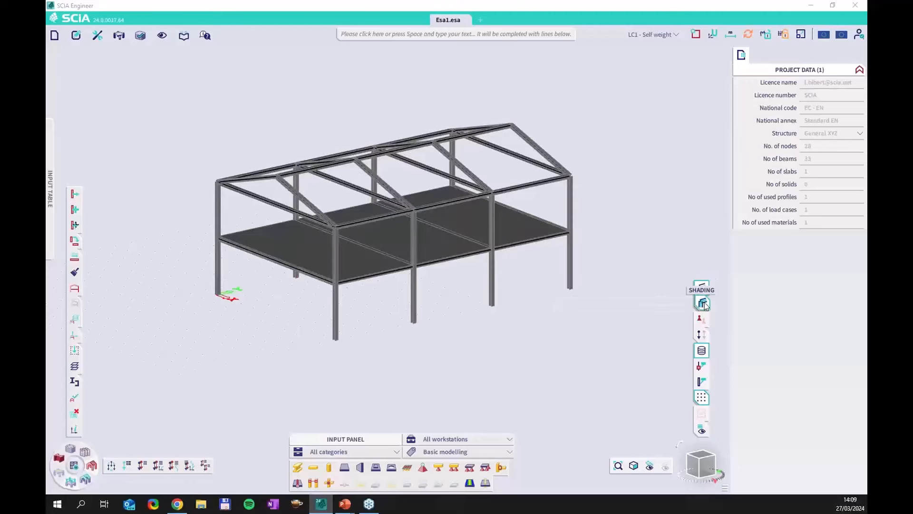
mouse_move(702, 303)
click(660, 303)
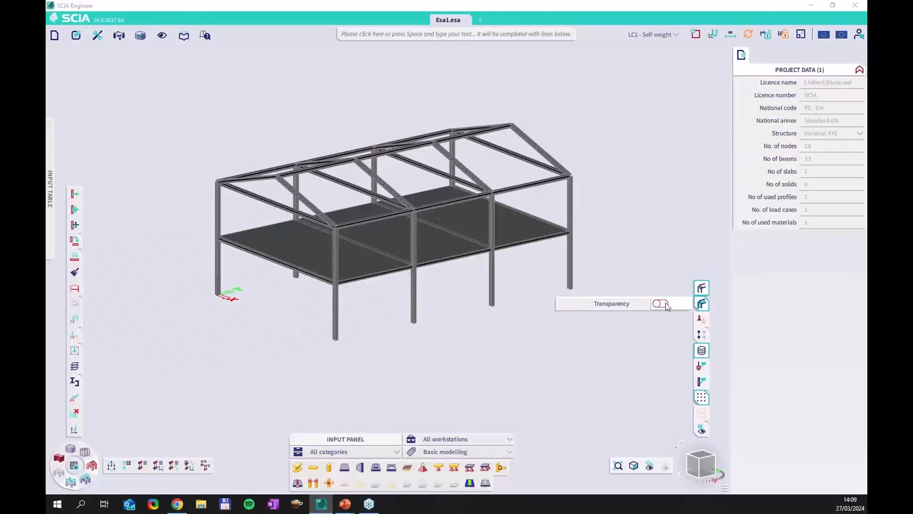
ctrl+right_drag(555, 307, 544, 320)
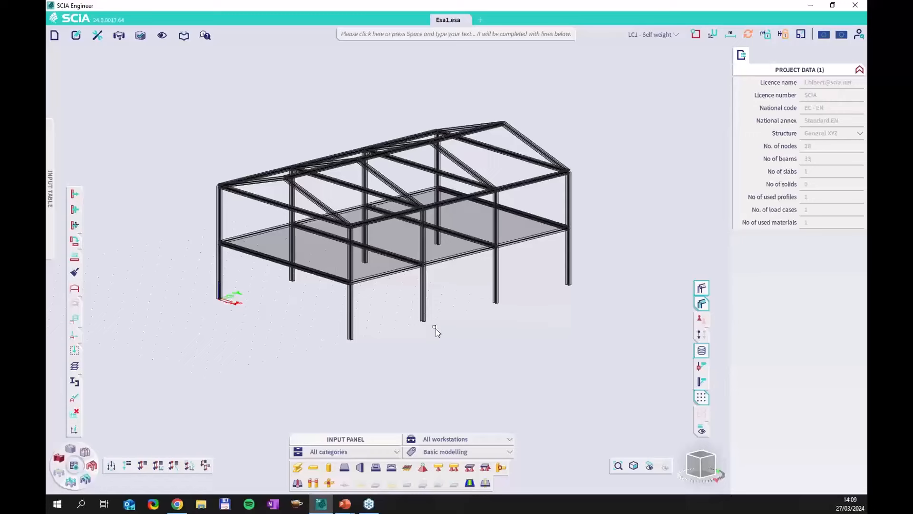
shift+right_drag(436, 328, 513, 331)
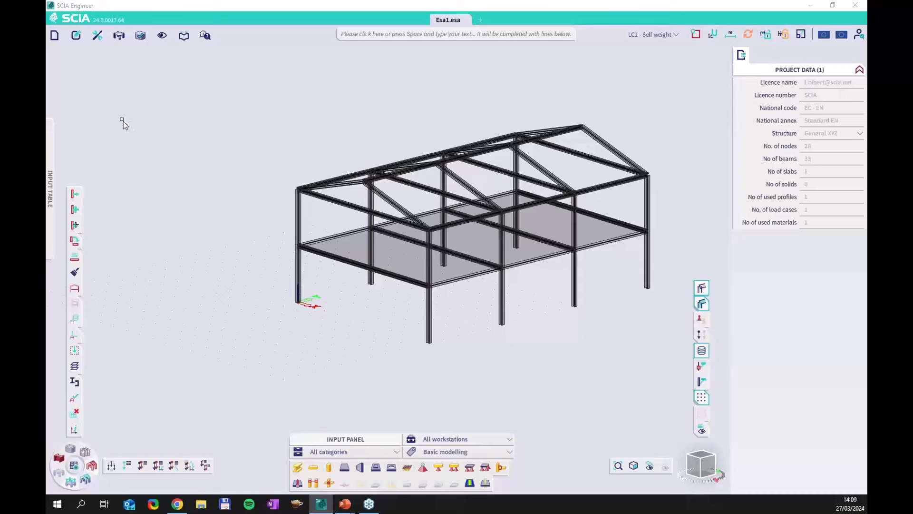
Step: Set the structure's Style + colour view parameter to colour by cross-section for all entities
right_click(122, 121)
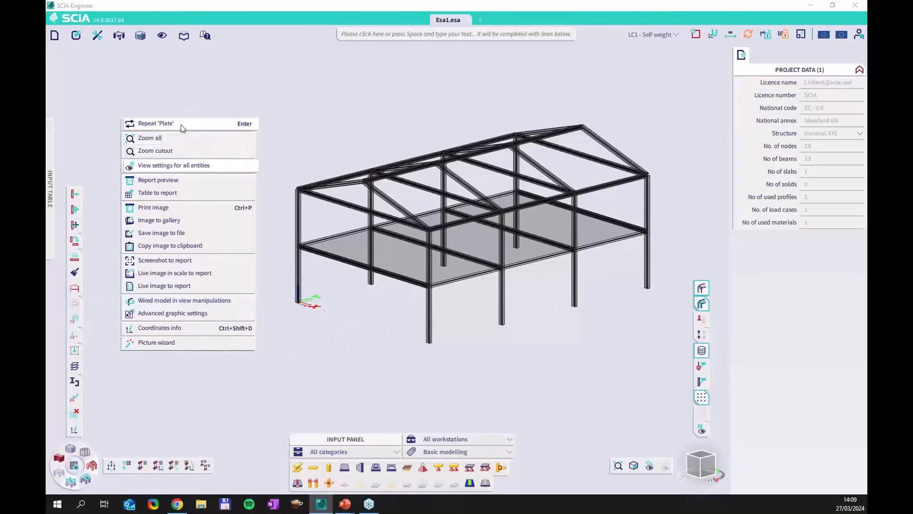
click(173, 168)
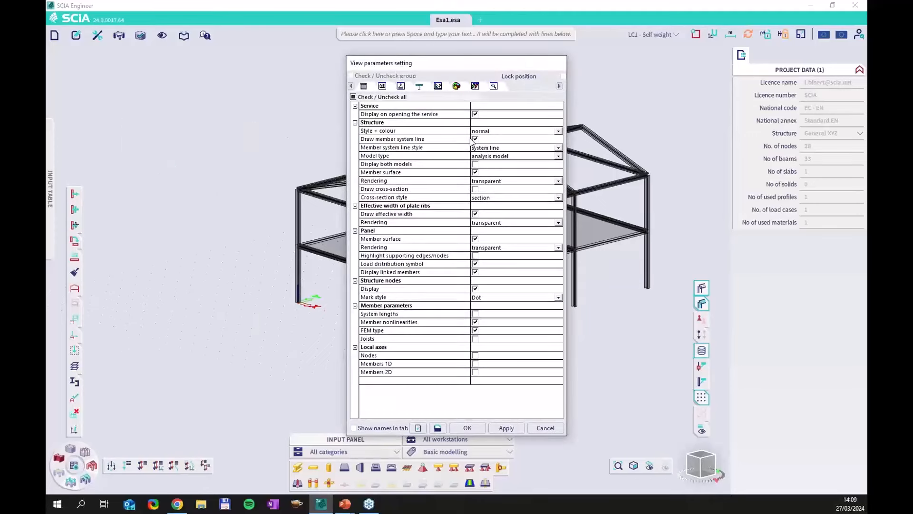
click(497, 132)
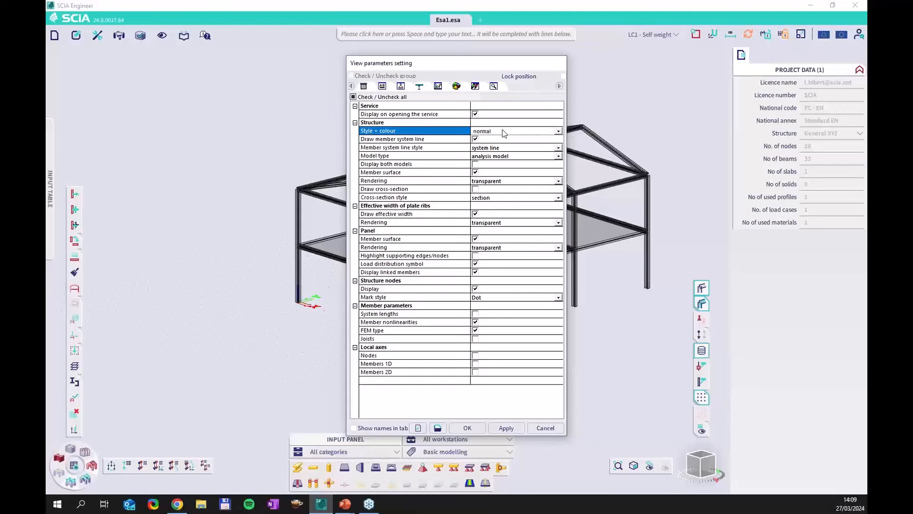
click(503, 130)
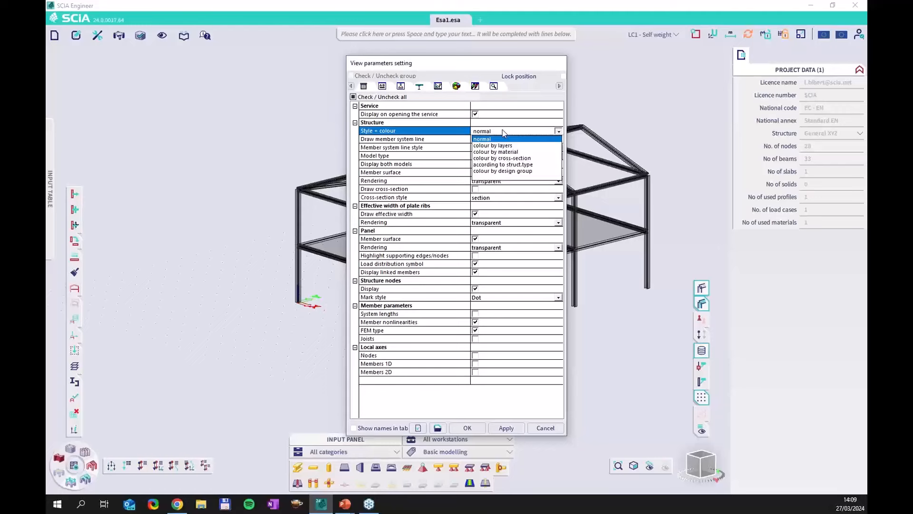
click(513, 158)
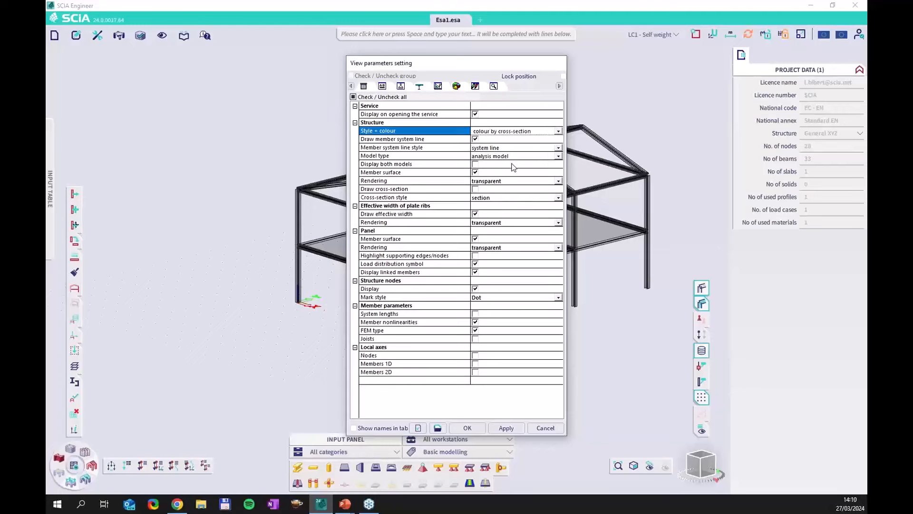
click(474, 429)
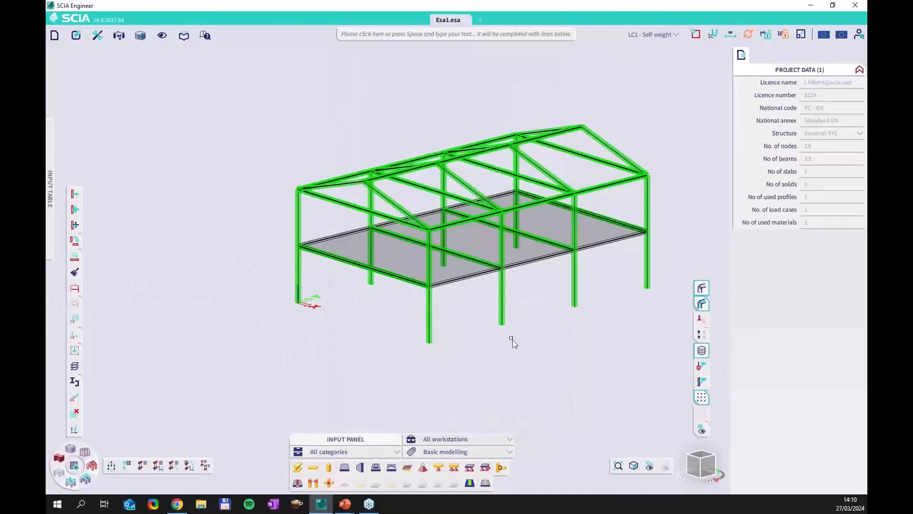
Step: Select the first frame's mid-column beam, expand the selection to all members of equal length, and assign them cross-section CS2 - IPE200
ctrl+right_drag(524, 320, 513, 295)
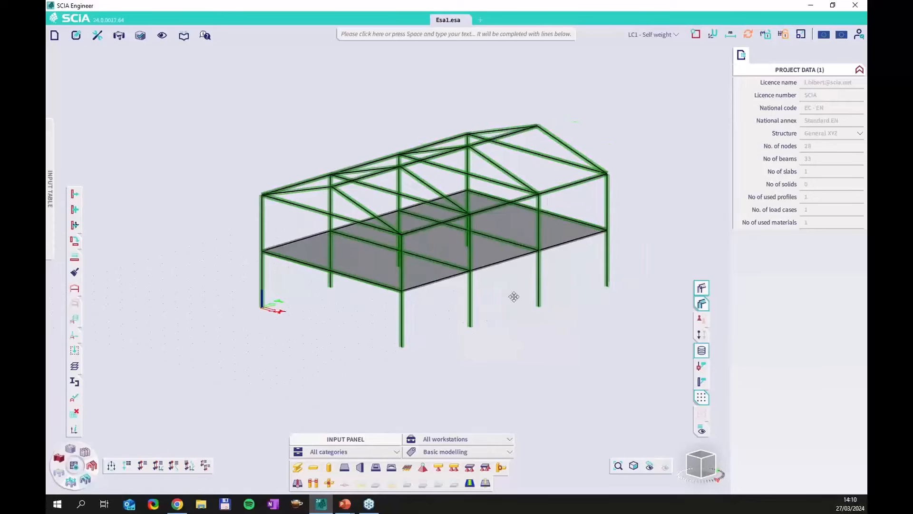
click(260, 223)
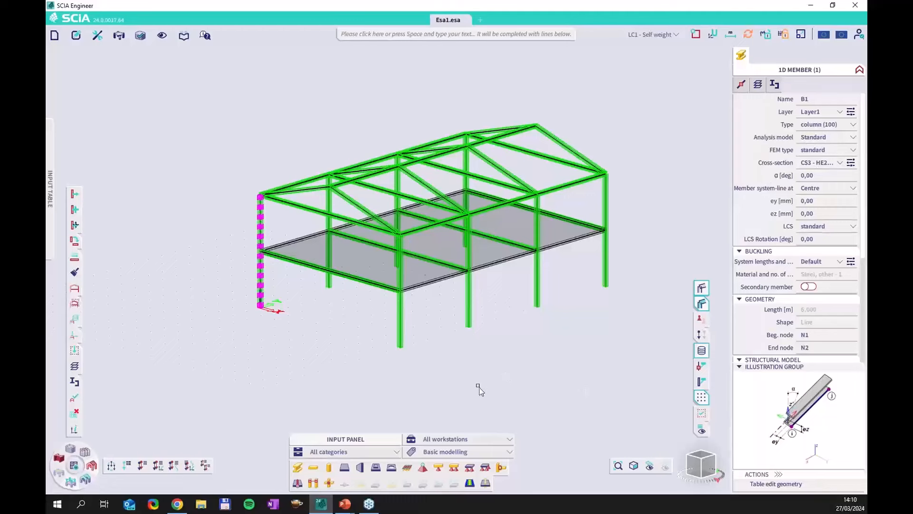
key(Escape)
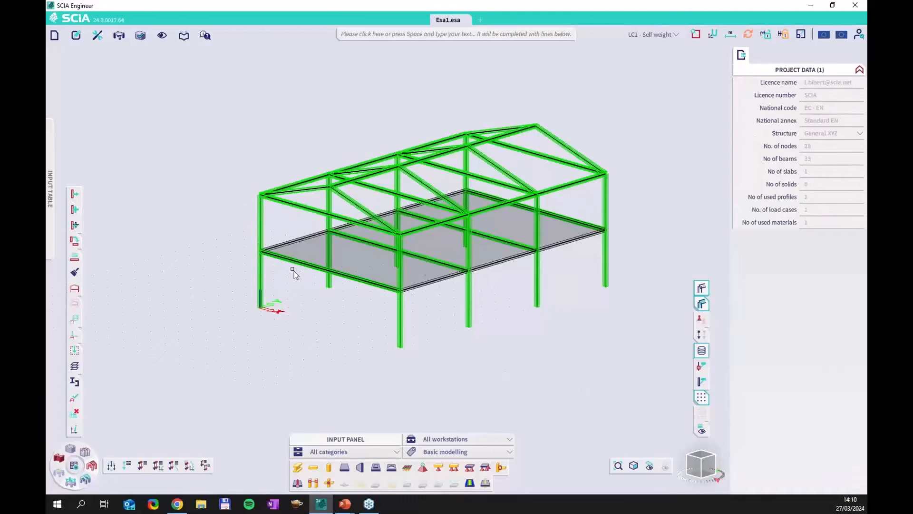
click(306, 268)
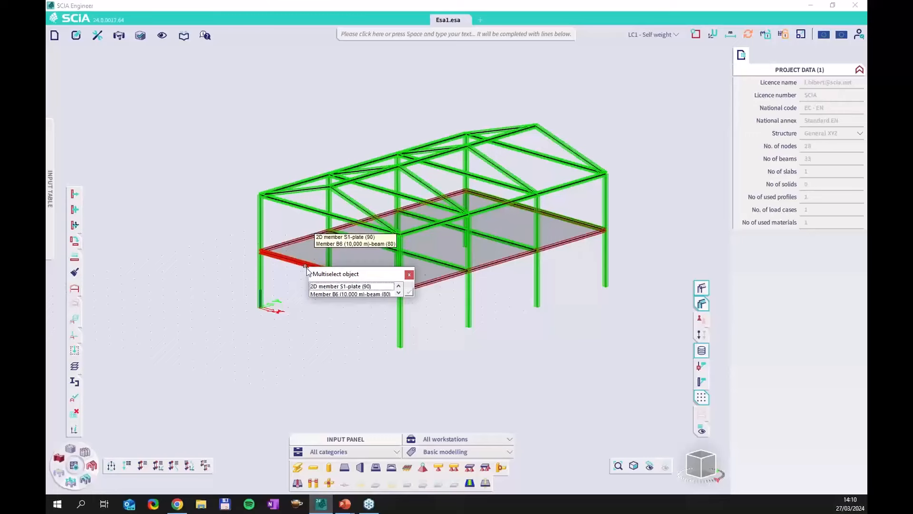
click(335, 294)
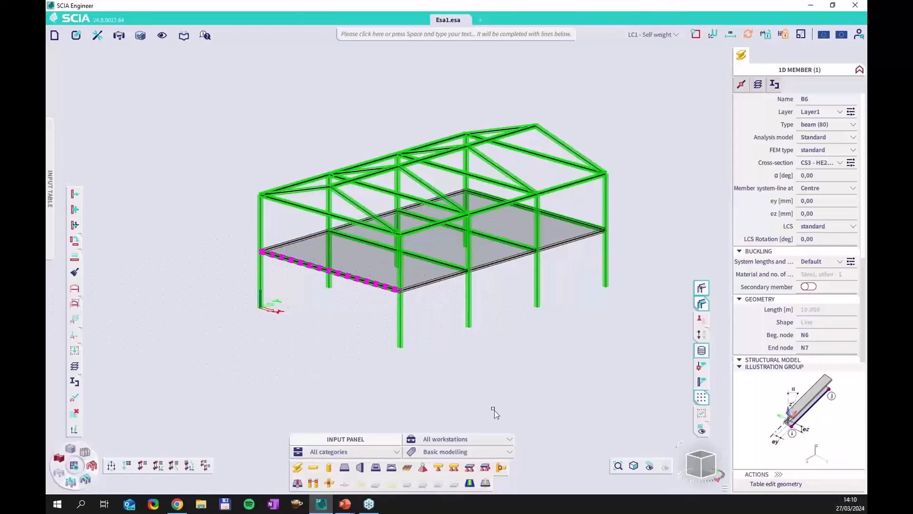
scroll(783, 254, down, 2)
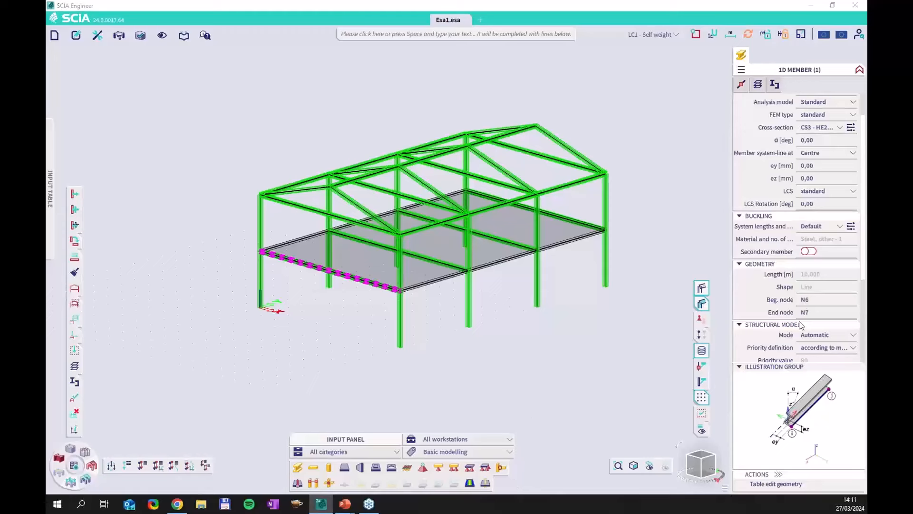
scroll(753, 291, down, 2)
scroll(752, 291, down, 6)
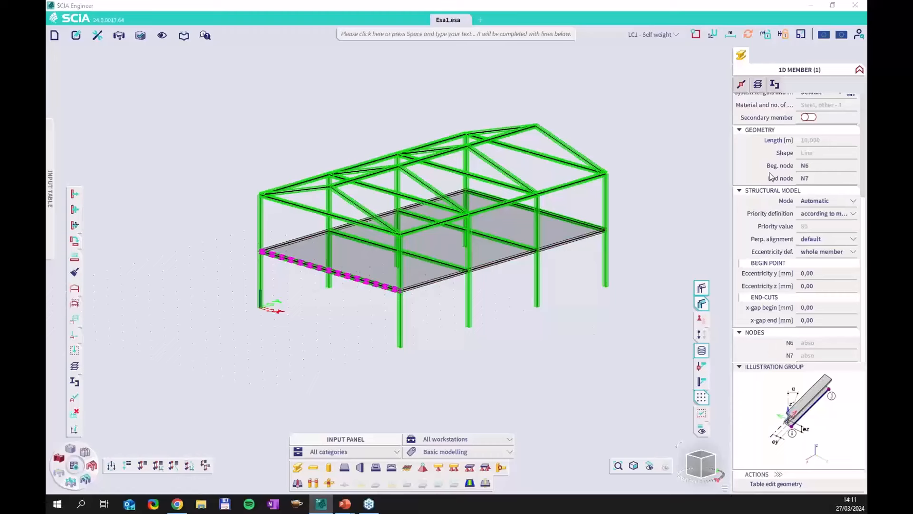
right_click(815, 143)
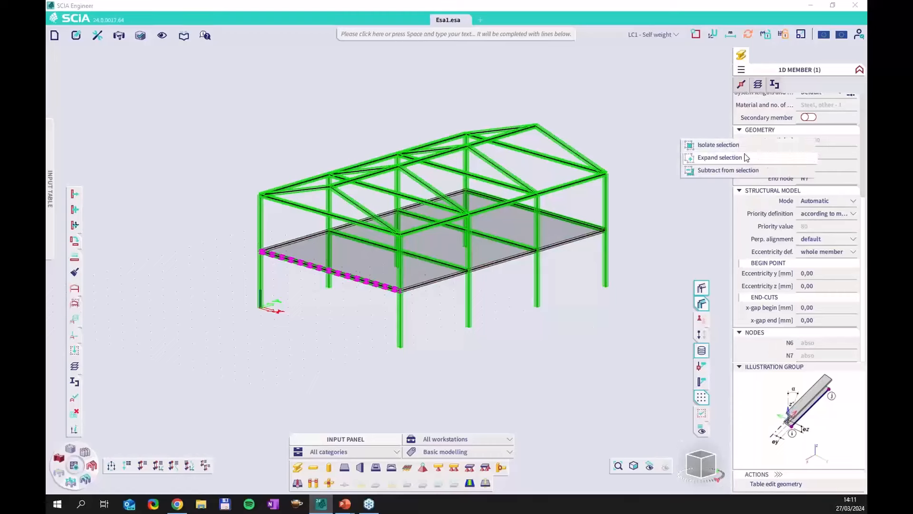
click(737, 158)
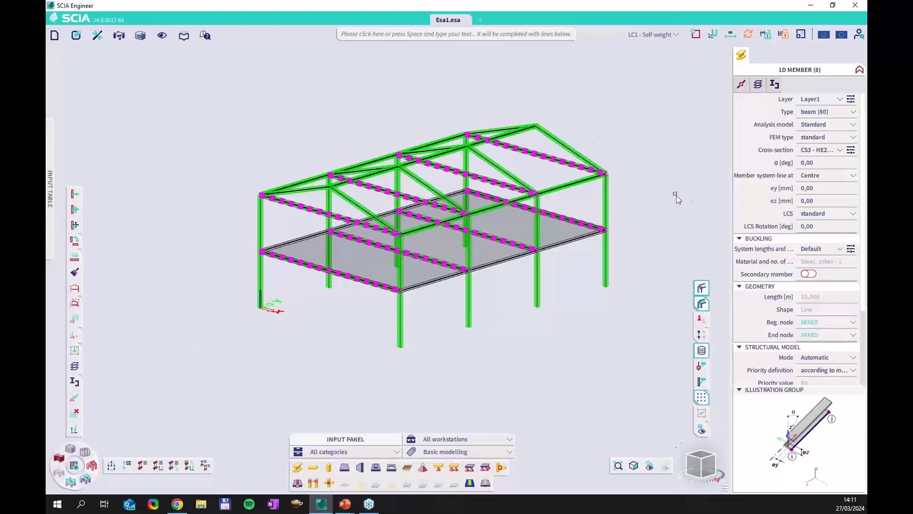
scroll(825, 204, down, 3)
scroll(813, 181, up, 3)
click(816, 151)
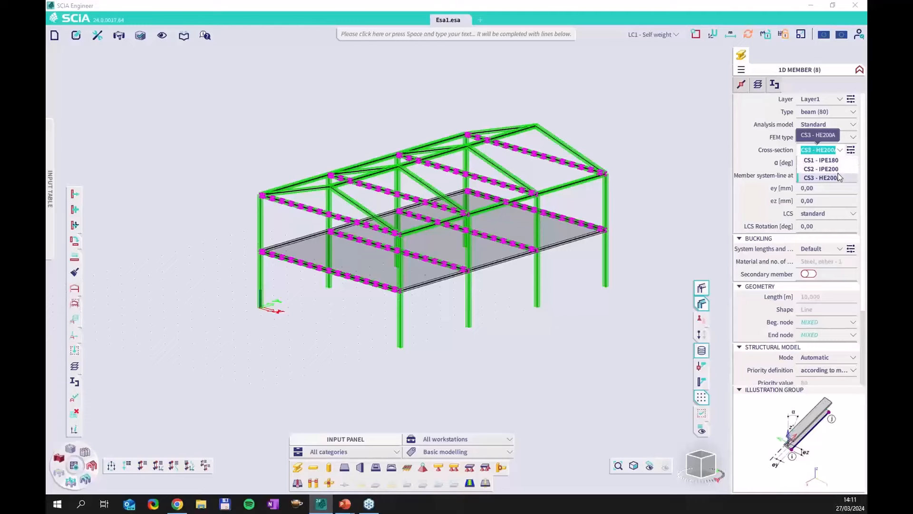
click(828, 170)
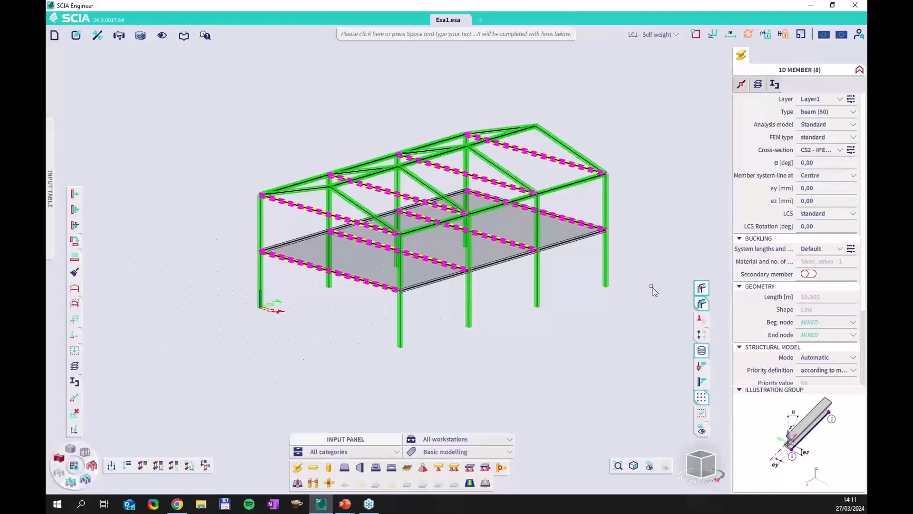
key(Escape)
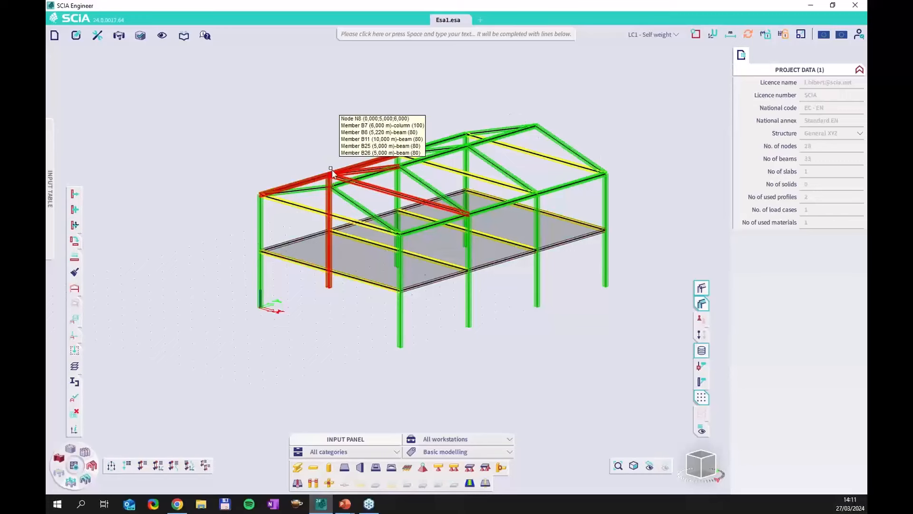
Step: Select one eaves beam and one rafter, expand the selection by lengths 5,220 and 5,000 m, and assign cross-section CS1 - IPE180
click(300, 185)
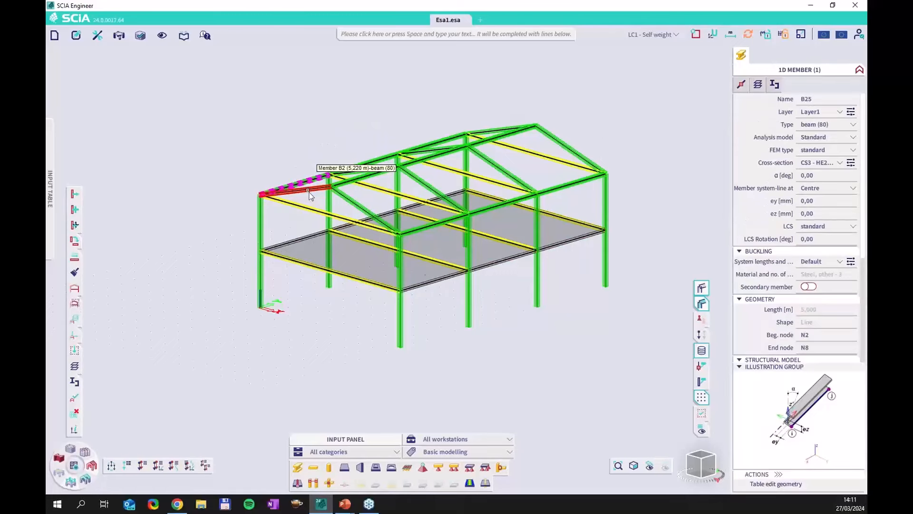
click(307, 190)
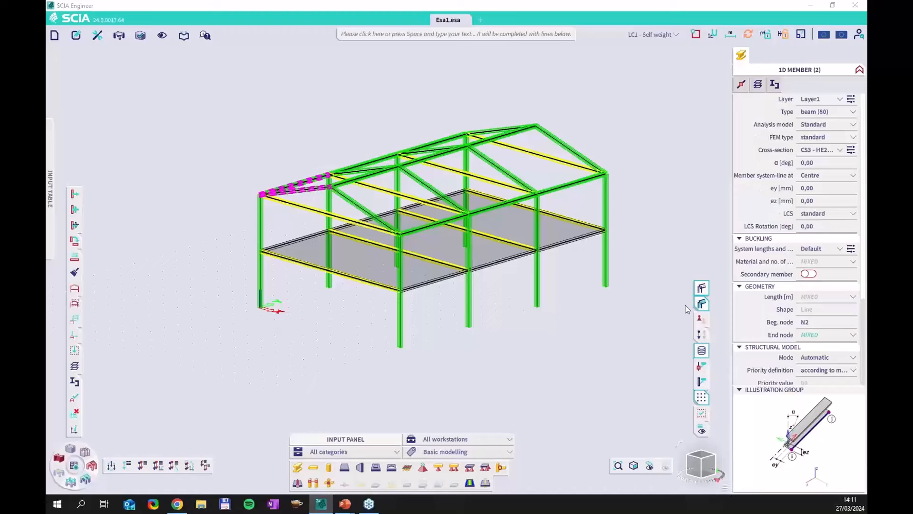
click(853, 298)
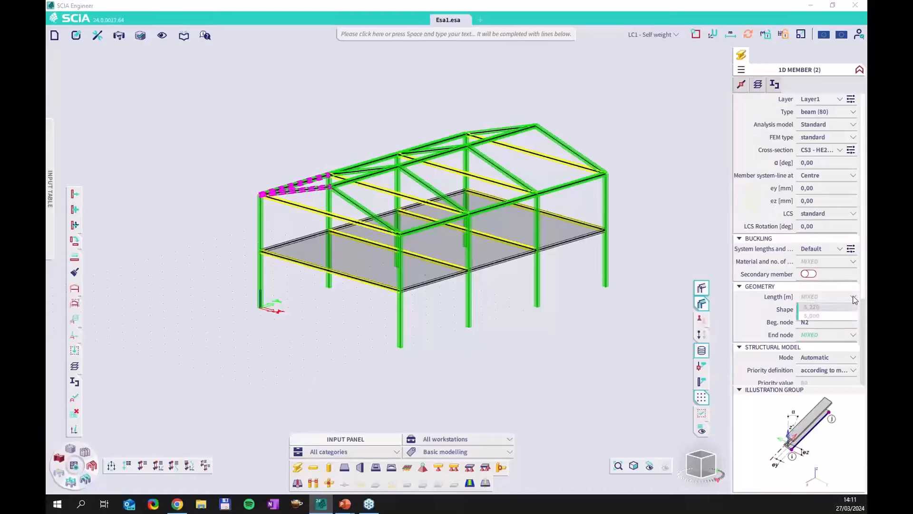
right_click(827, 308)
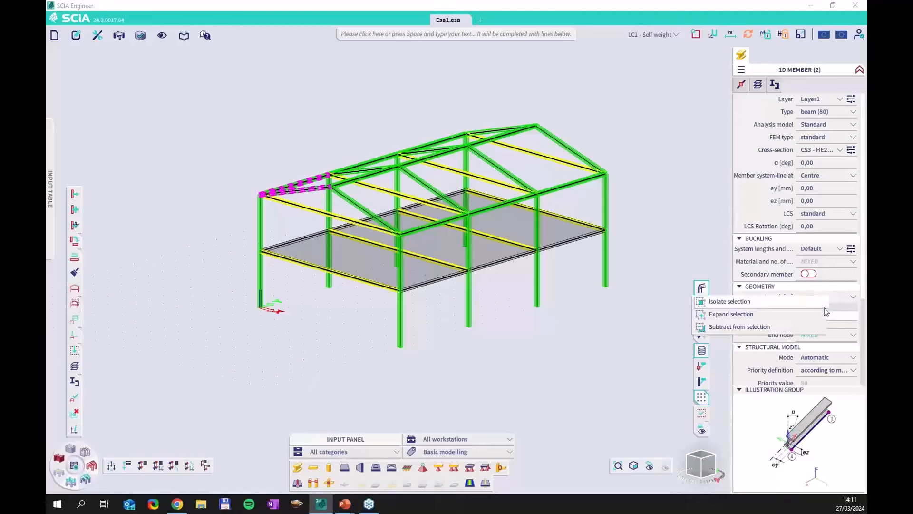
click(743, 313)
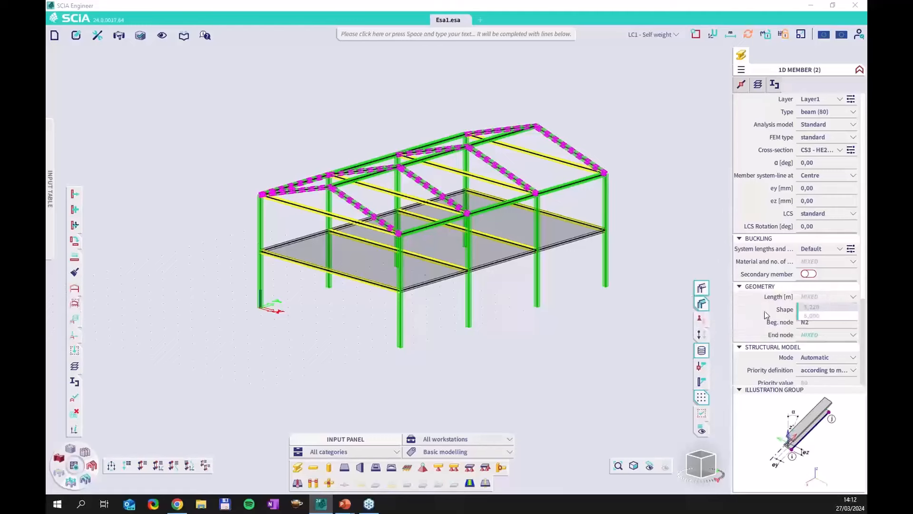
right_click(815, 315)
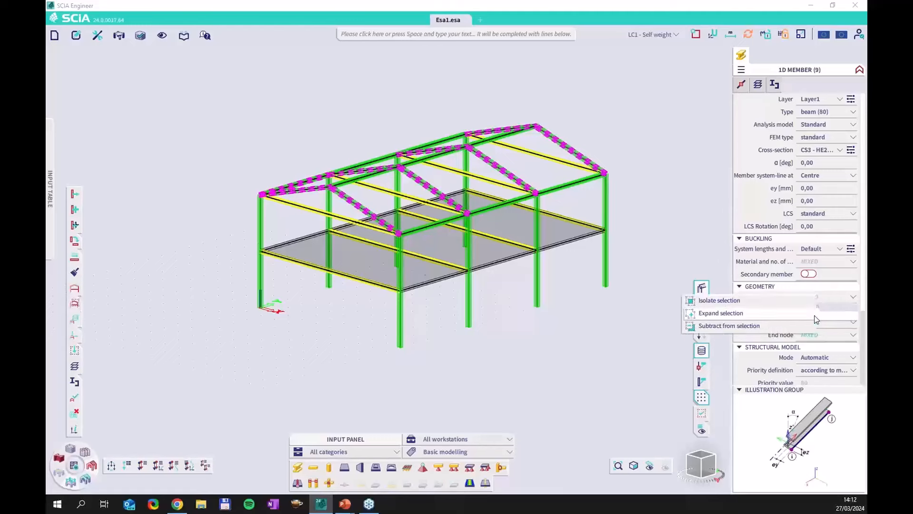
click(745, 314)
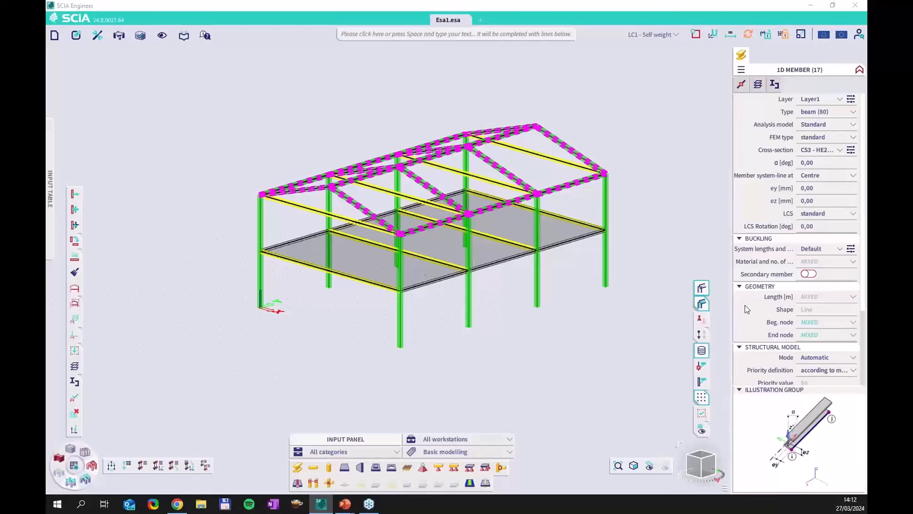
scroll(777, 192, down, 1)
scroll(780, 196, up, 1)
click(829, 150)
click(814, 161)
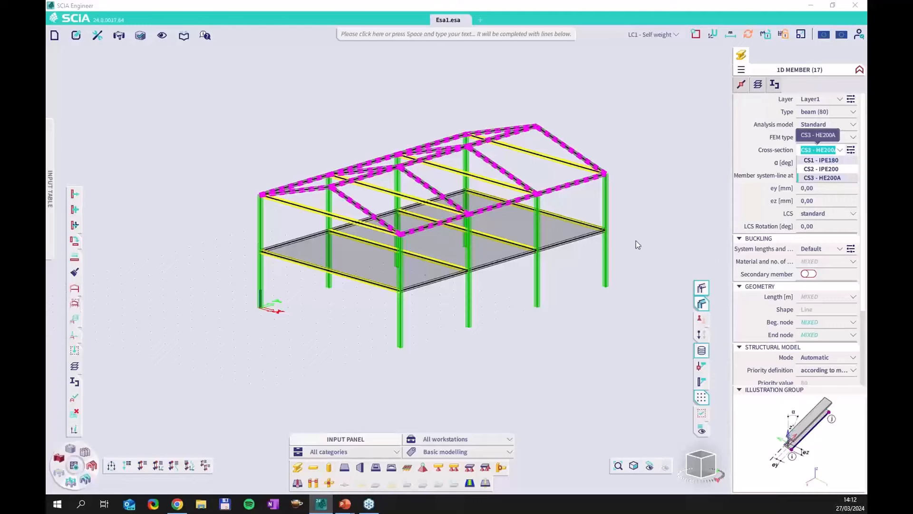
key(Escape)
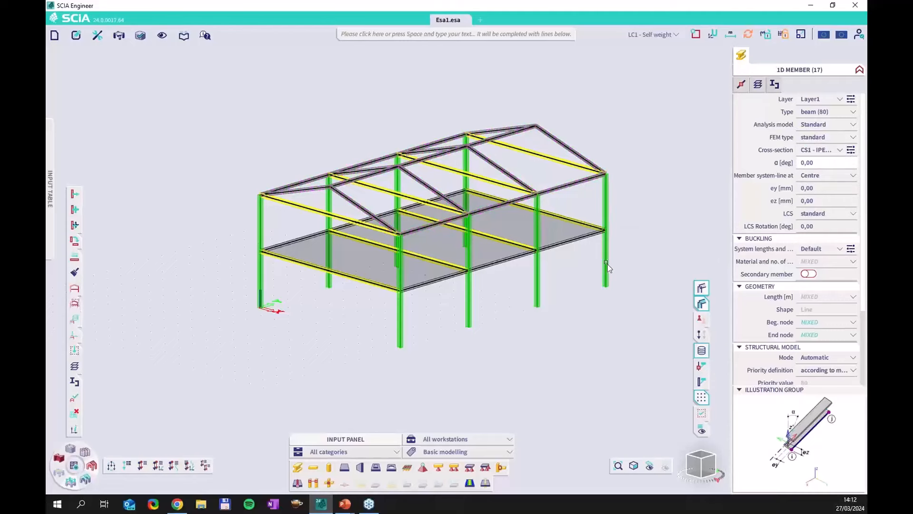
Step: Select the floor plate of the hall and change its material to concrete C25/30
click(505, 265)
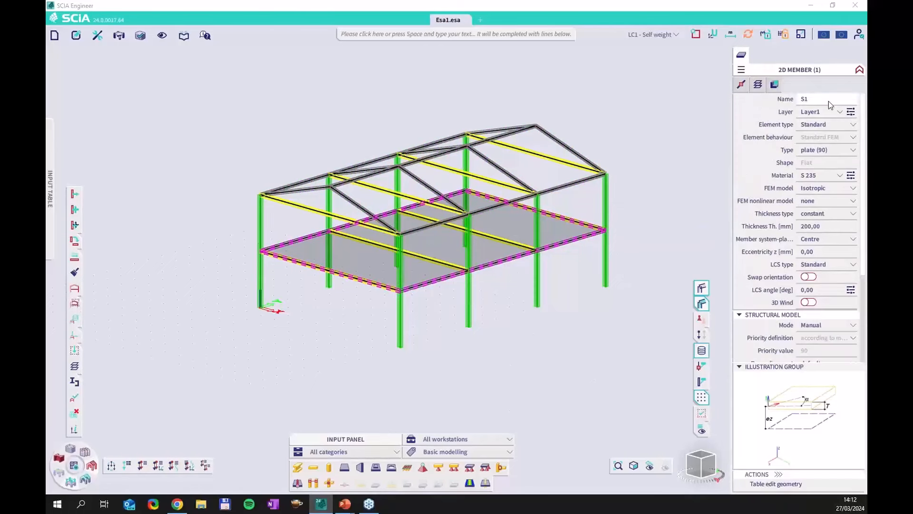
click(814, 175)
scroll(830, 250, down, 5)
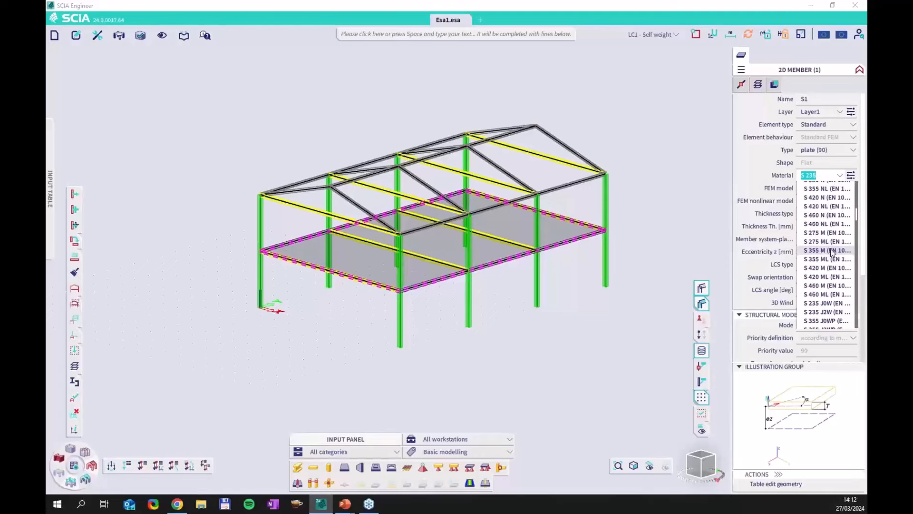
scroll(831, 252, down, 10)
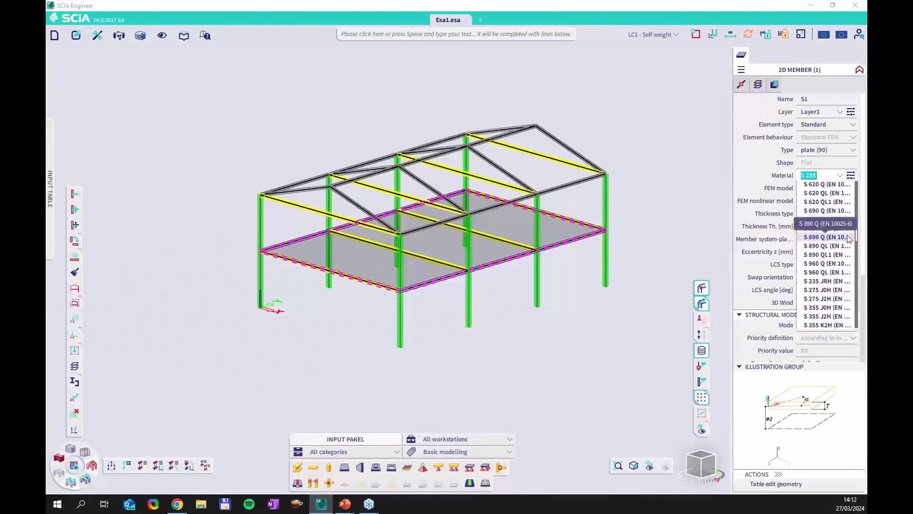
scroll(827, 240, down, 10)
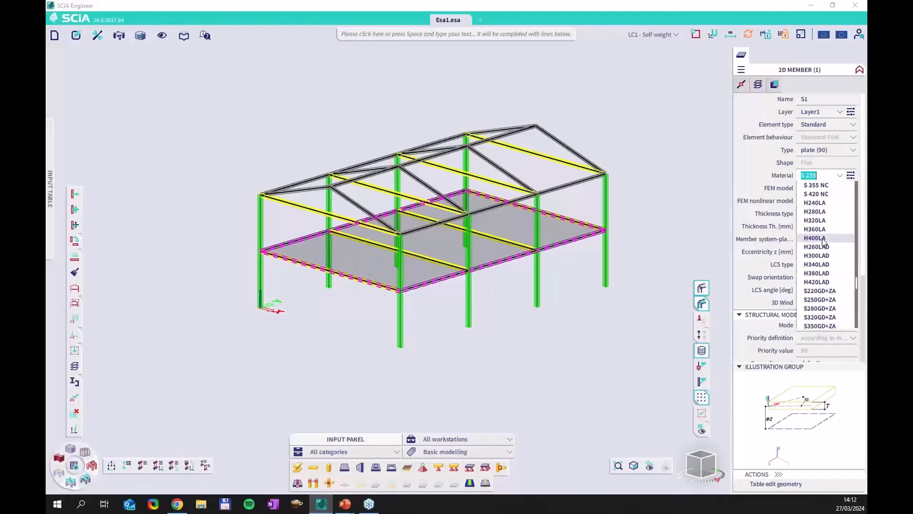
scroll(824, 241, down, 10)
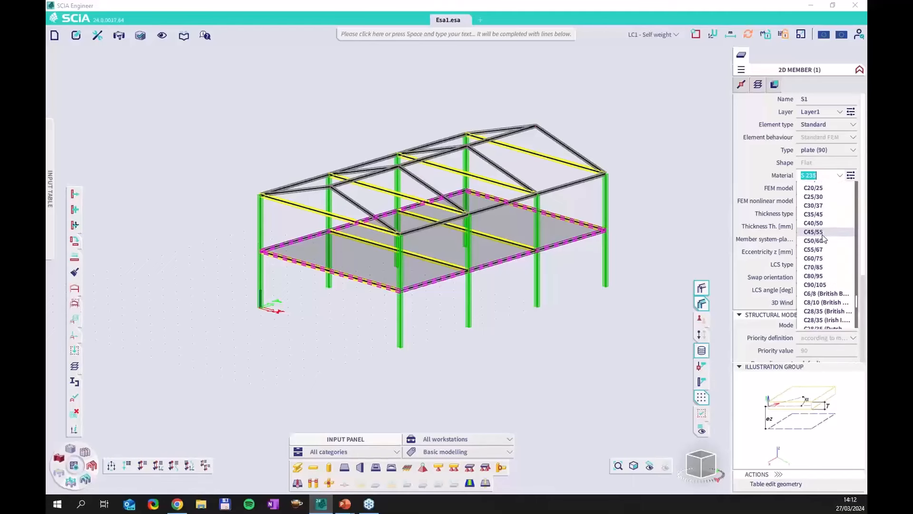
scroll(825, 238, up, 1)
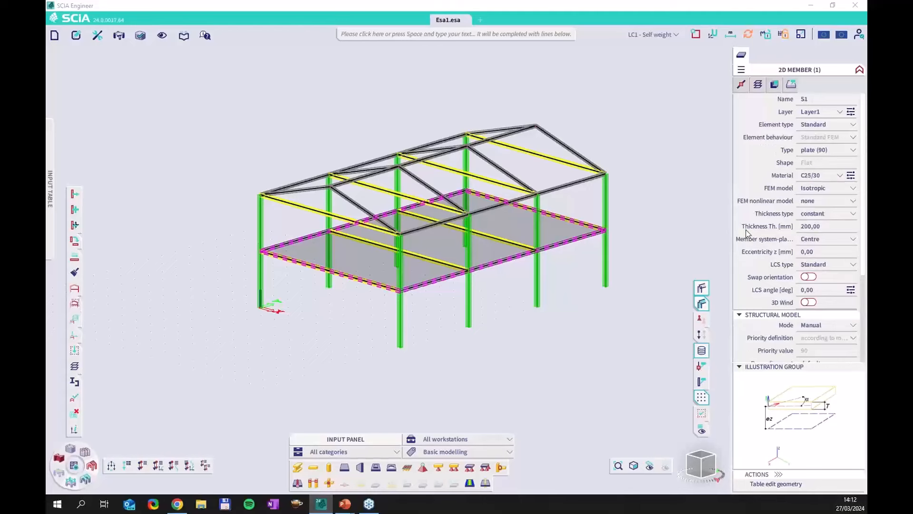
Step: Set the floor plate's thickness to 150 mm and clear the selection
click(836, 228)
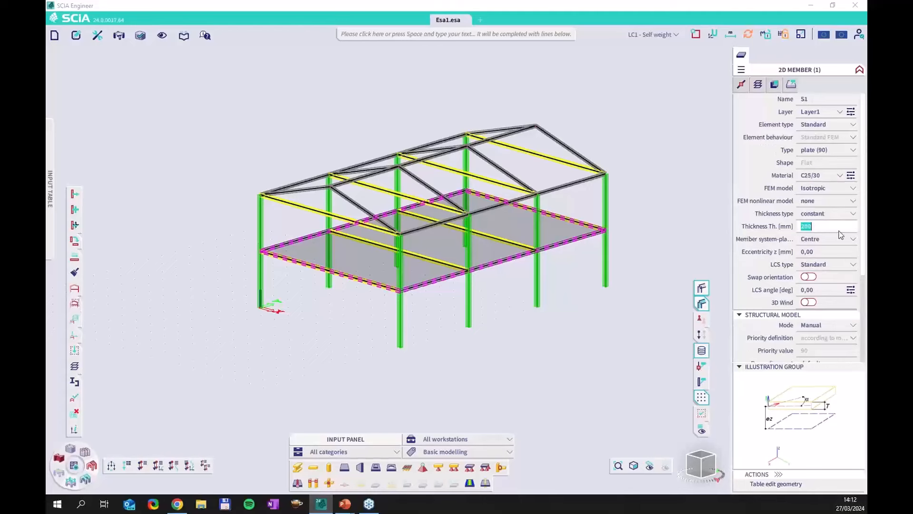
text(150)
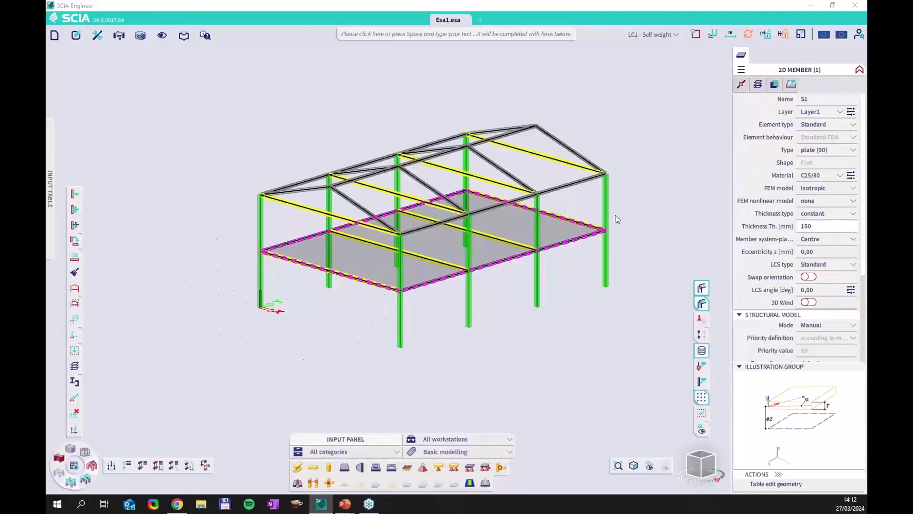
key(Return)
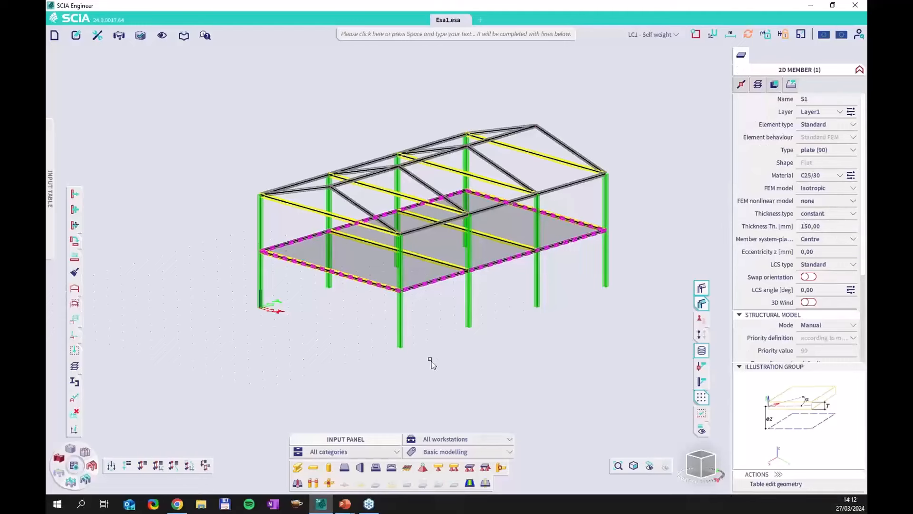
key(Escape)
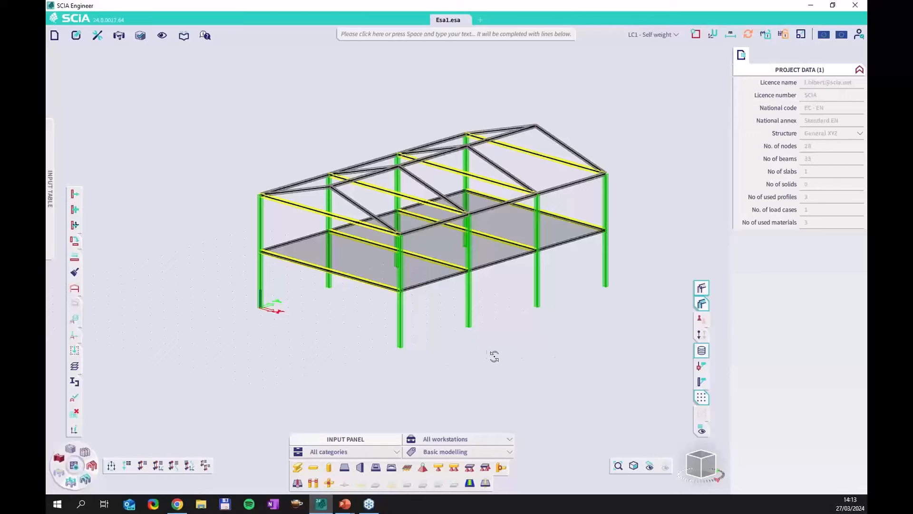
Step: Select the base nodes of all eight columns and assign them a support in node
ctrl+right_drag(493, 355, 477, 349)
drag(229, 281, 647, 361)
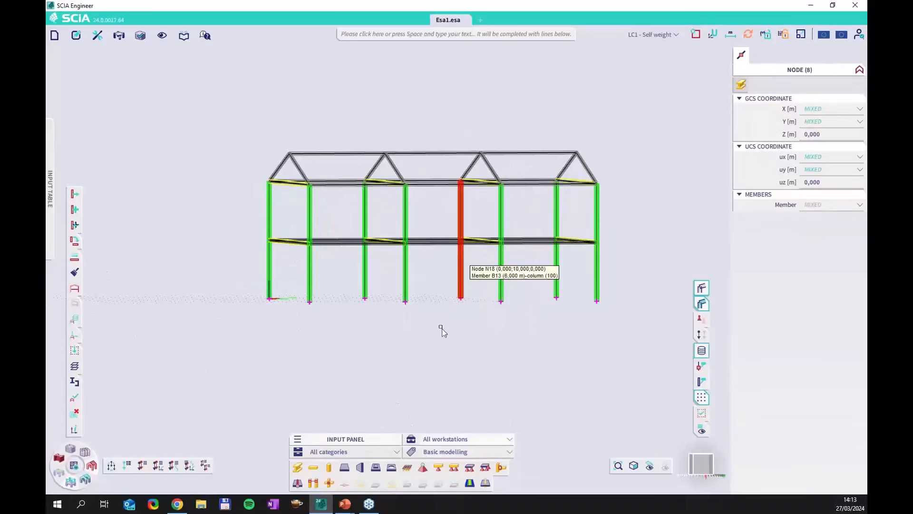
click(424, 468)
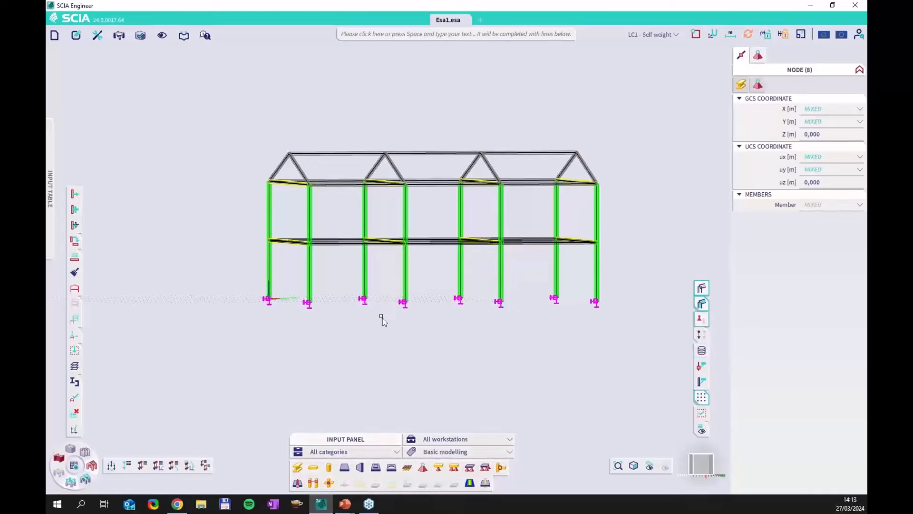
ctrl+right_drag(302, 339, 312, 343)
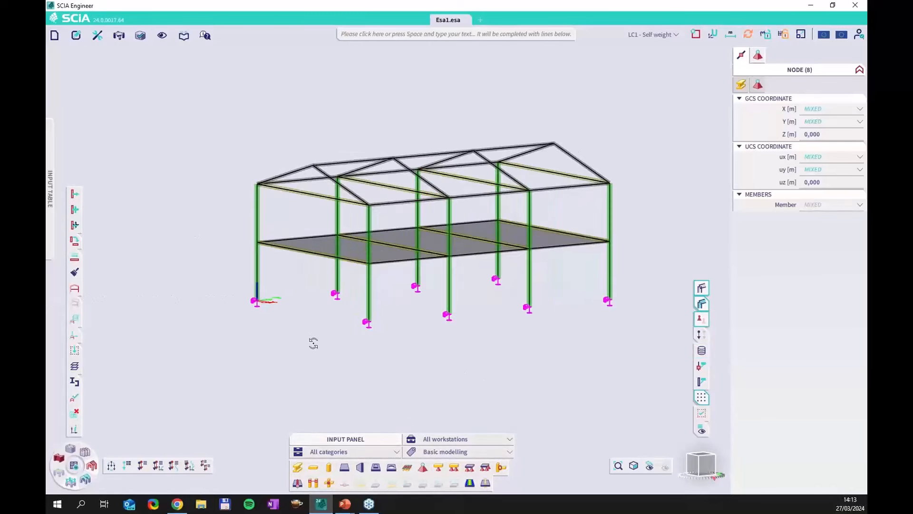
click(410, 332)
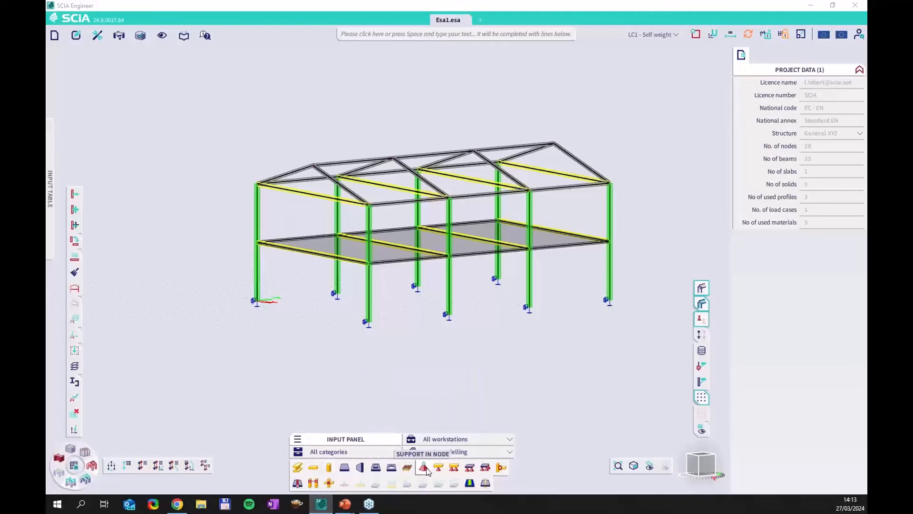
Step: Turn off the input panel's icon mode, show its category headers, and set its tag filter to All tags
click(298, 440)
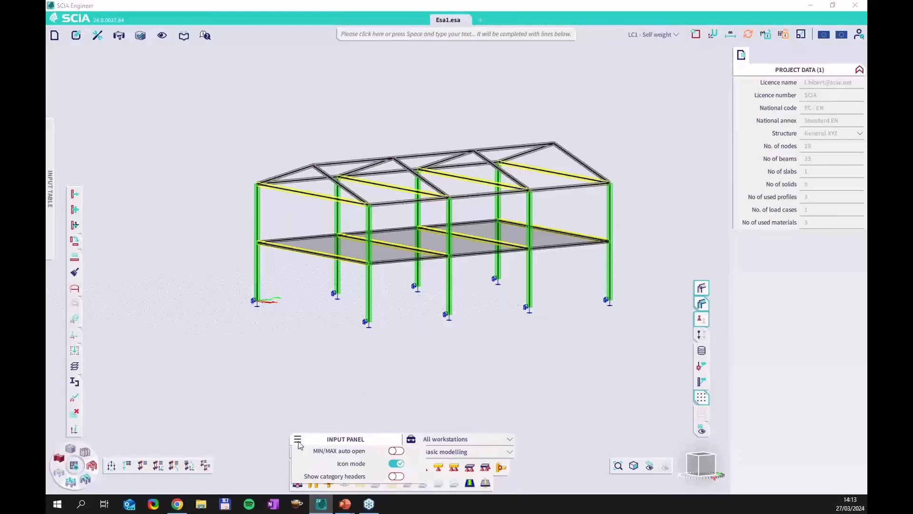
click(396, 463)
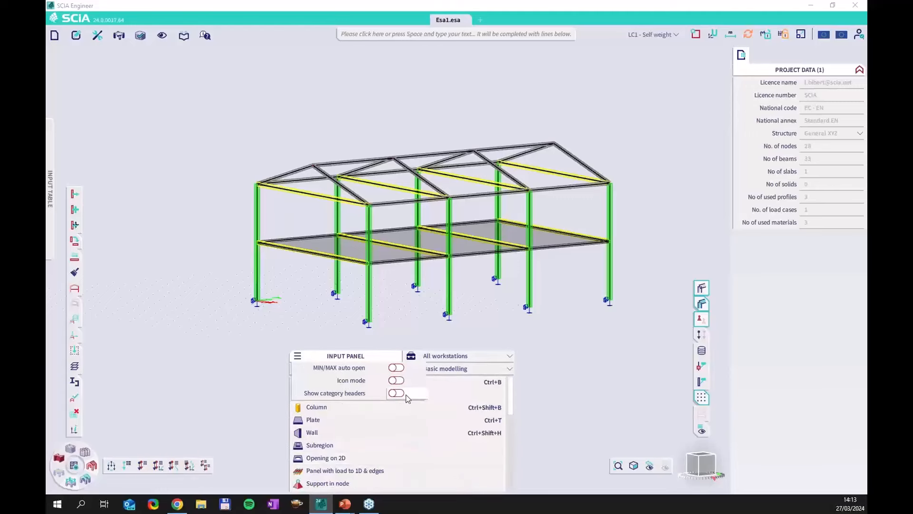
click(397, 393)
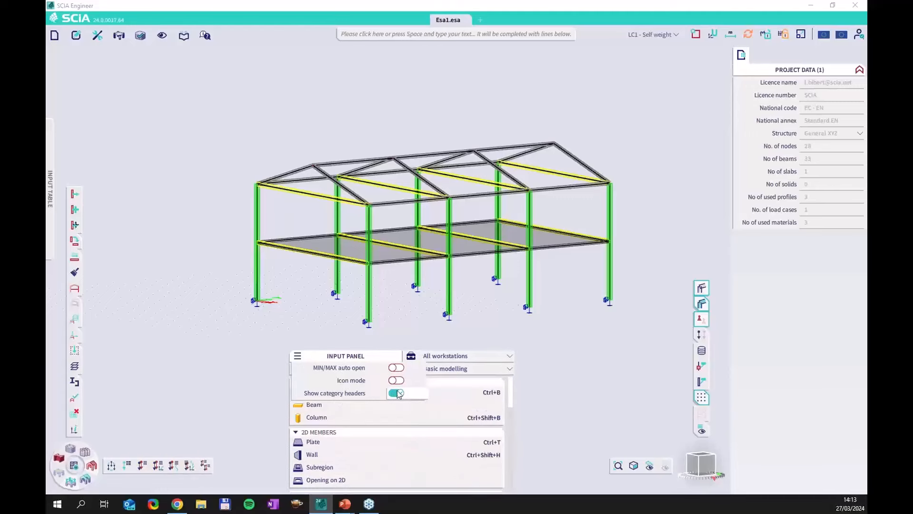
click(423, 334)
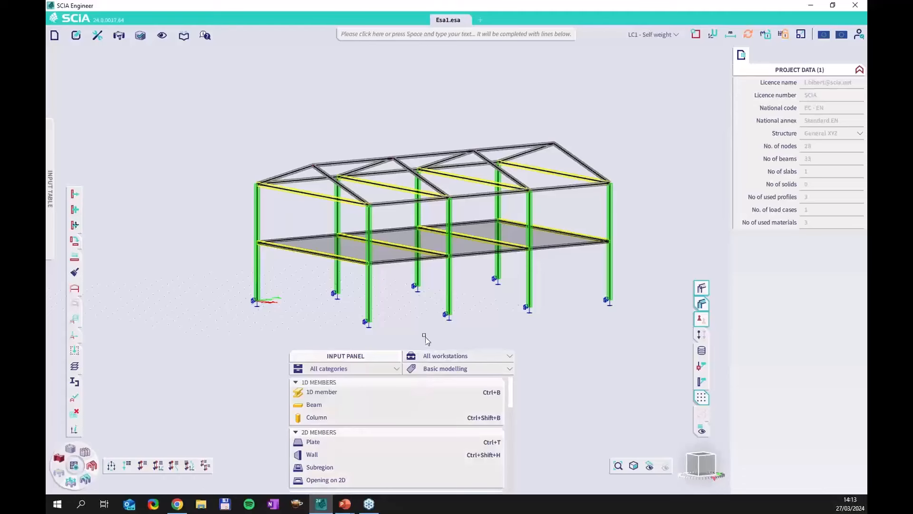
click(468, 372)
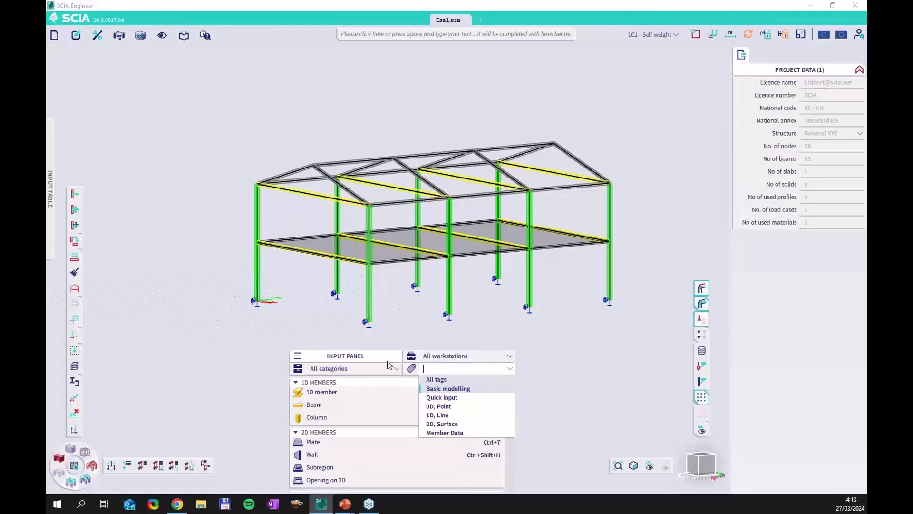
click(400, 333)
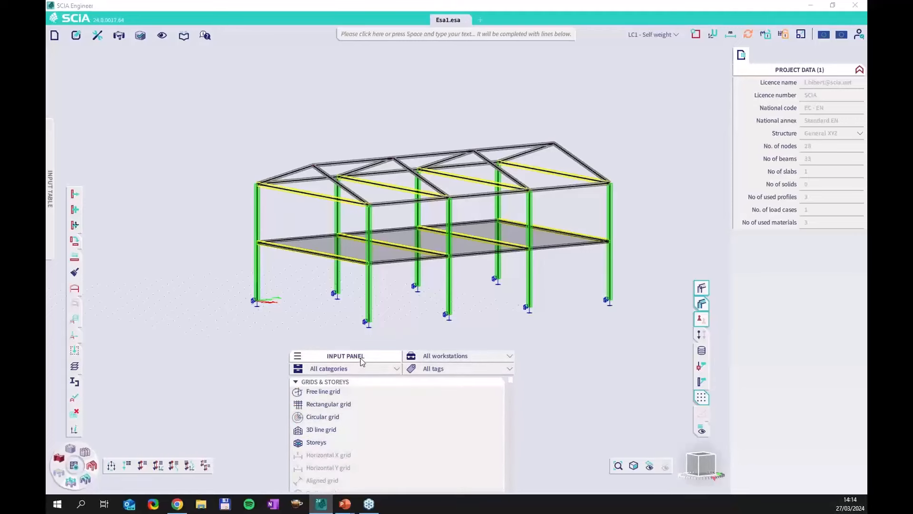
Step: Float the input panel over the model area, make it taller and narrower, and browse its command categories
drag(361, 361, 373, 286)
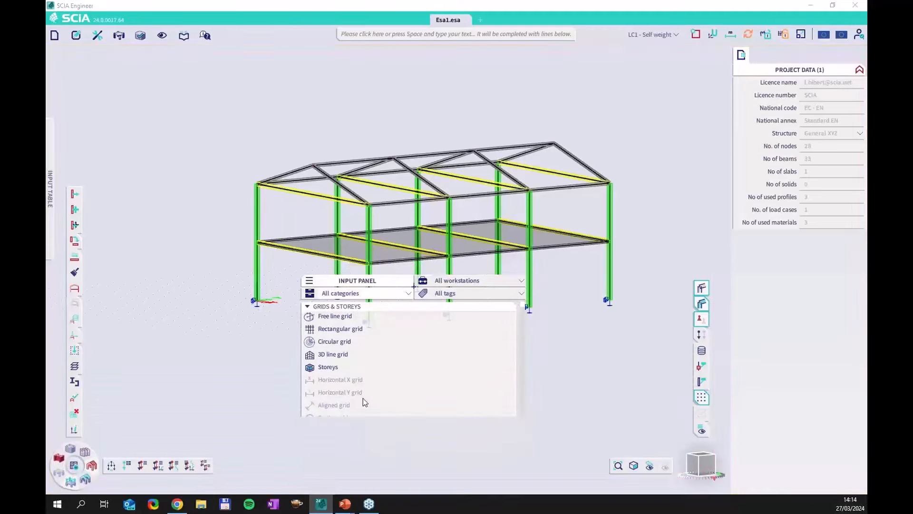
drag(386, 417, 389, 474)
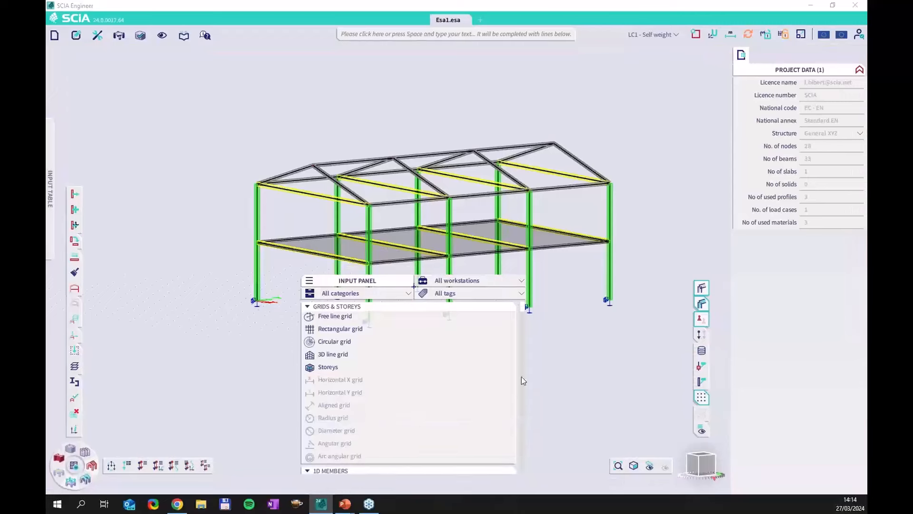
drag(525, 380, 469, 381)
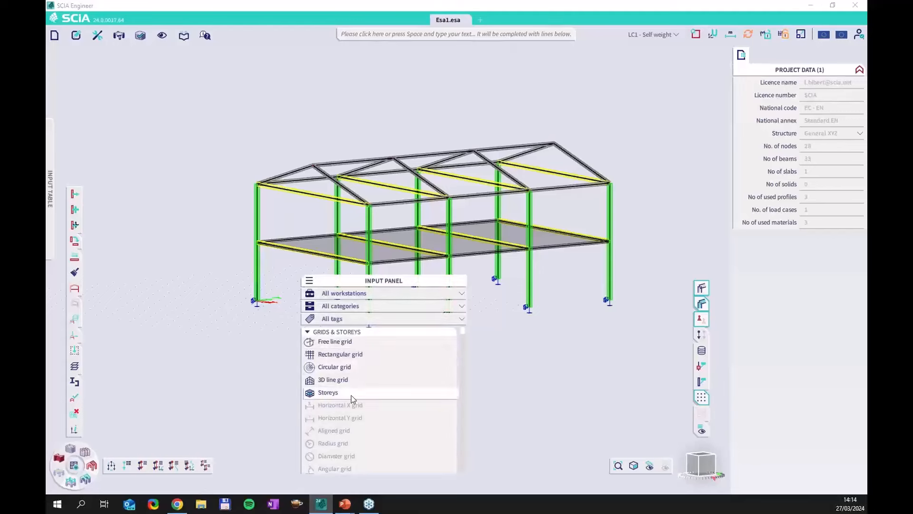
scroll(393, 381, down, 3)
scroll(393, 381, down, 3)
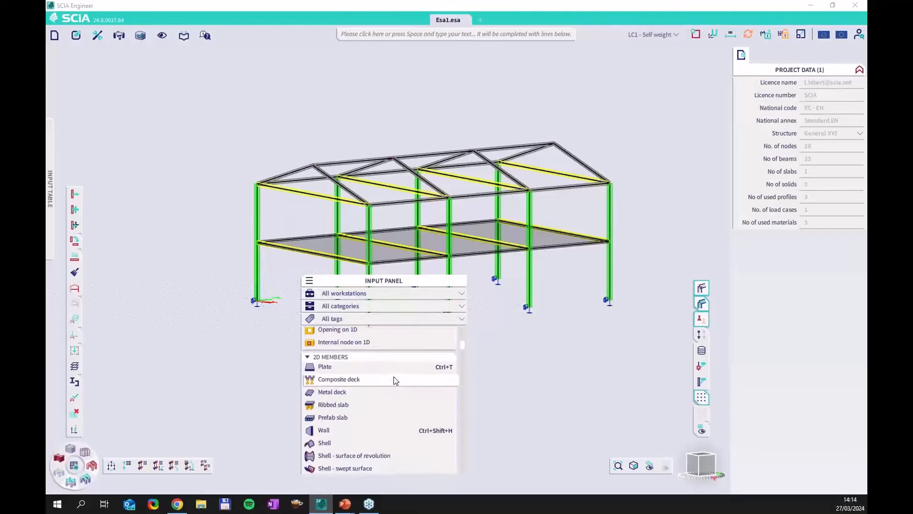
scroll(394, 381, down, 10)
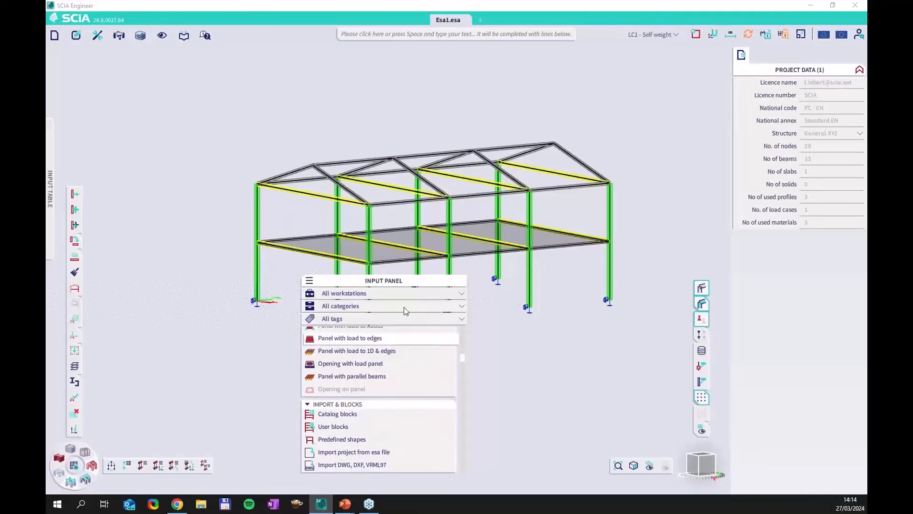
Step: Dock the input panel at full height along the left side of the workspace and reduce its width
drag(384, 280, 144, 110)
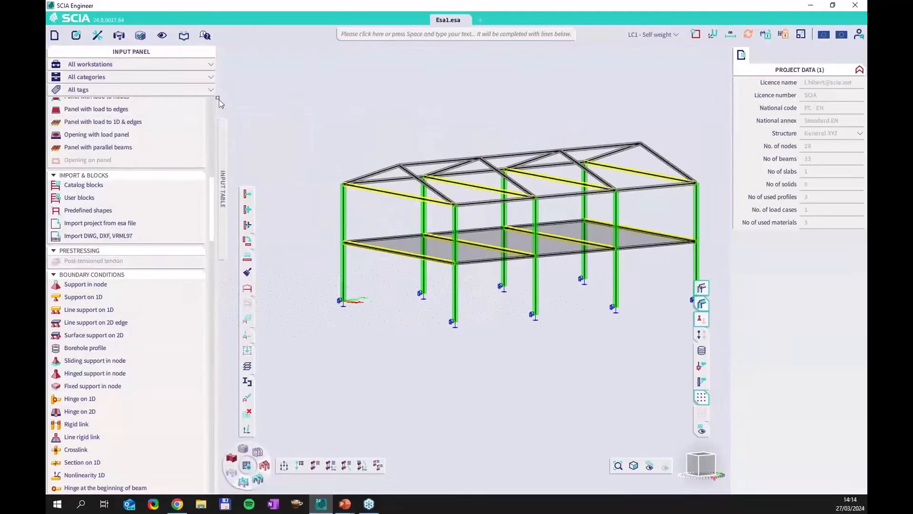
drag(216, 98, 175, 100)
scroll(109, 227, up, 10)
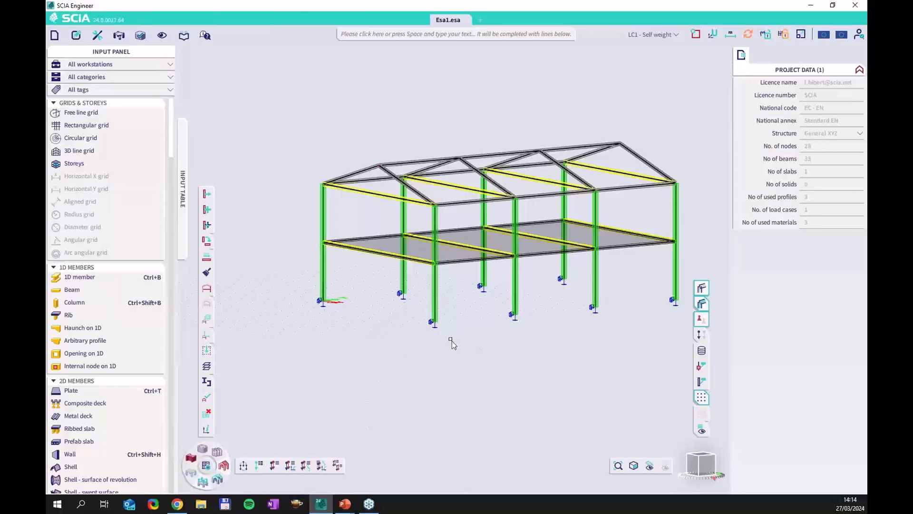
Step: Run the check of structure data on the hall model and close its report
middle_drag(497, 356, 465, 339)
scroll(464, 339, down, 2)
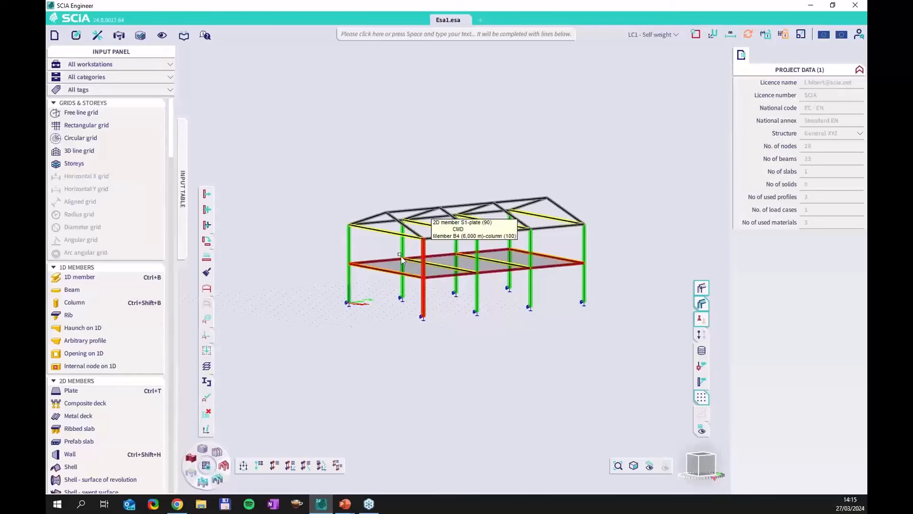
scroll(355, 326, up, 3)
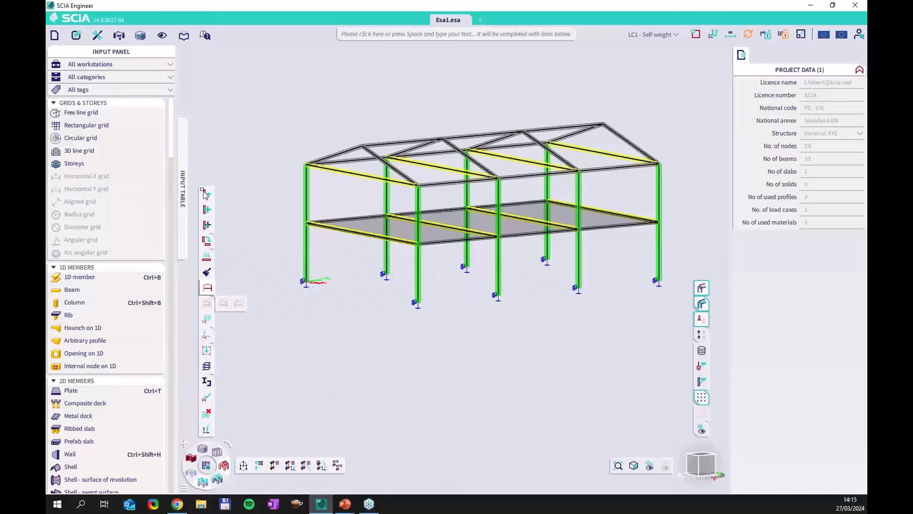
click(208, 403)
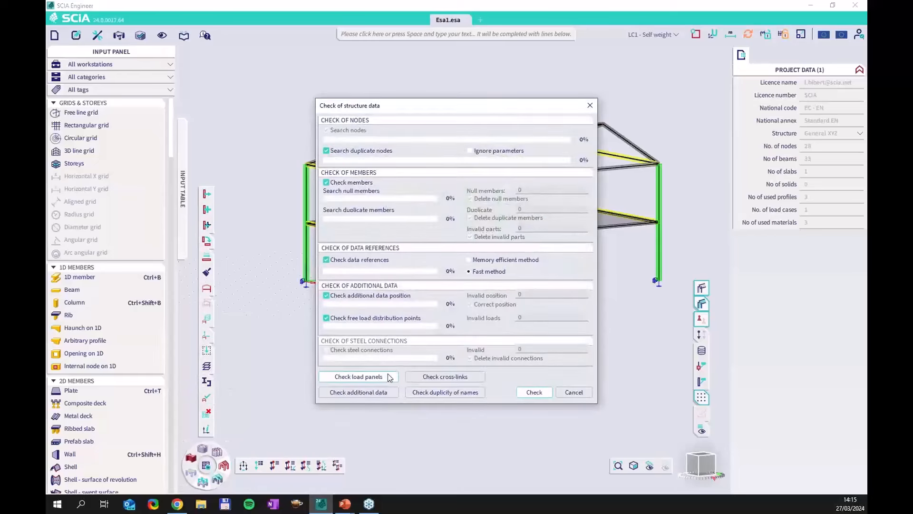
click(533, 395)
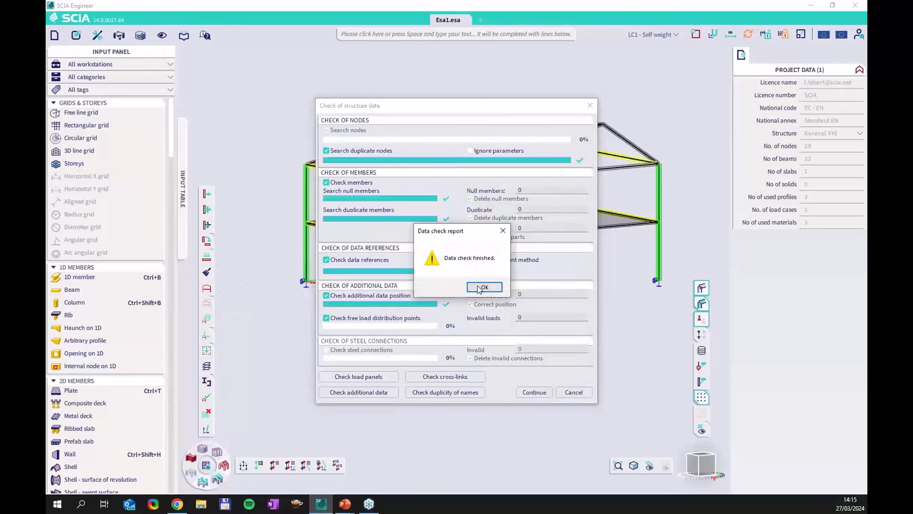
click(481, 288)
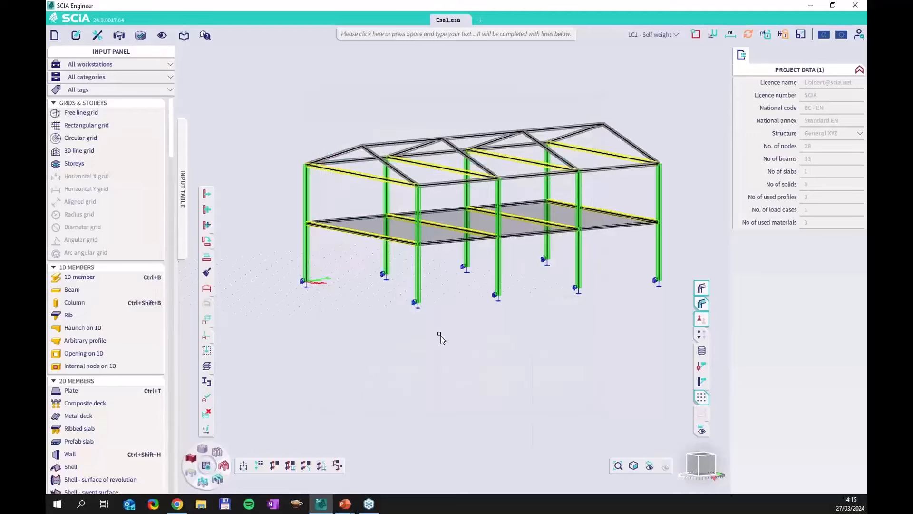
Step: Search the commands for "connect" and request to be shown where Connect members/nodes is located
ctrl+right_drag(451, 288, 454, 292)
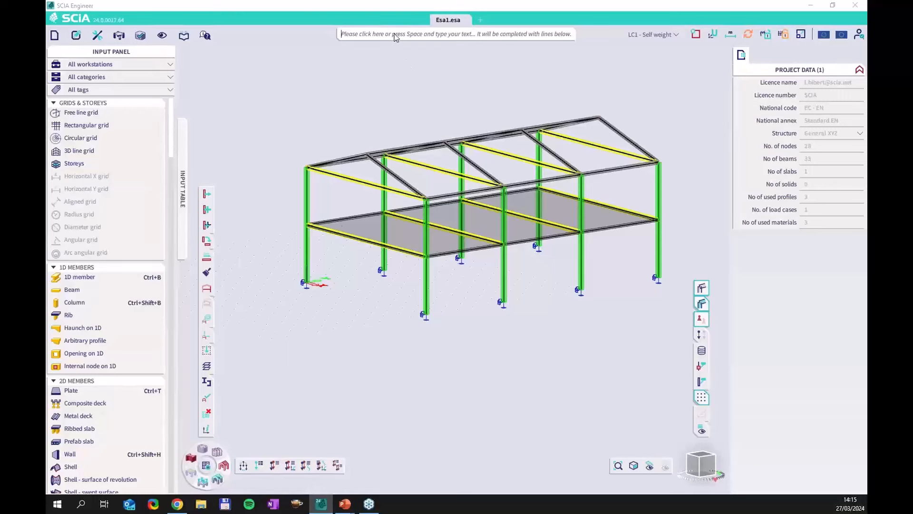
text(connect)
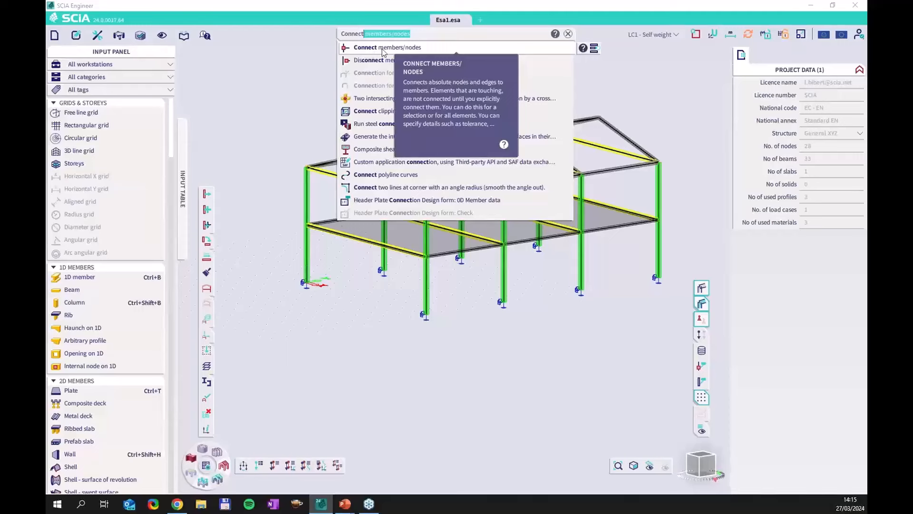
click(595, 49)
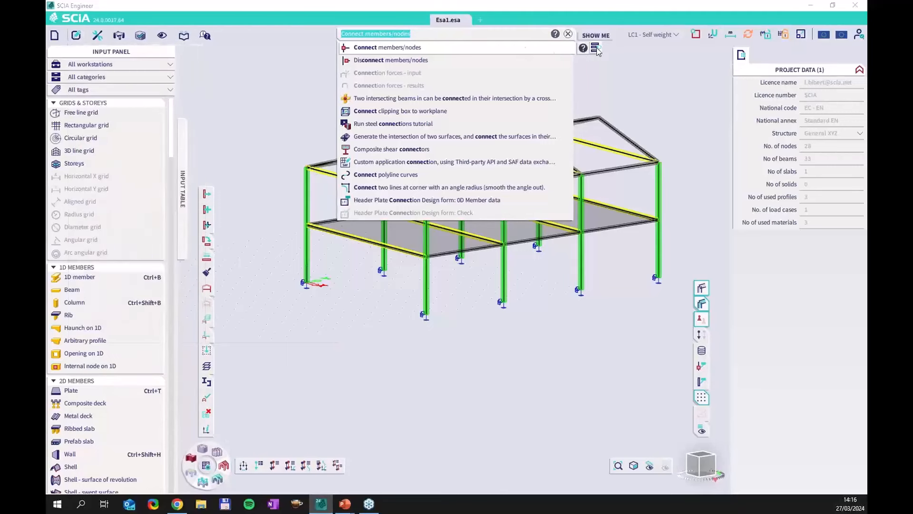
Step: Show where Connect members/nodes is located and retrace the route to it among the Modify commands
click(595, 49)
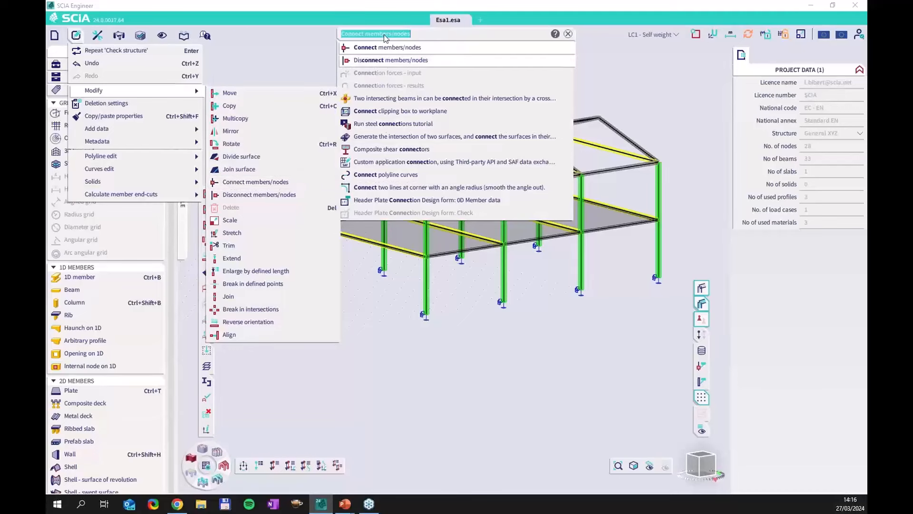
click(76, 36)
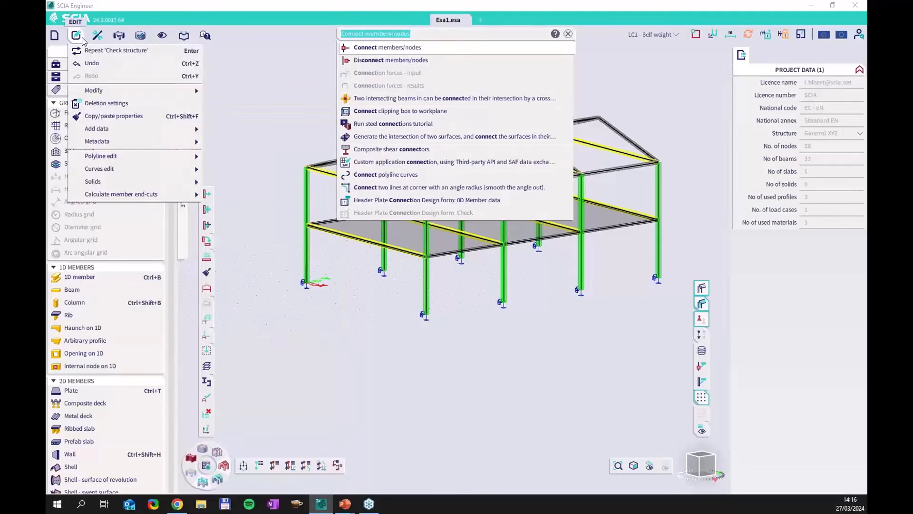
mouse_move(127, 129)
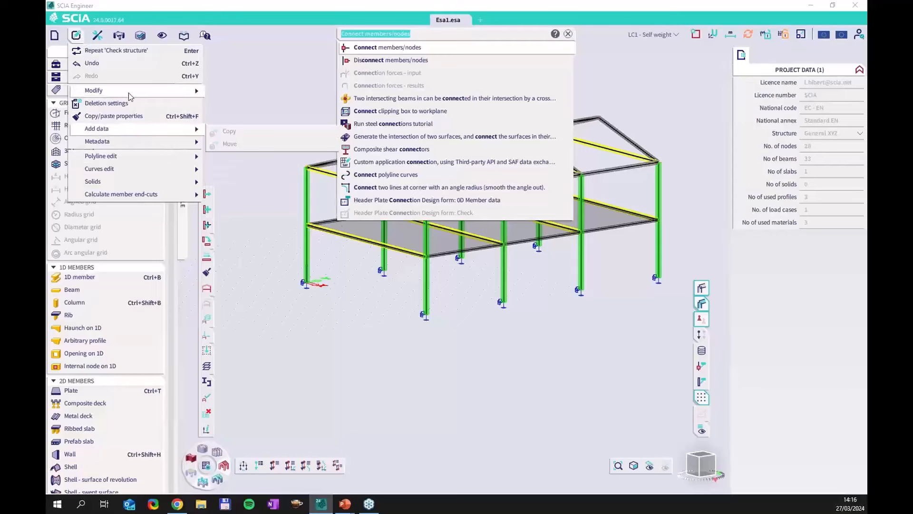
mouse_move(179, 91)
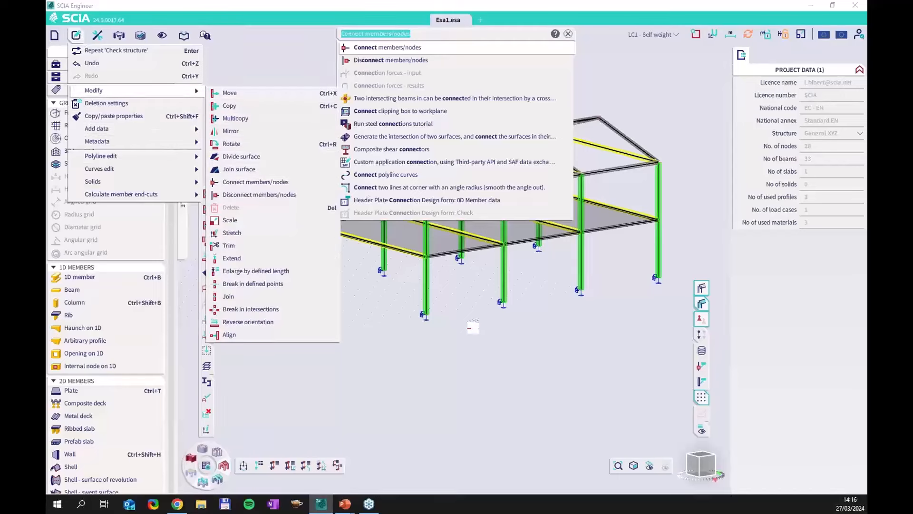
click(263, 186)
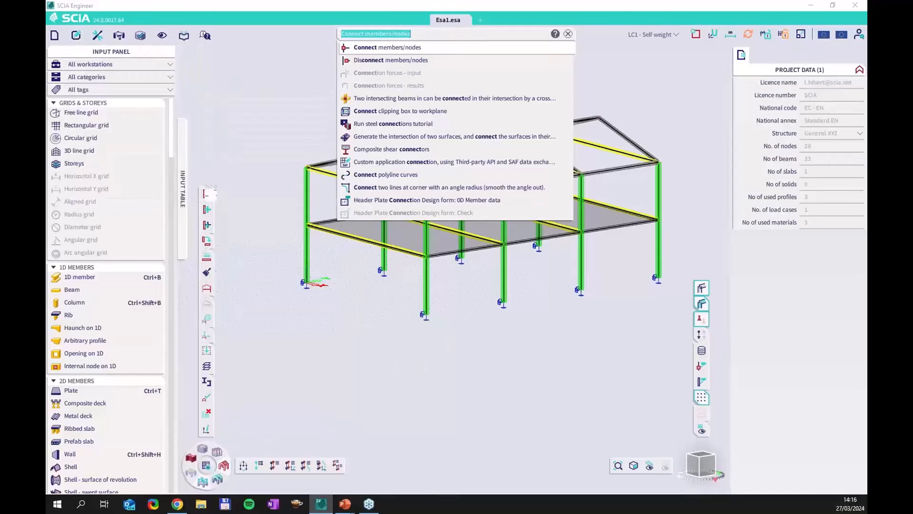
click(274, 306)
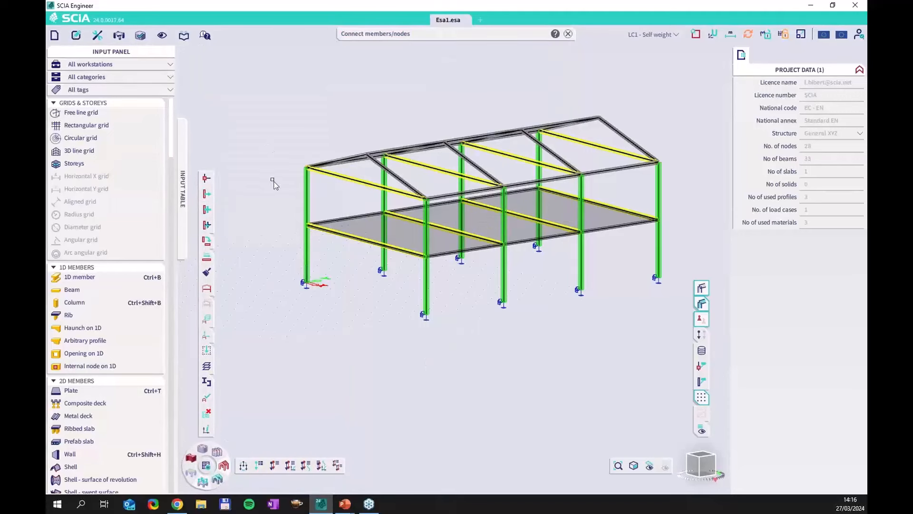
Step: Connect all members and nodes of the hall using the preset connection settings, leaving alignment and the structure check off
click(206, 177)
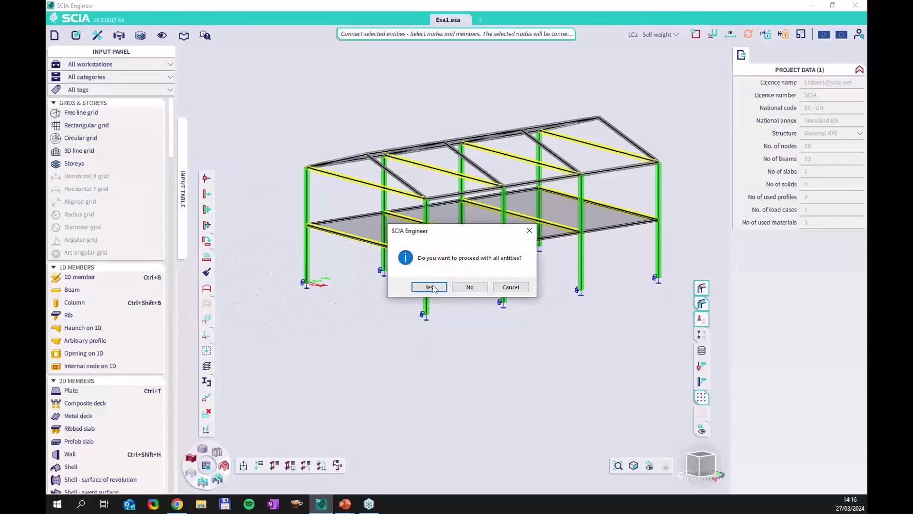
key(Return)
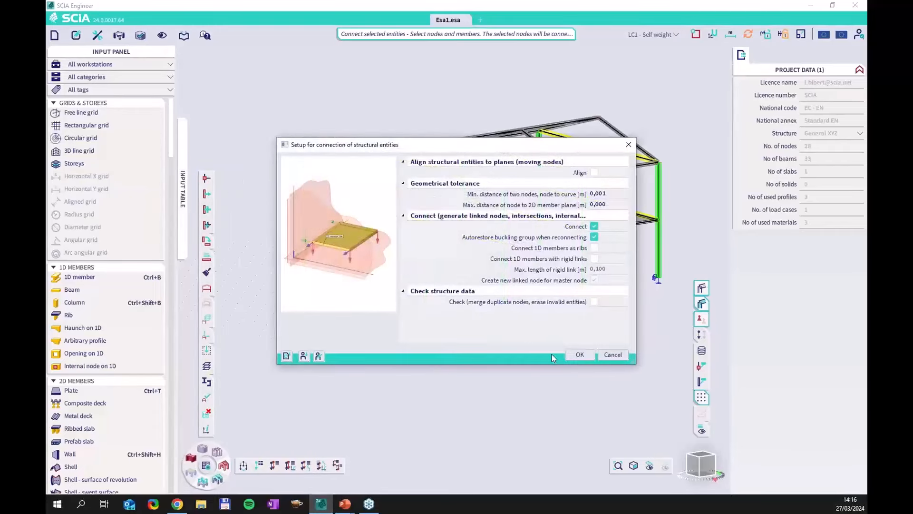
click(590, 357)
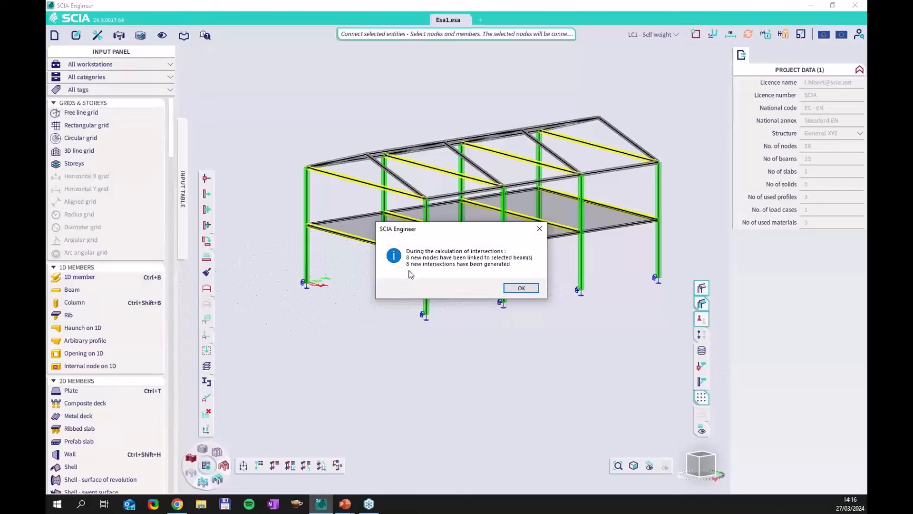
click(521, 288)
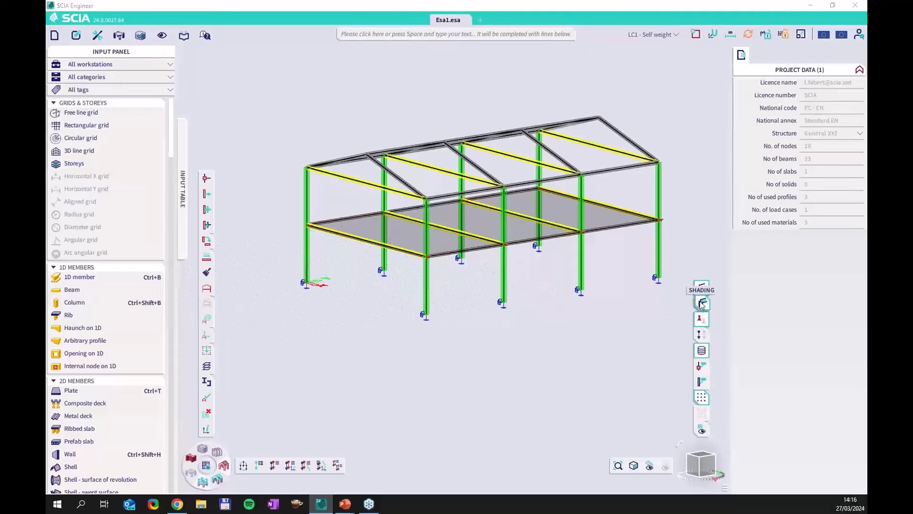
Step: Switch the model to wireframe display and examine the linked-node symbol where the floor meets the corner column
click(703, 319)
scroll(284, 230, up, 3)
scroll(377, 210, up, 5)
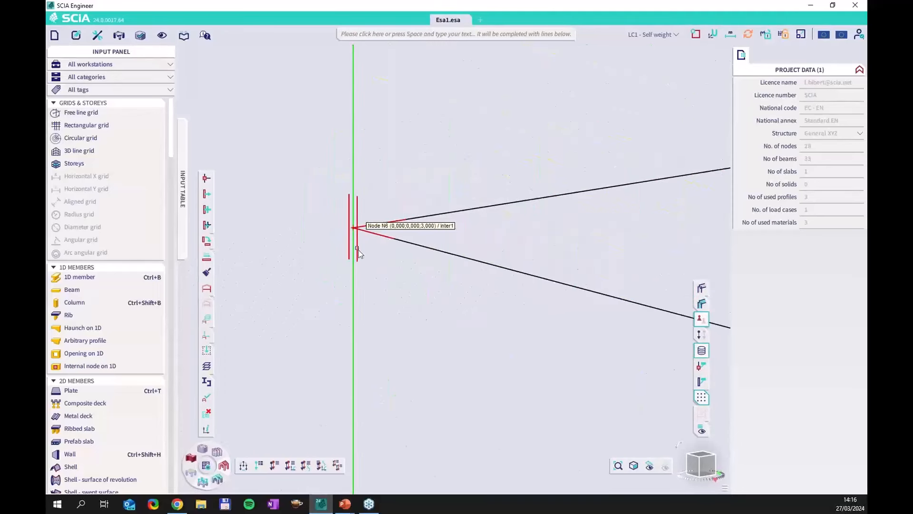
scroll(366, 182, down, 5)
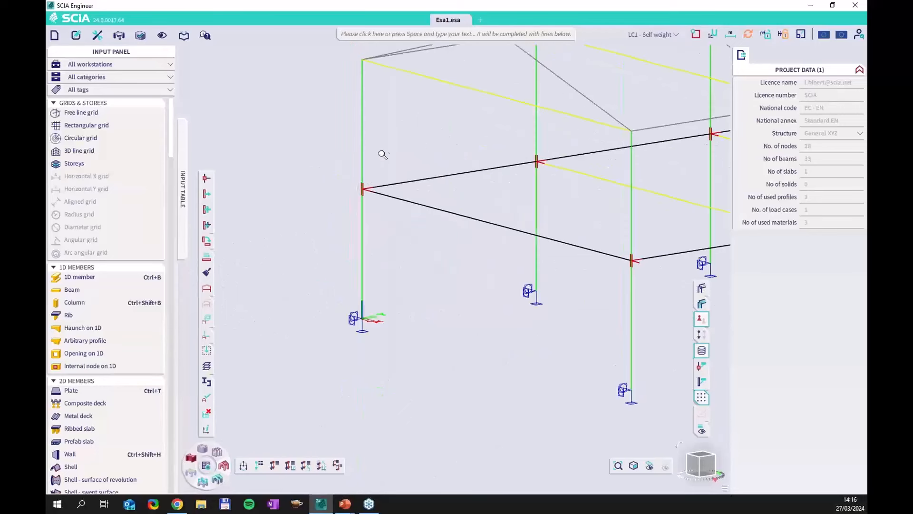
scroll(358, 185, up, 2)
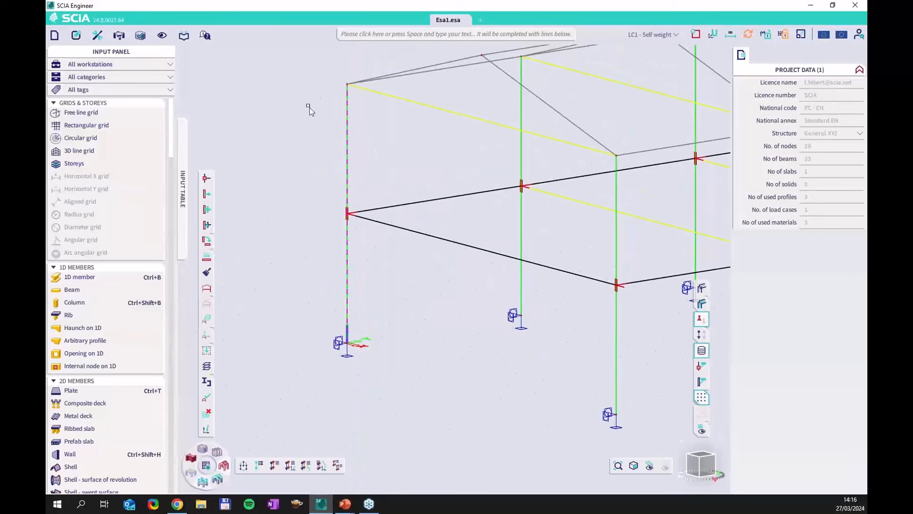
Step: Select the corner column beside the origin and examine how the floor beam and plate connect to it
click(349, 89)
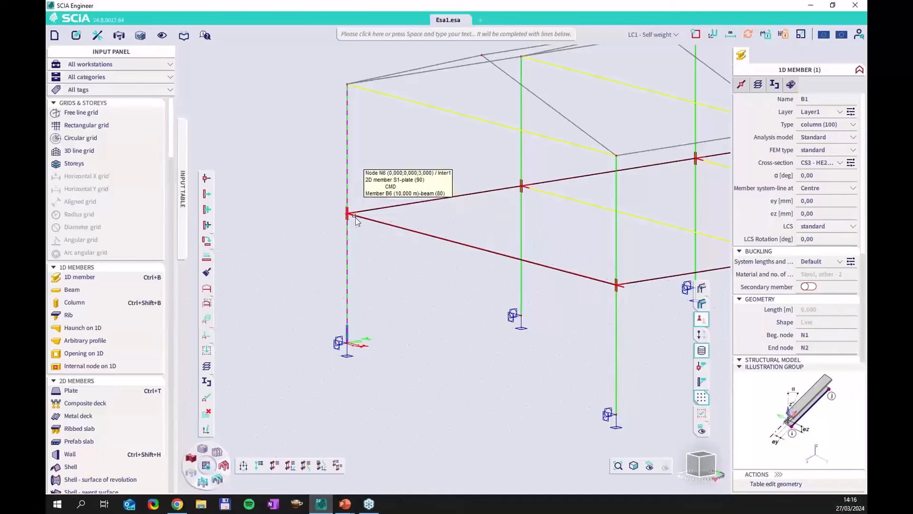
scroll(348, 213, up, 5)
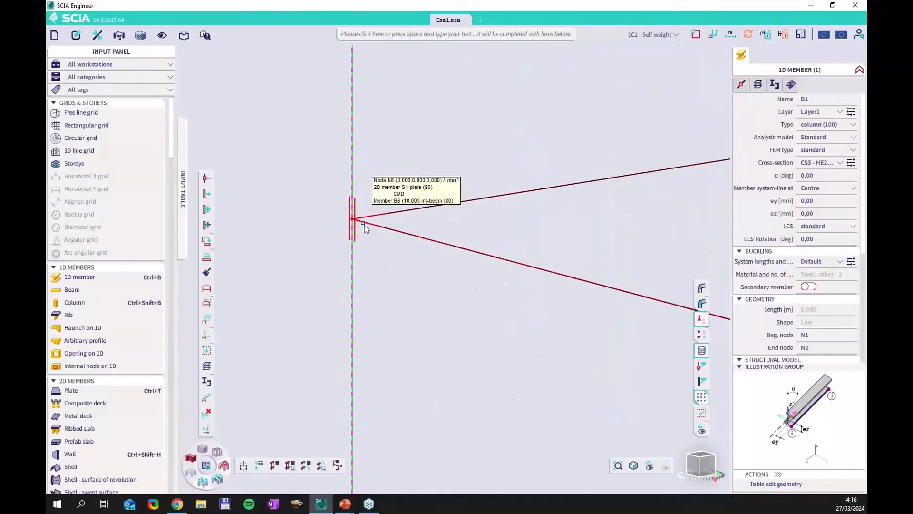
scroll(431, 177, down, 5)
scroll(402, 202, up, 5)
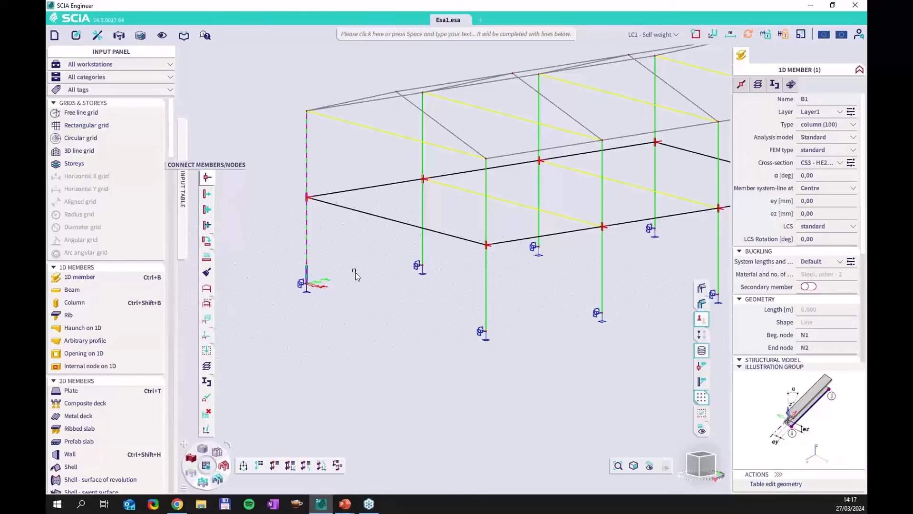
scroll(354, 272, down, 2)
middle_drag(413, 276, 384, 274)
click(213, 180)
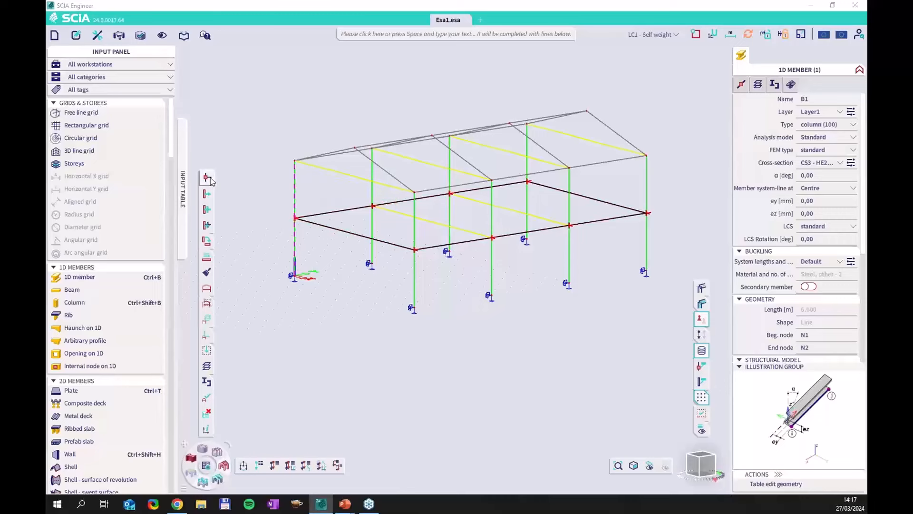
Step: Add two internal edges to the floor plate, running node to node along the two intermediate floor beams
scroll(479, 219, up, 2)
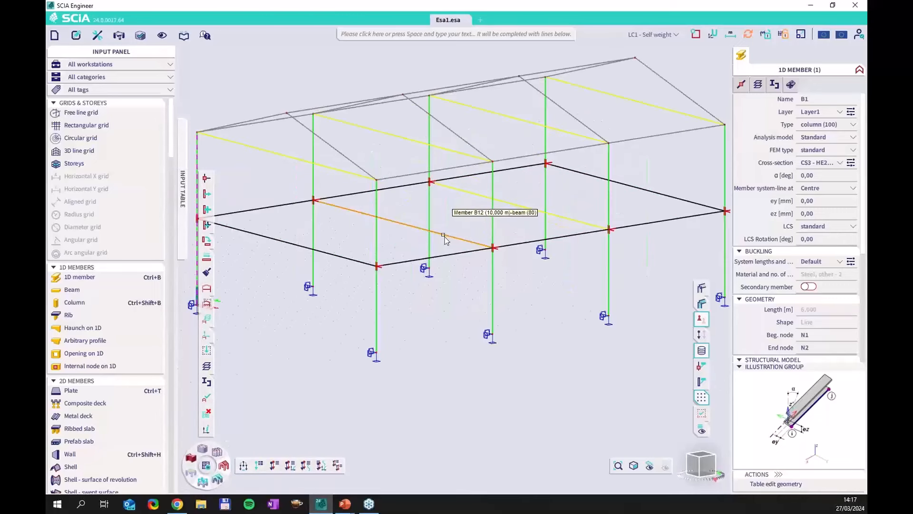
click(301, 242)
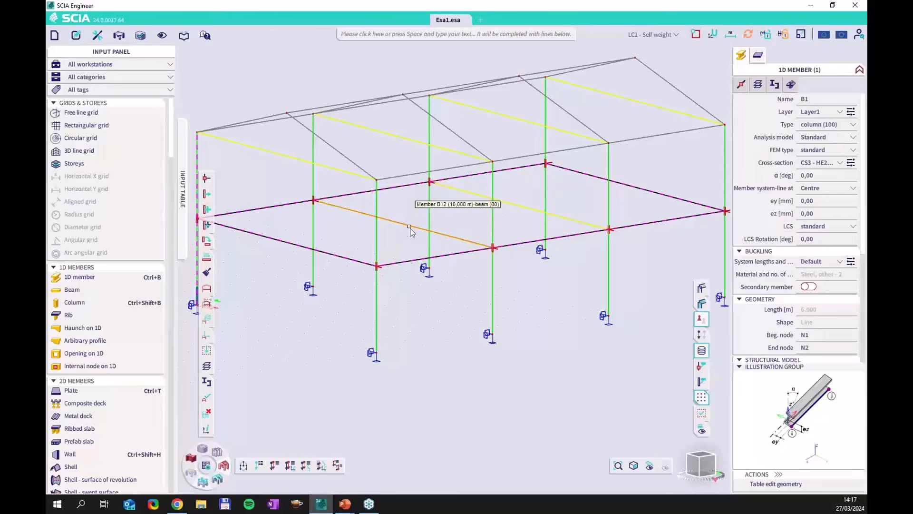
ctrl+right_drag(413, 274, 433, 266)
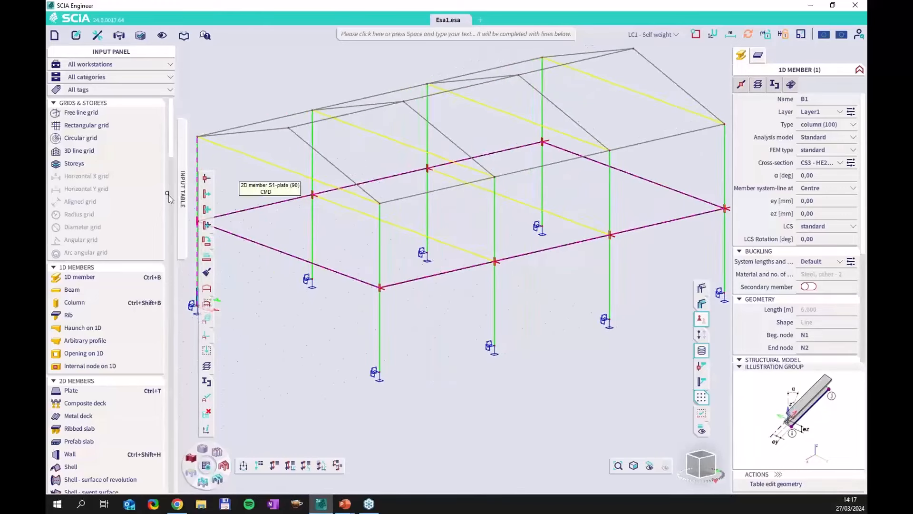
scroll(98, 196, down, 1)
scroll(99, 200, down, 4)
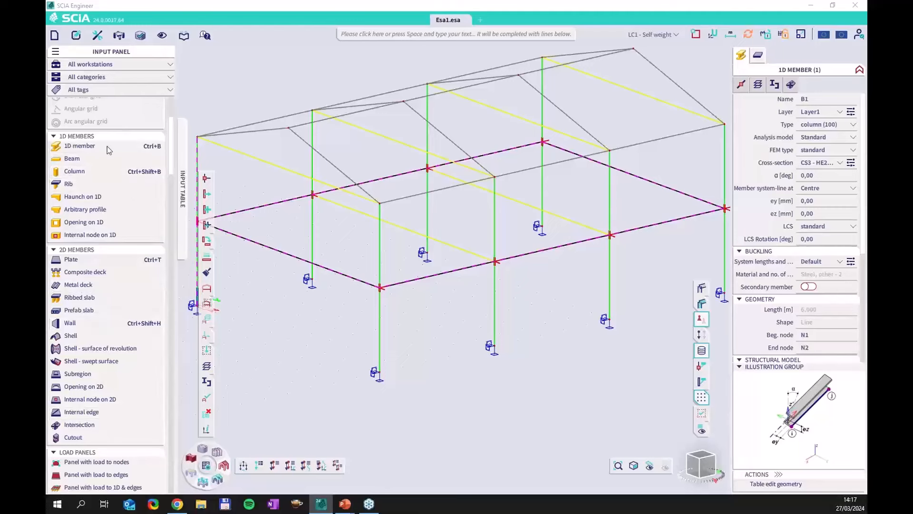
scroll(100, 201, down, 5)
scroll(100, 201, down, 10)
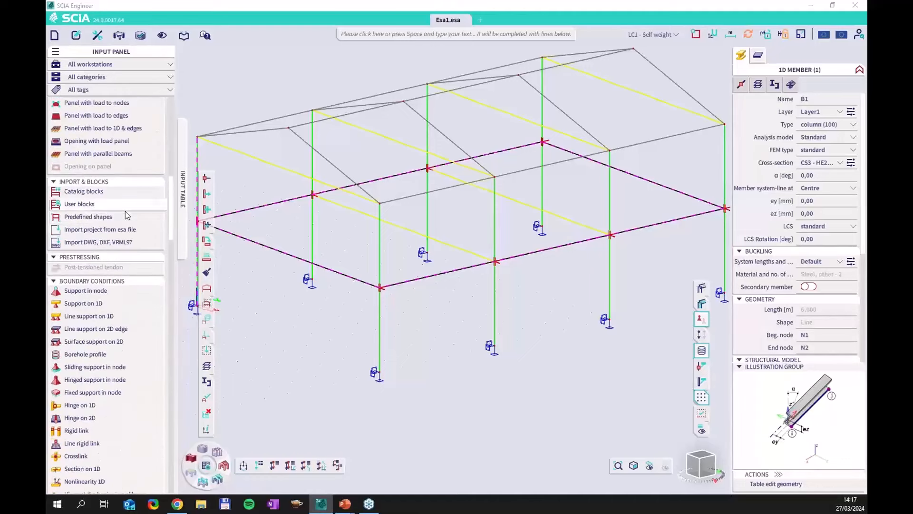
scroll(126, 215, down, 10)
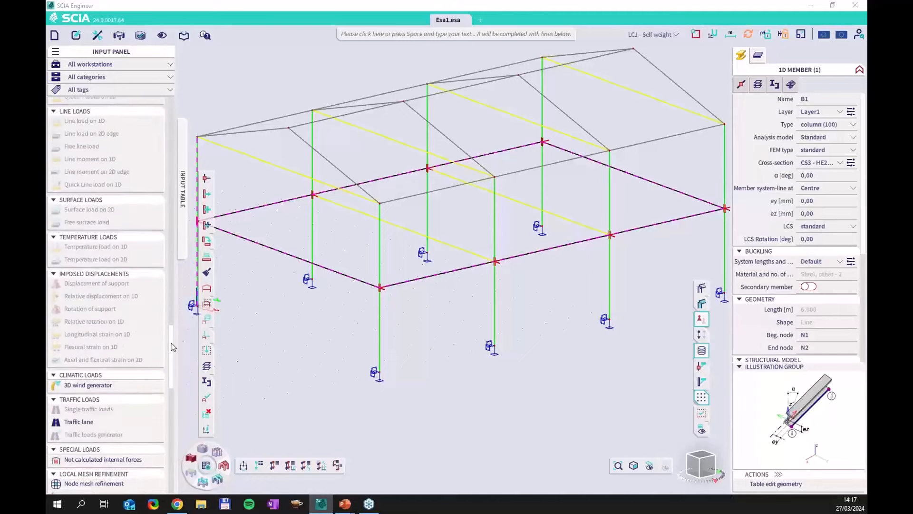
drag(176, 352, 184, 148)
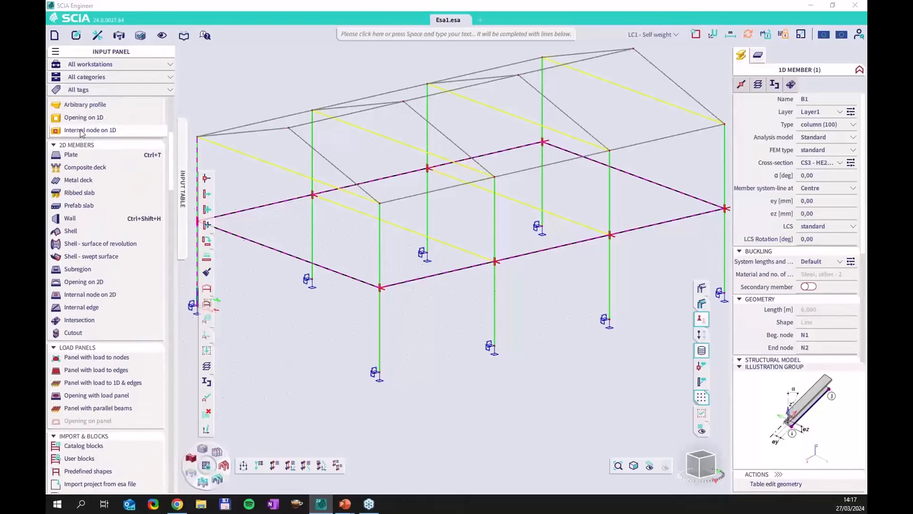
click(88, 312)
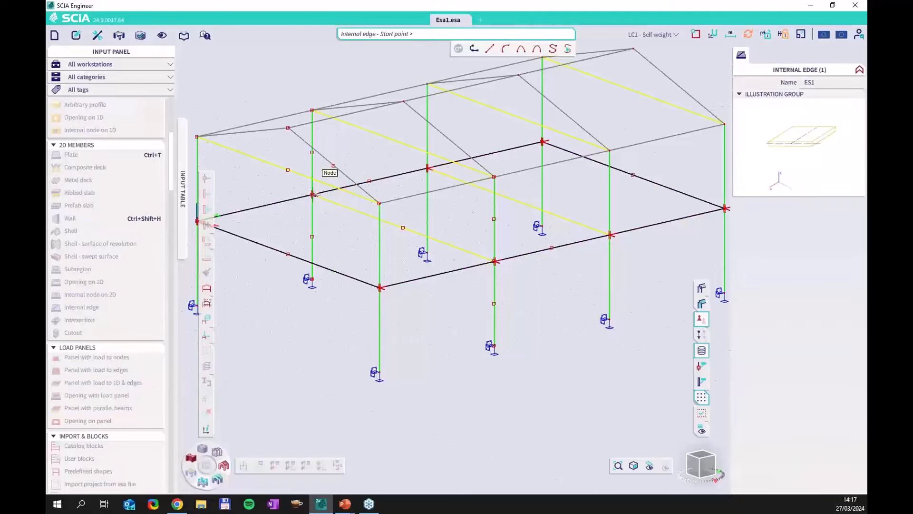
click(313, 194)
click(496, 261)
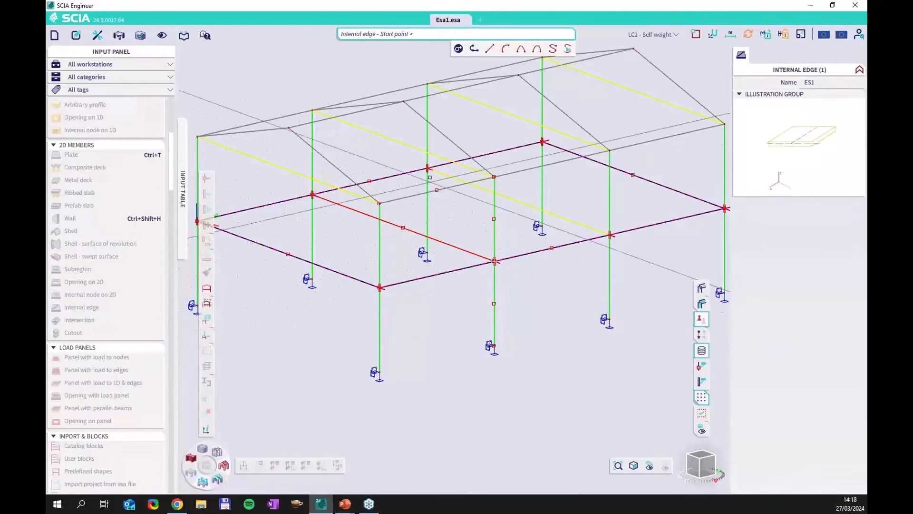
click(428, 168)
click(609, 234)
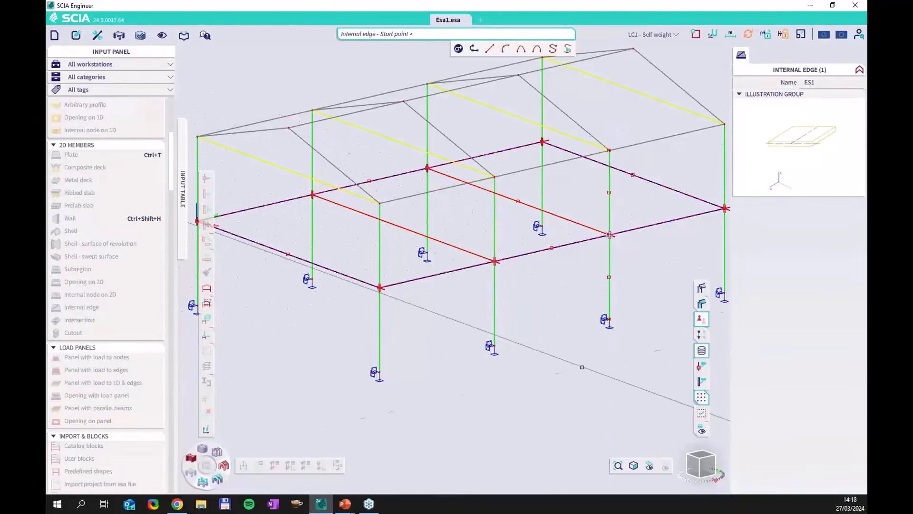
key(Escape)
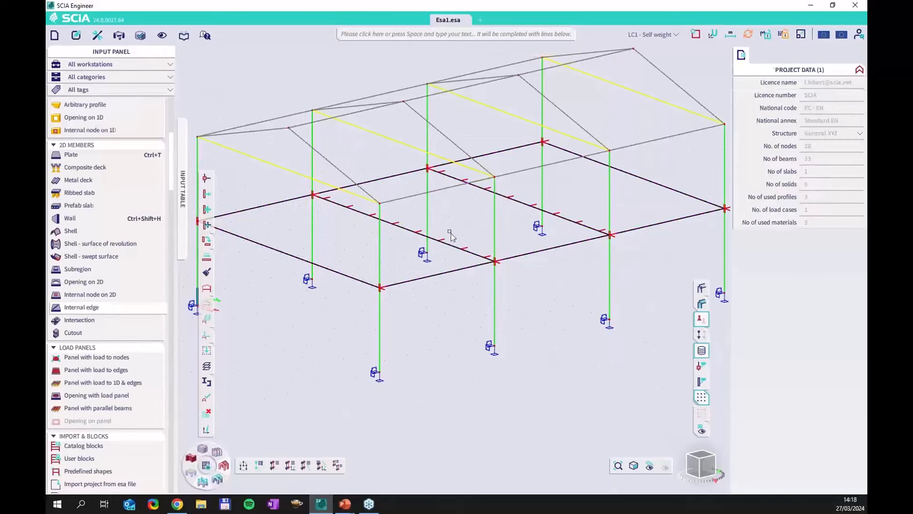
scroll(448, 246, up, 4)
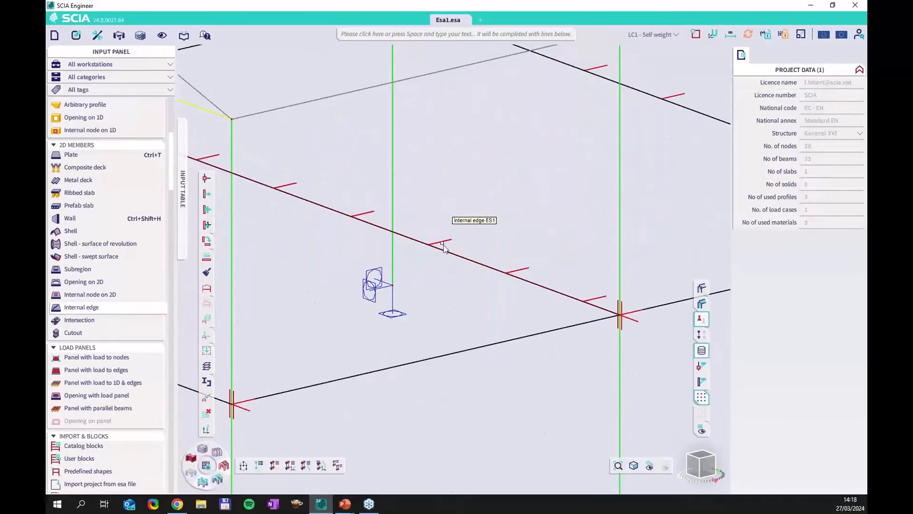
scroll(456, 235, down, 5)
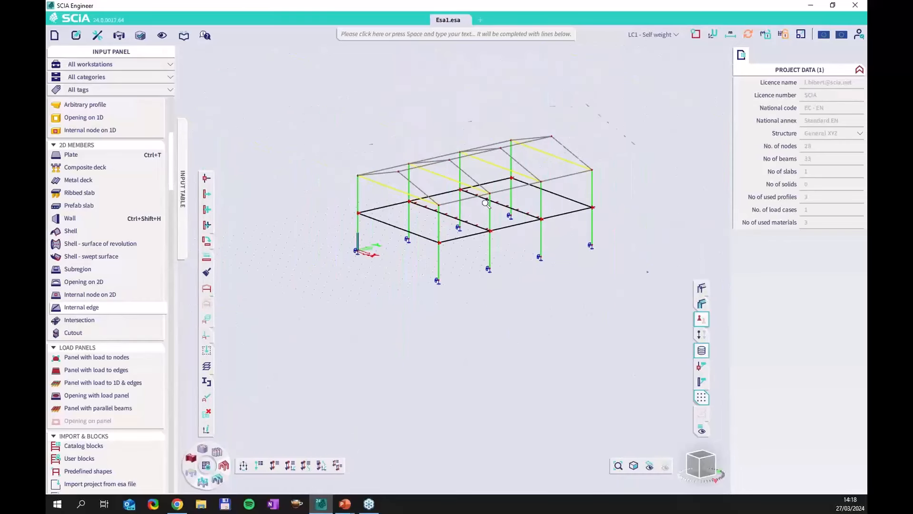
scroll(488, 220, up, 2)
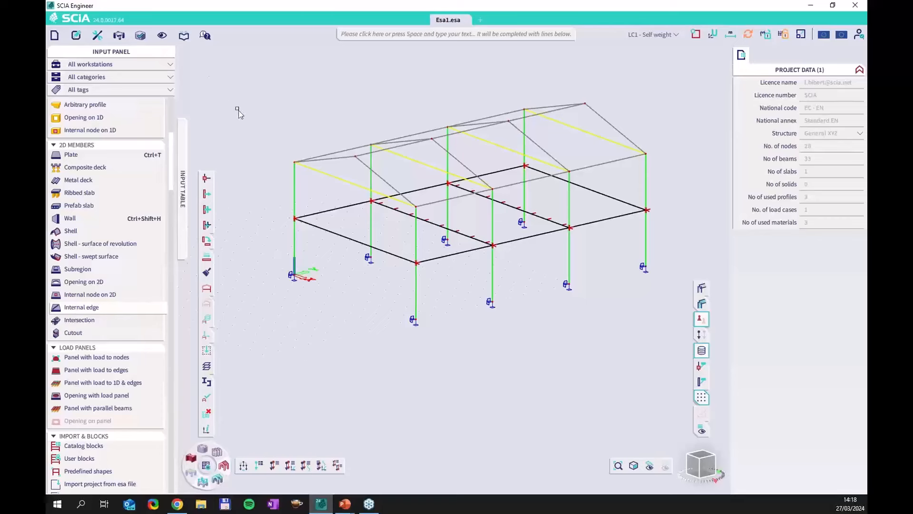
Step: Load the user configuration Template_Transition_from_old_UI.config from the ConfigurationTemplates folder and restart the application without saving the project
click(162, 35)
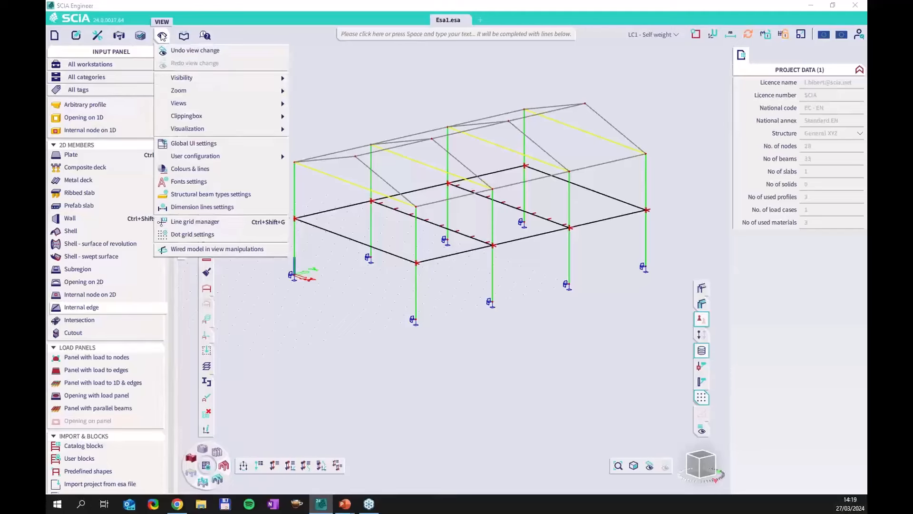
mouse_move(193, 157)
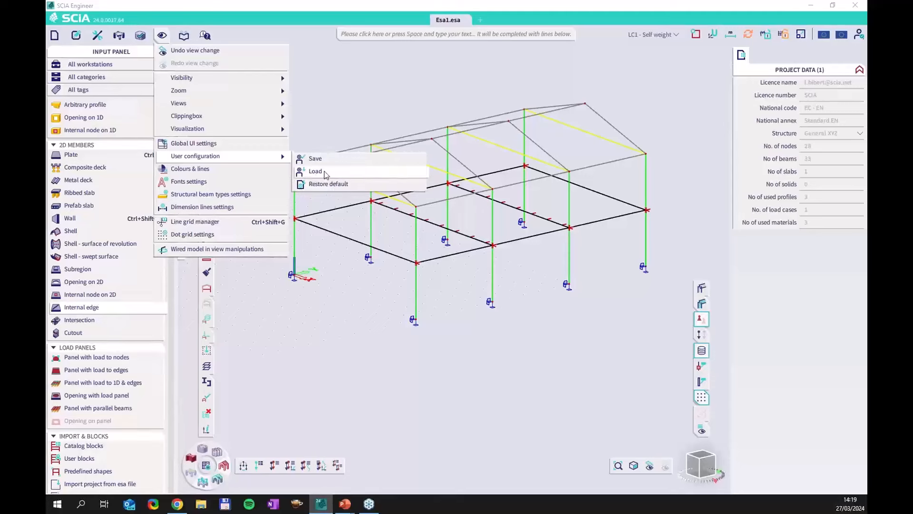
click(316, 172)
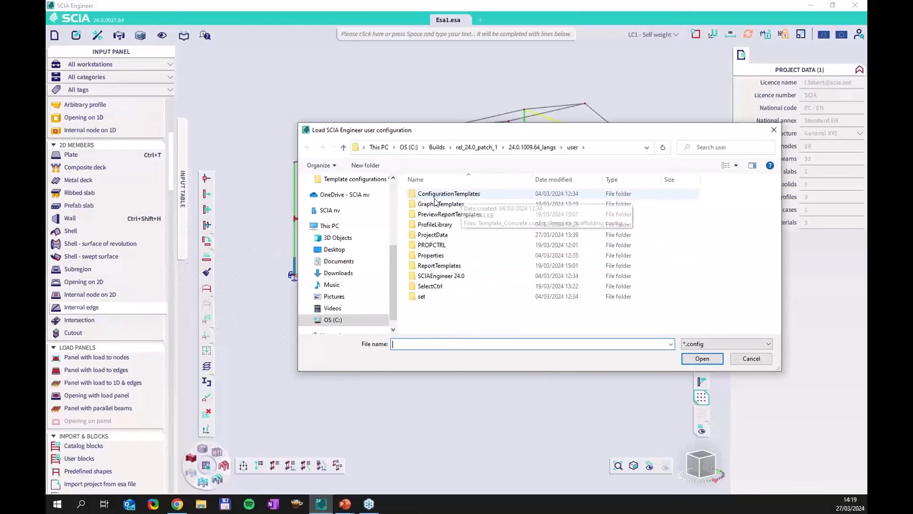
double_click(452, 195)
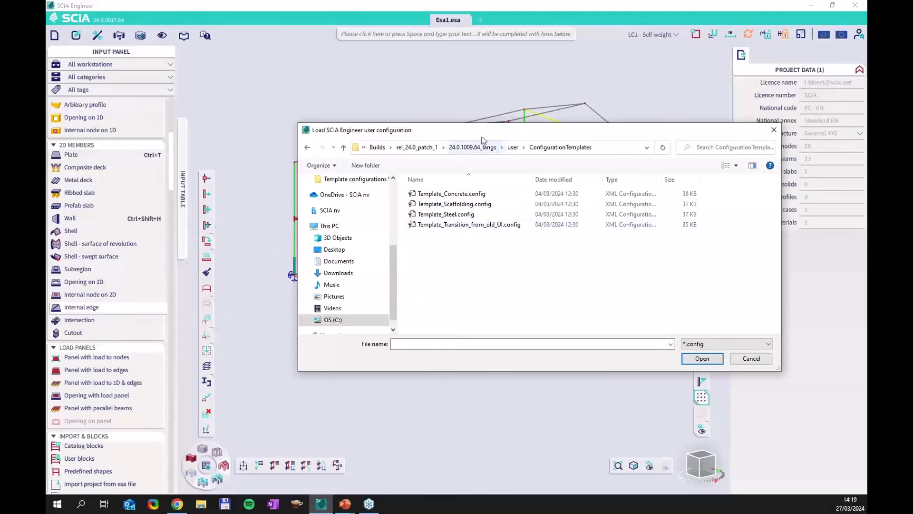
drag(476, 131, 429, 119)
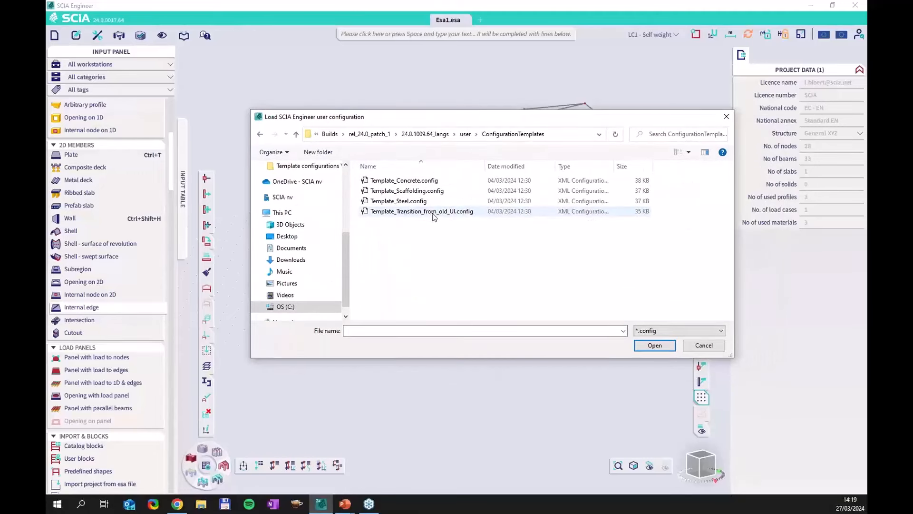
click(433, 215)
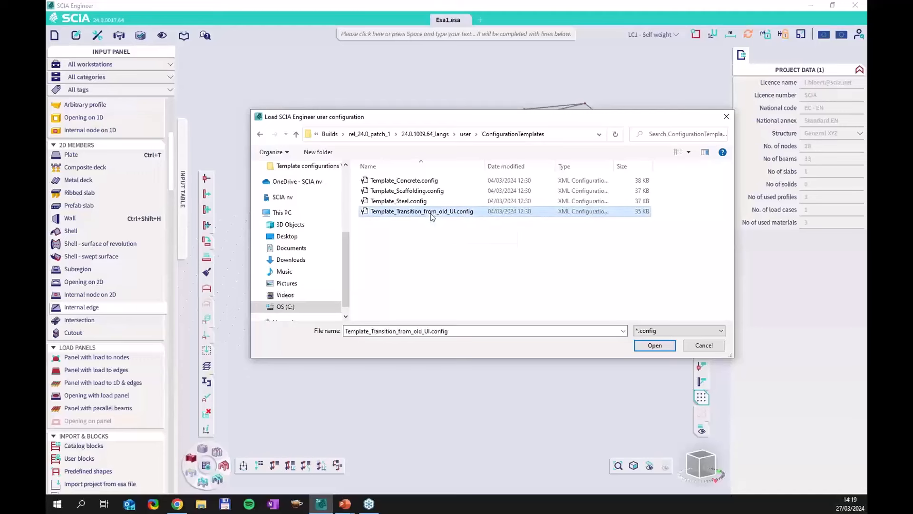
click(655, 346)
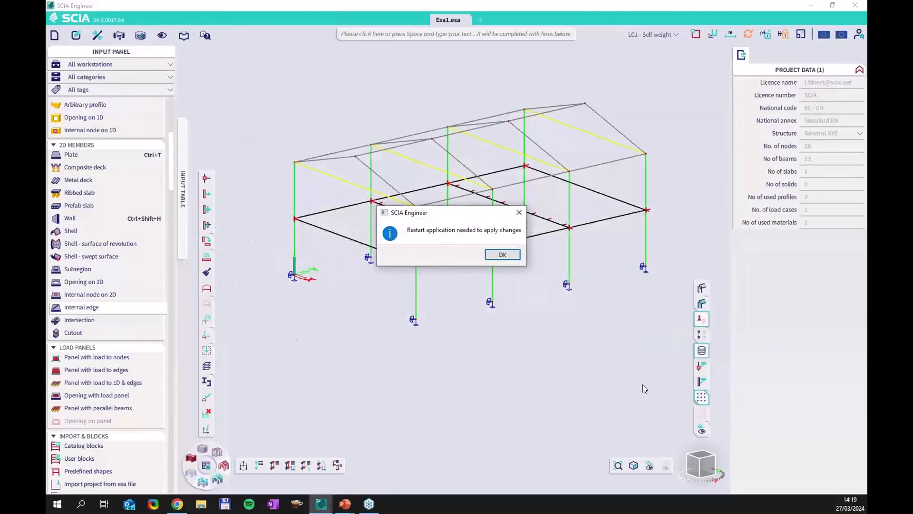
click(502, 255)
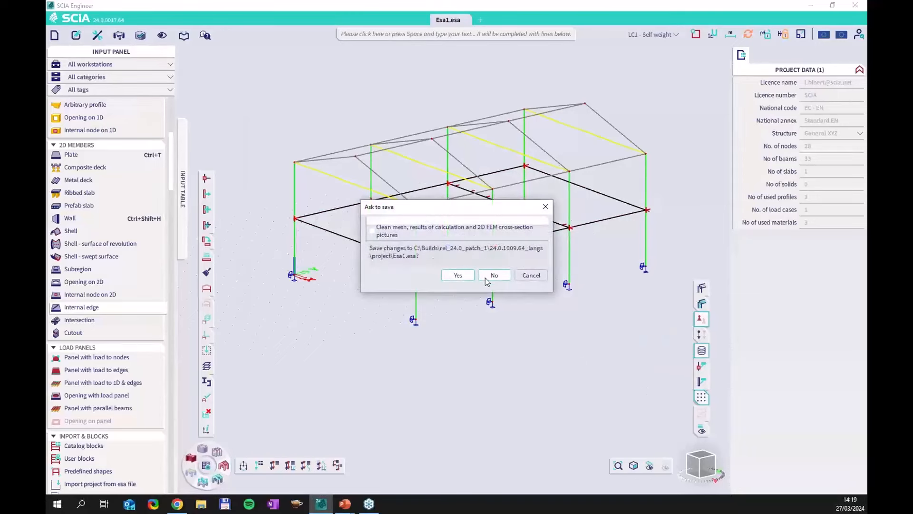
click(487, 278)
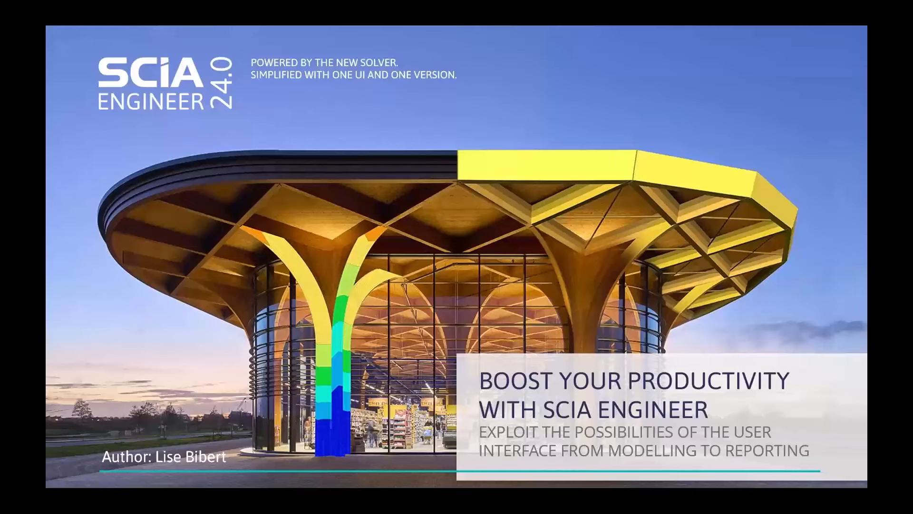
Step: Switch to the browser and review the user configuration templates section on the SCIA Engineer downloads page
drag(478, 0, 477, 0)
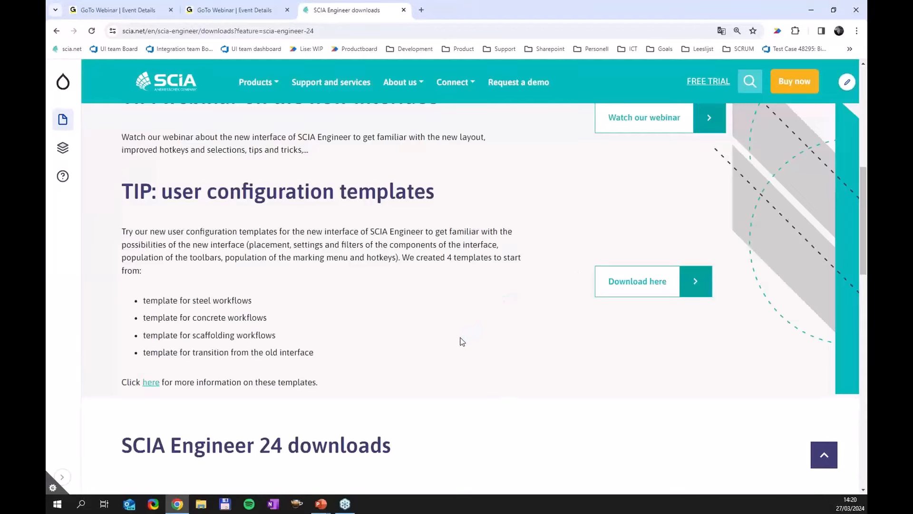
scroll(461, 342, up, 1)
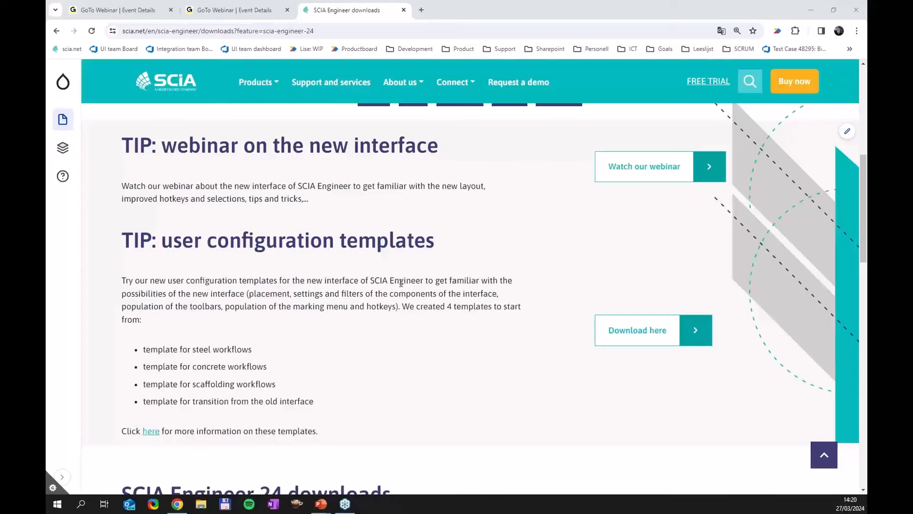
scroll(482, 300, up, 8)
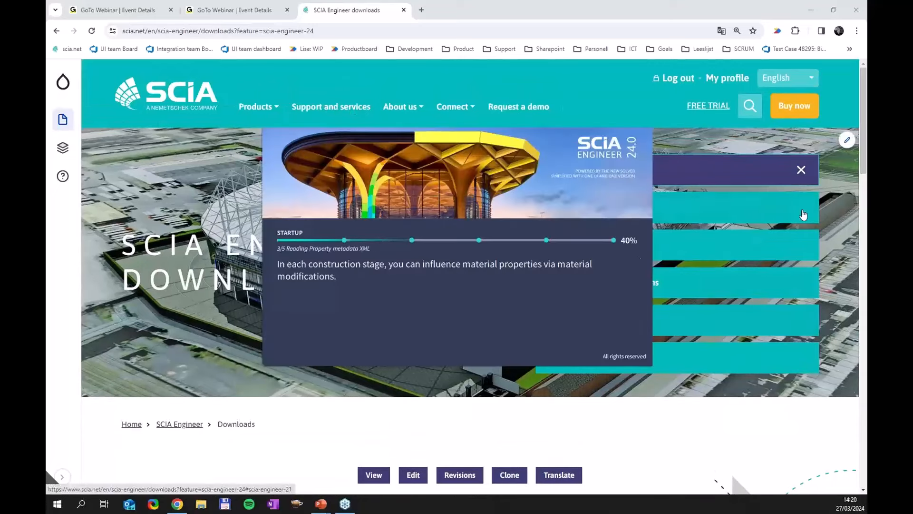
click(656, 174)
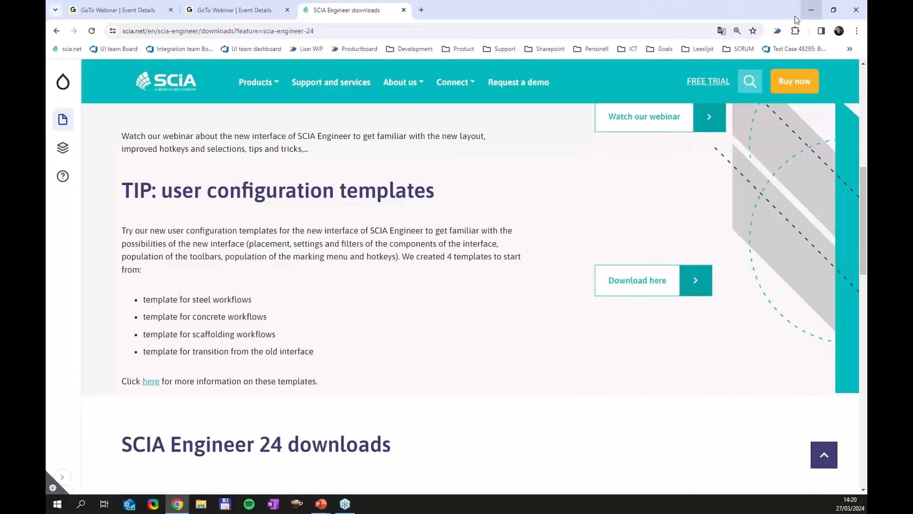
click(812, 11)
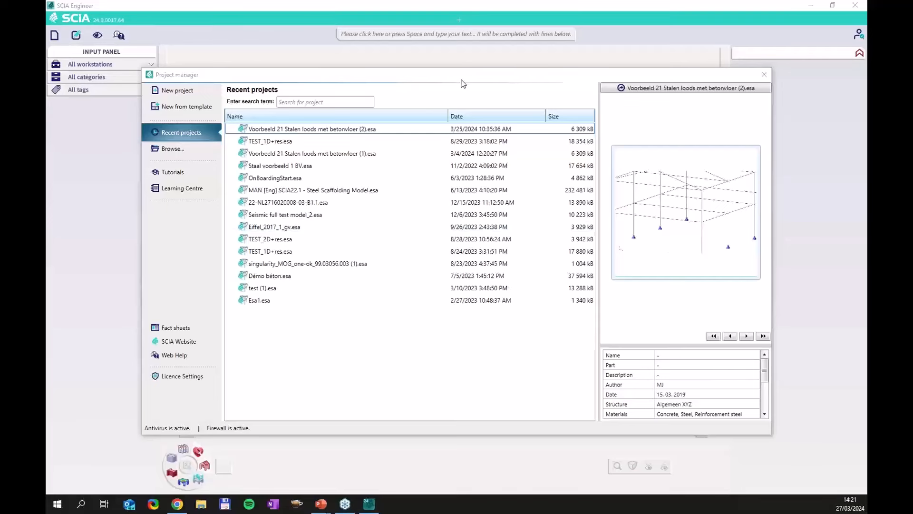
Step: Browse for the existing project file webinar project 2 and open it in SCIA Engineer
drag(460, 83, 481, 75)
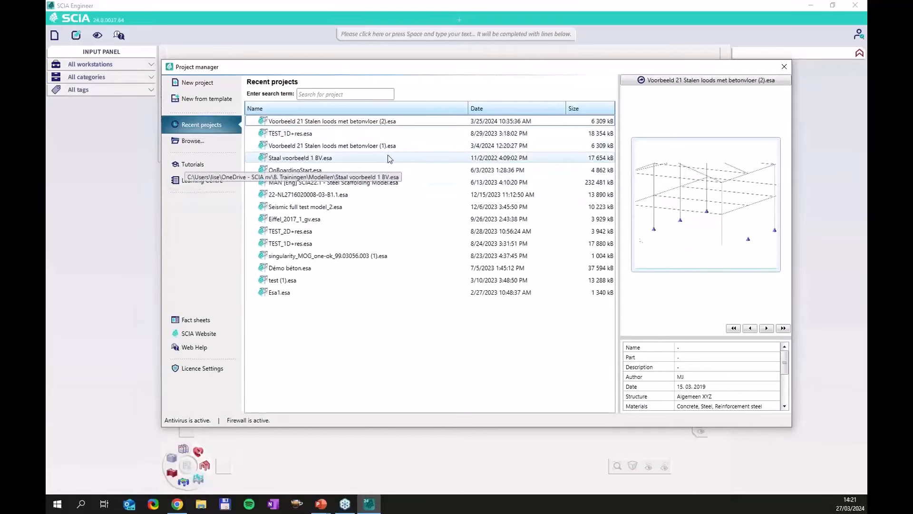
click(188, 141)
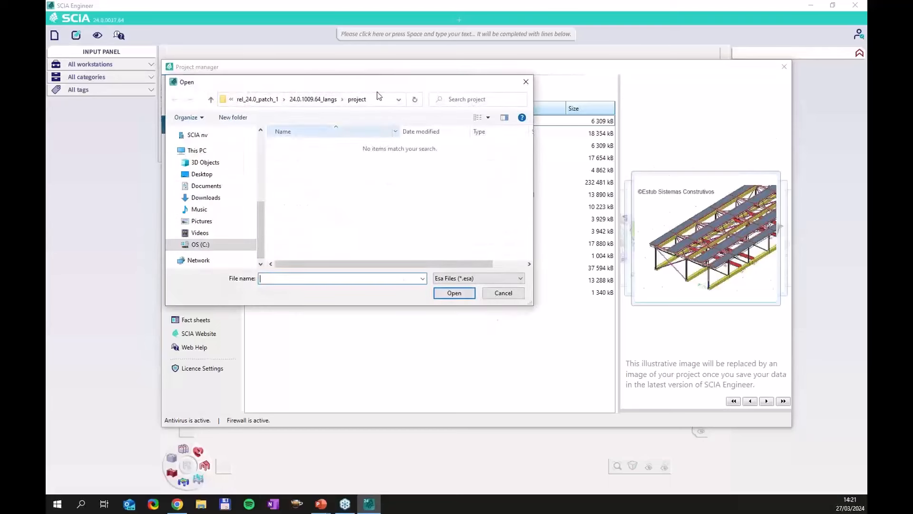
drag(364, 82, 46, 83)
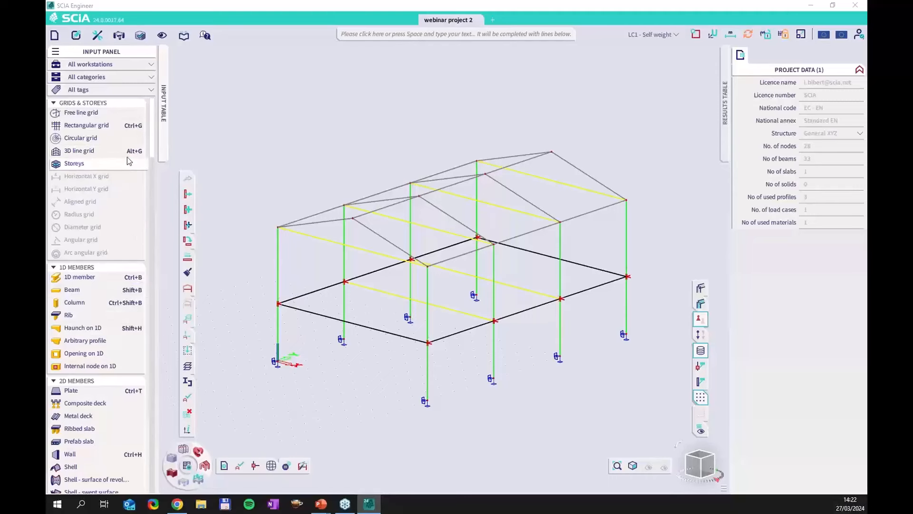
scroll(127, 158, down, 5)
scroll(127, 158, down, 20)
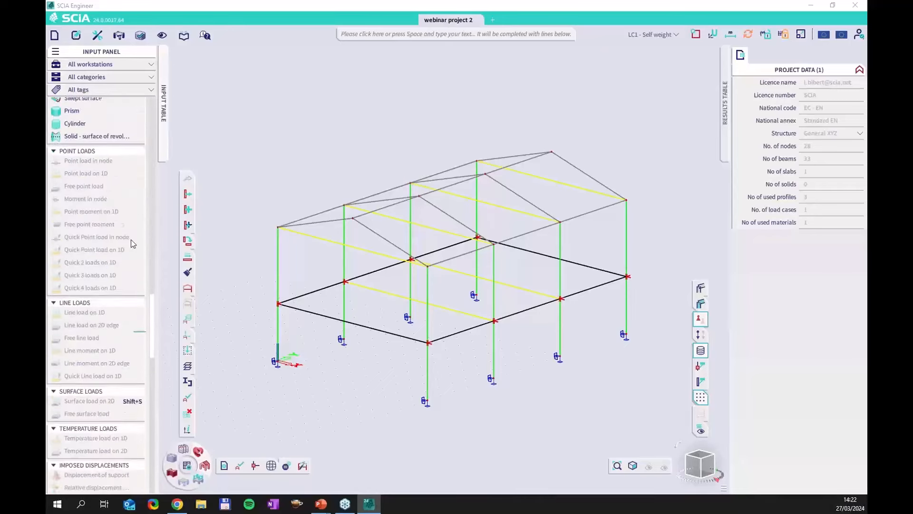
drag(152, 352, 152, 127)
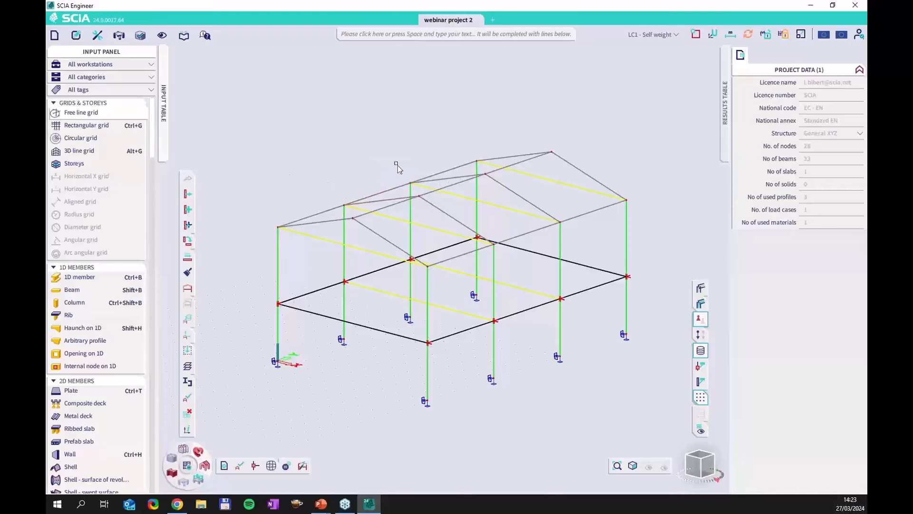
Step: Create a second load group, LG2, with its load set to Variable
click(209, 478)
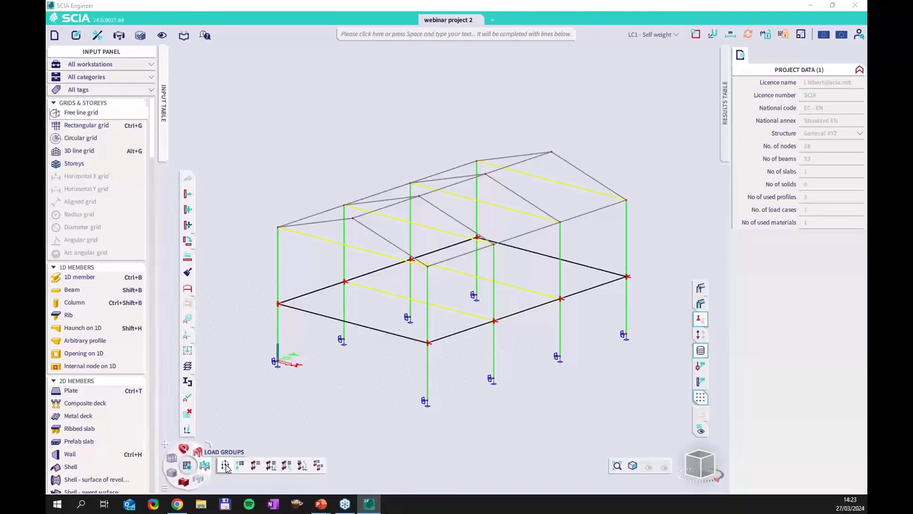
click(224, 465)
click(344, 382)
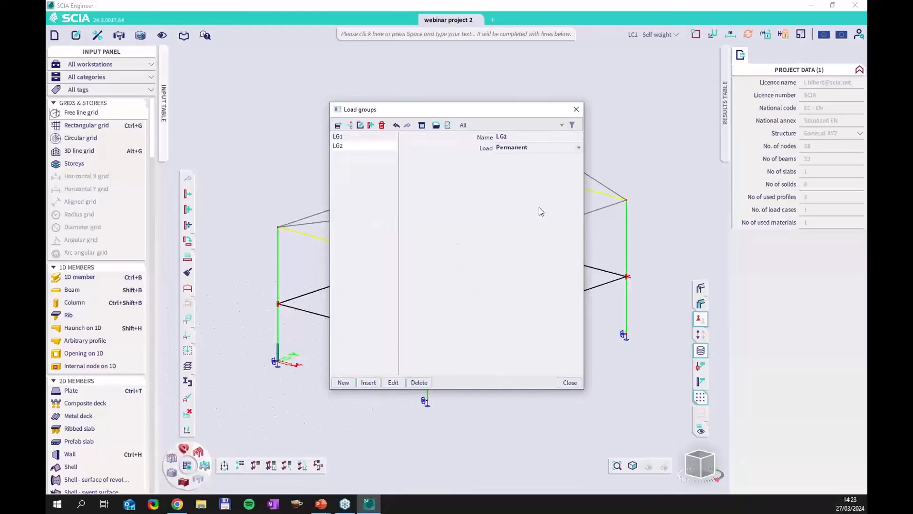
click(532, 147)
click(528, 167)
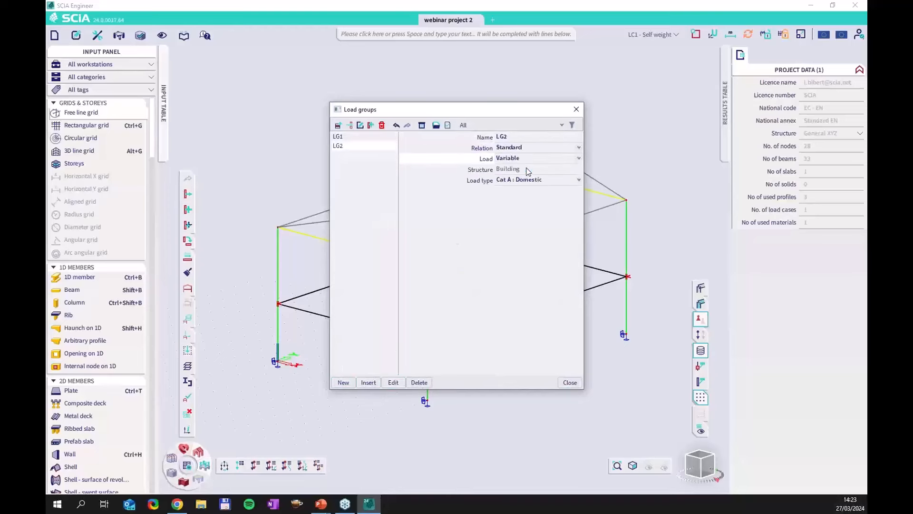
click(569, 383)
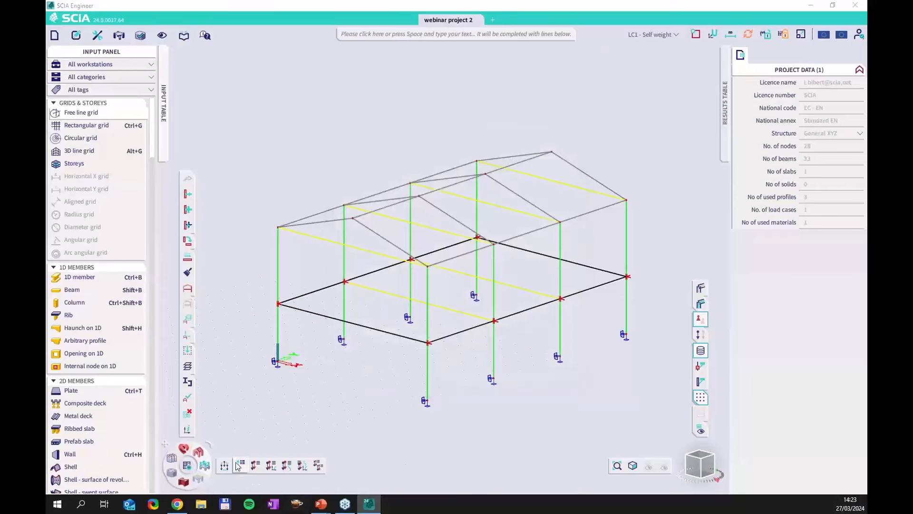
Step: Add two new load cases, LC2 and LC3, and describe LC2 as "Other permanent"
click(239, 465)
click(343, 383)
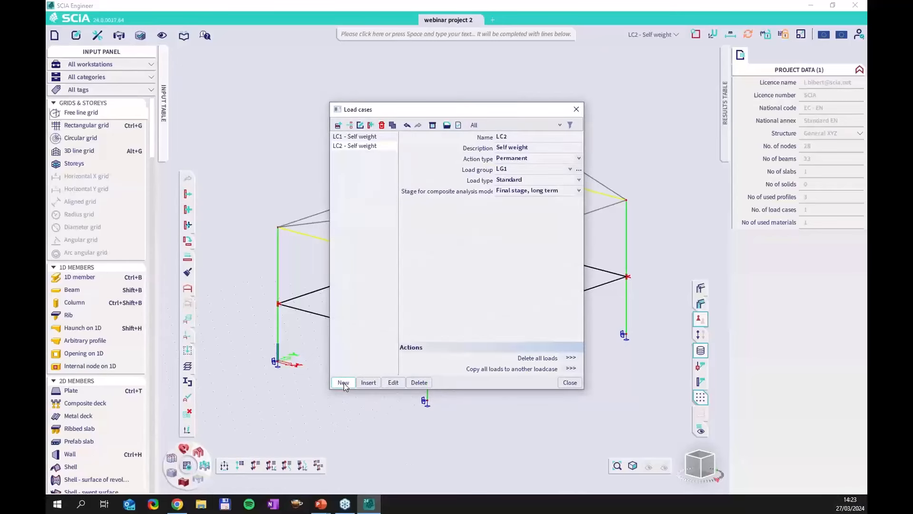
click(343, 383)
click(533, 158)
click(536, 147)
text(Other permanent)
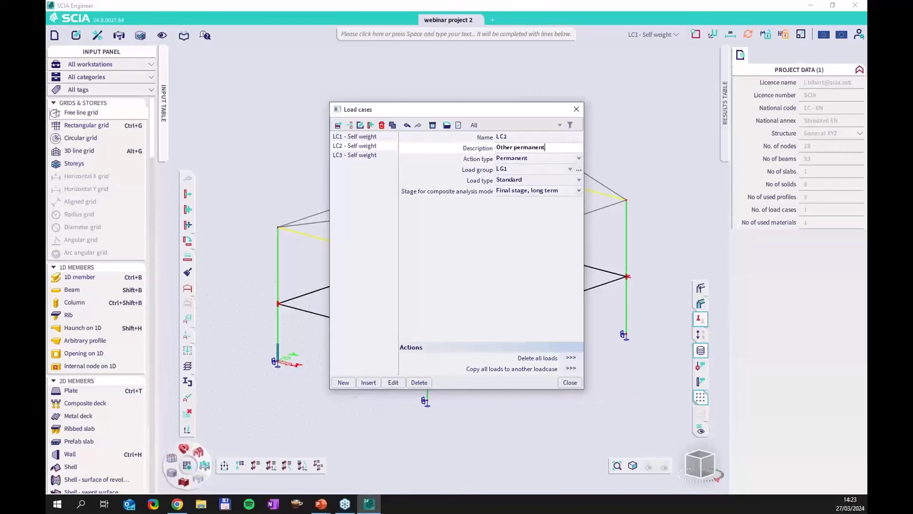
Step: Set load case LC3 to the action type Variable and describe it as "Variable"
click(362, 155)
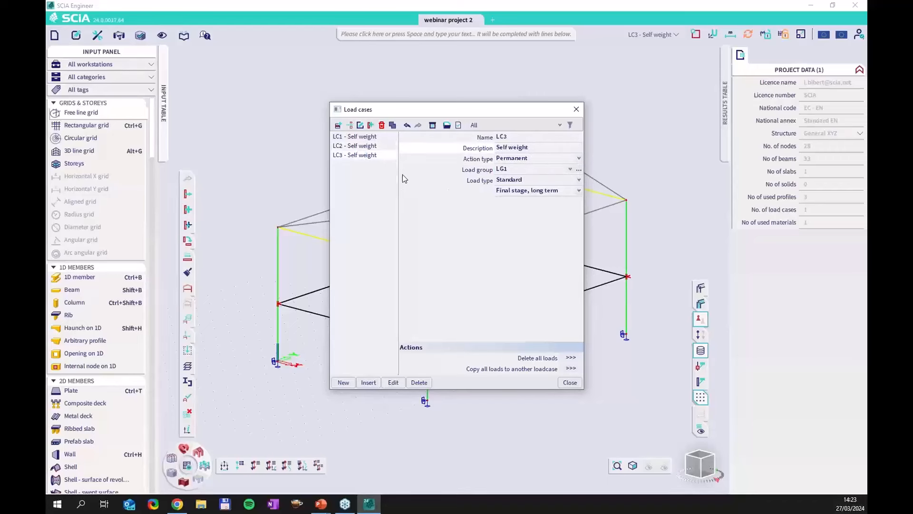
click(532, 160)
click(530, 170)
click(531, 159)
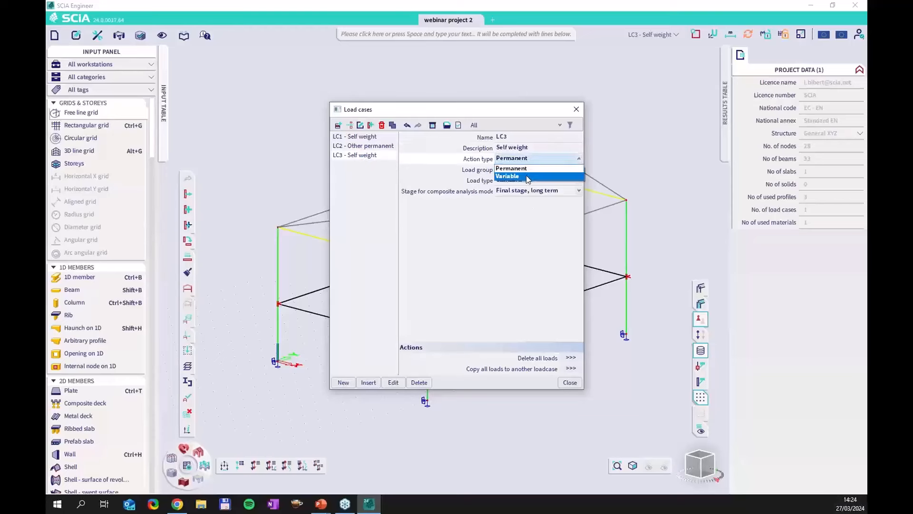
click(526, 176)
click(533, 148)
text(Variable)
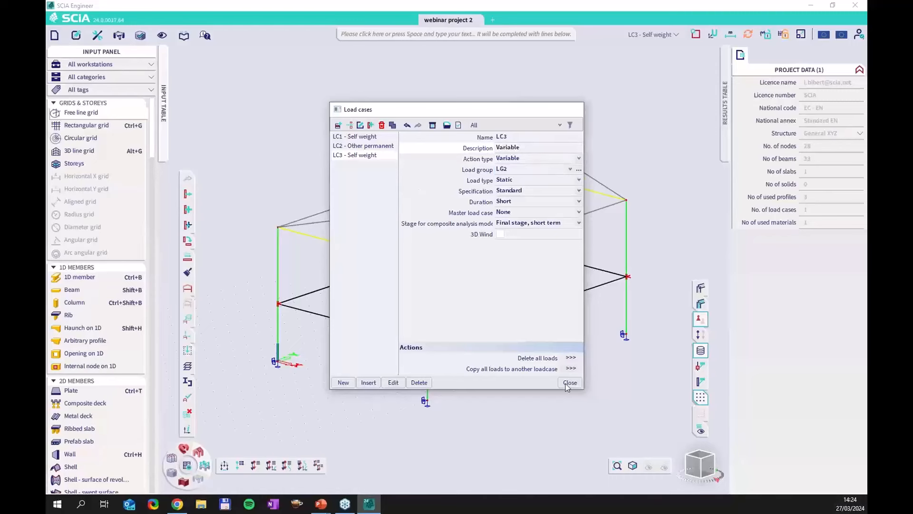
click(570, 383)
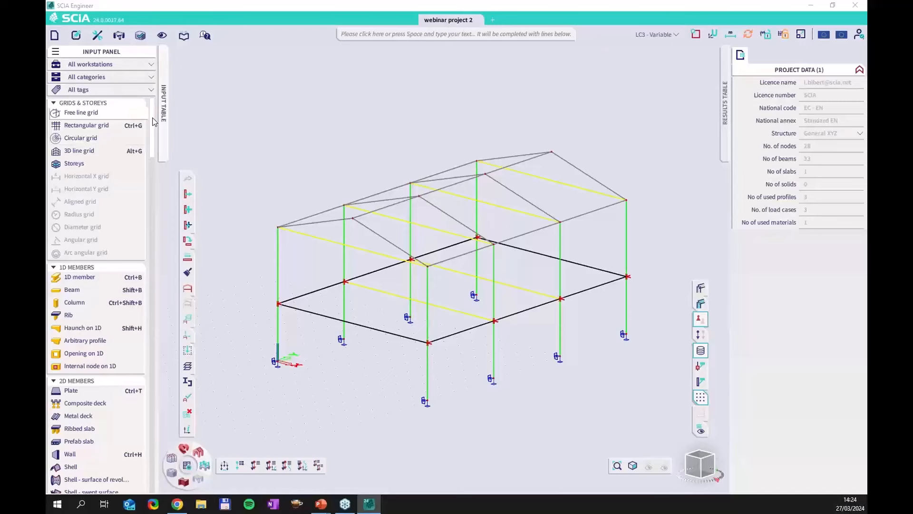
Step: Examine the load commands available for the variable load case and the list of defined load cases
drag(153, 120, 158, 190)
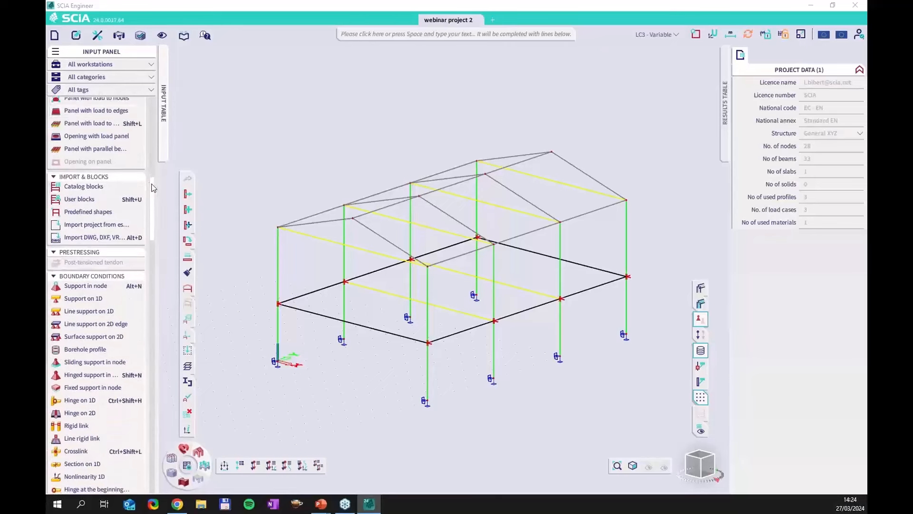
drag(152, 188, 163, 309)
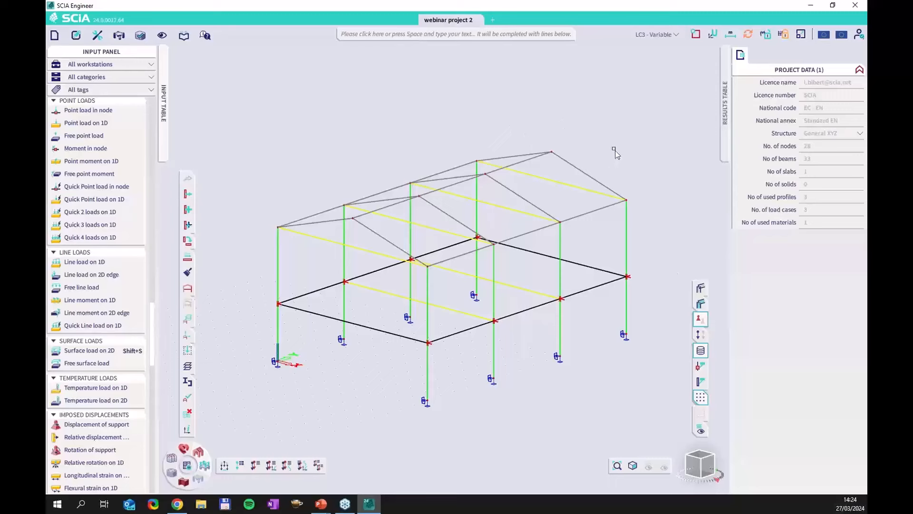
click(647, 35)
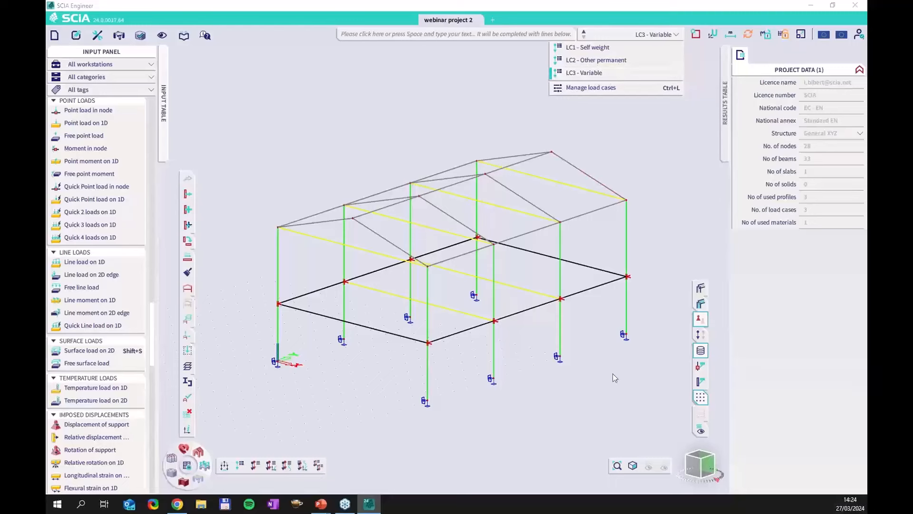
mouse_move(704, 338)
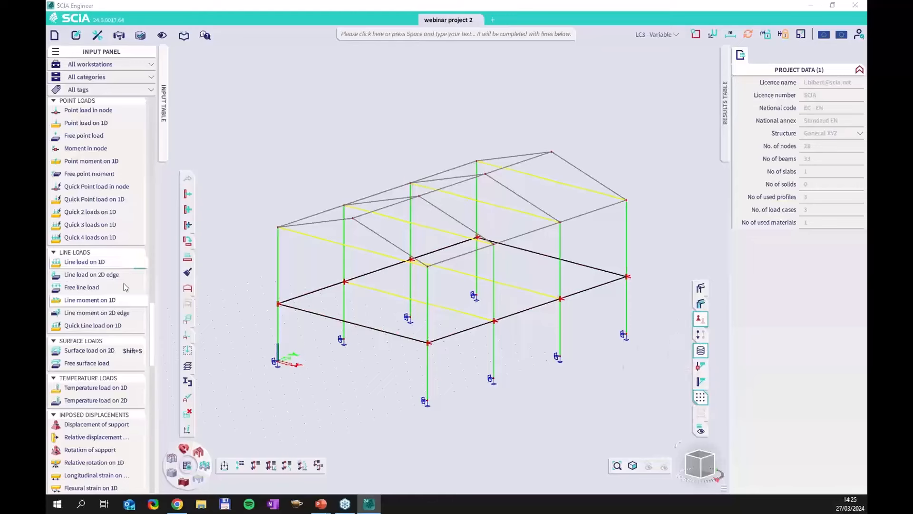
scroll(93, 305, down, 6)
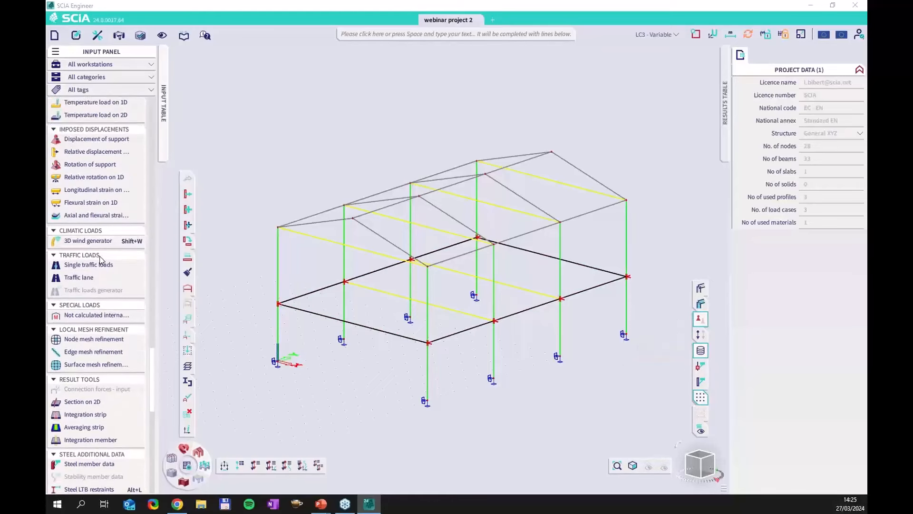
scroll(103, 257, up, 3)
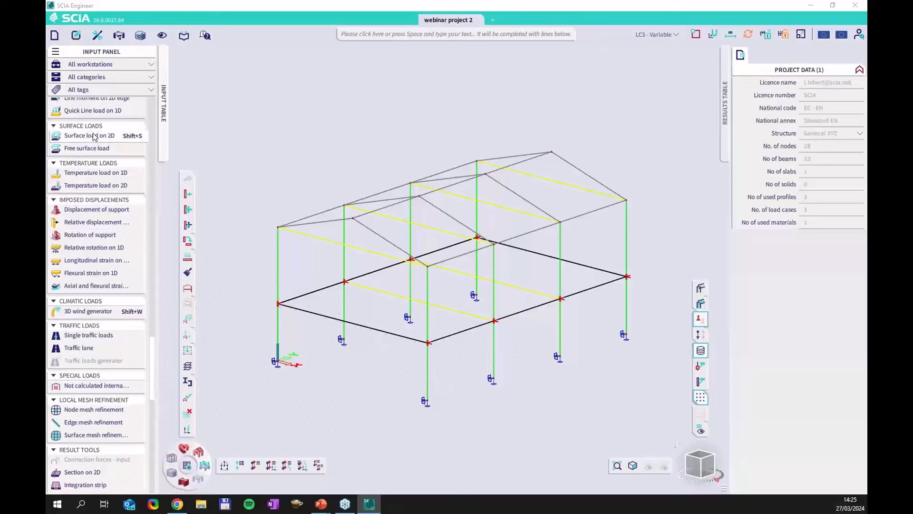
Step: Apply a surface load of -2.00 kN/m² in Z to the floor plate in load case LC3
click(94, 138)
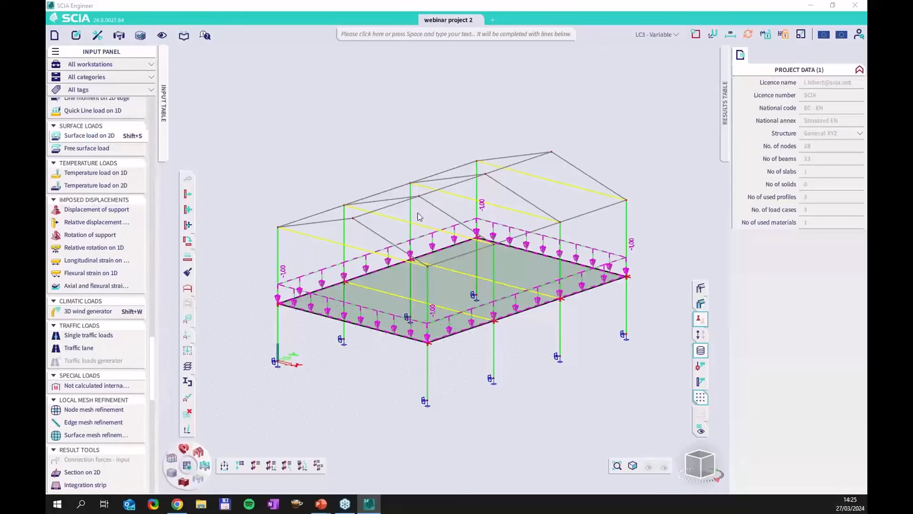
click(465, 340)
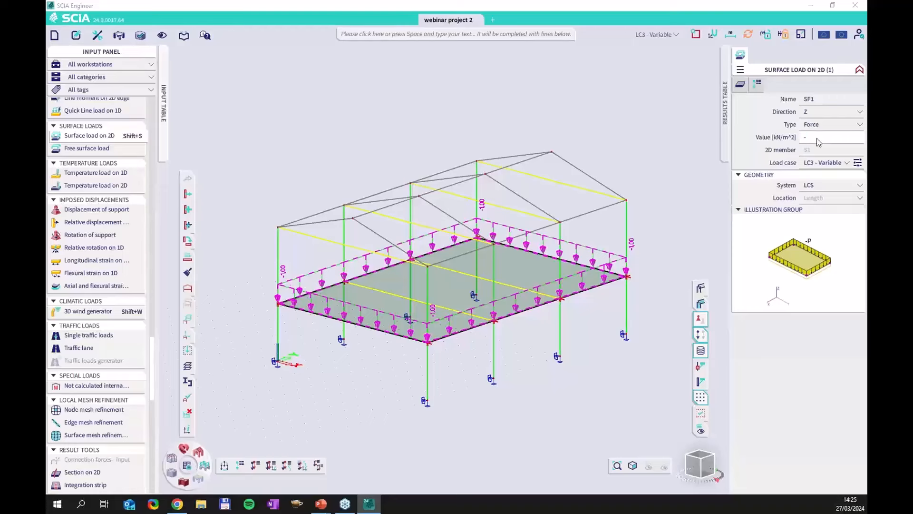
key(Return)
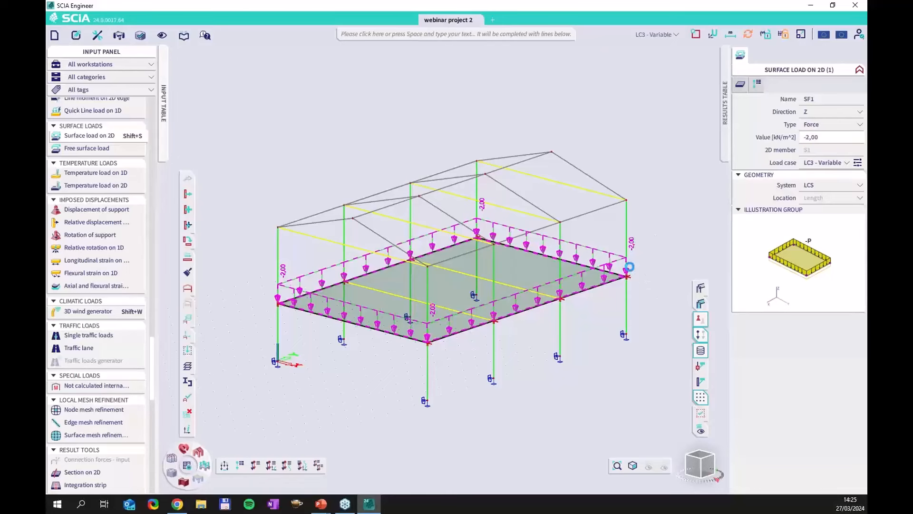
key(Escape)
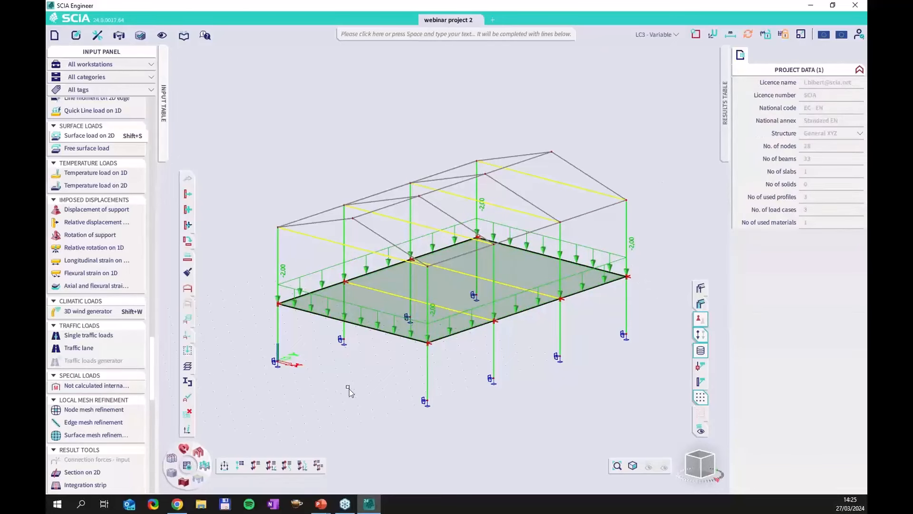
Step: Run the linear FE analysis for the load cases and close the calculation report
click(188, 467)
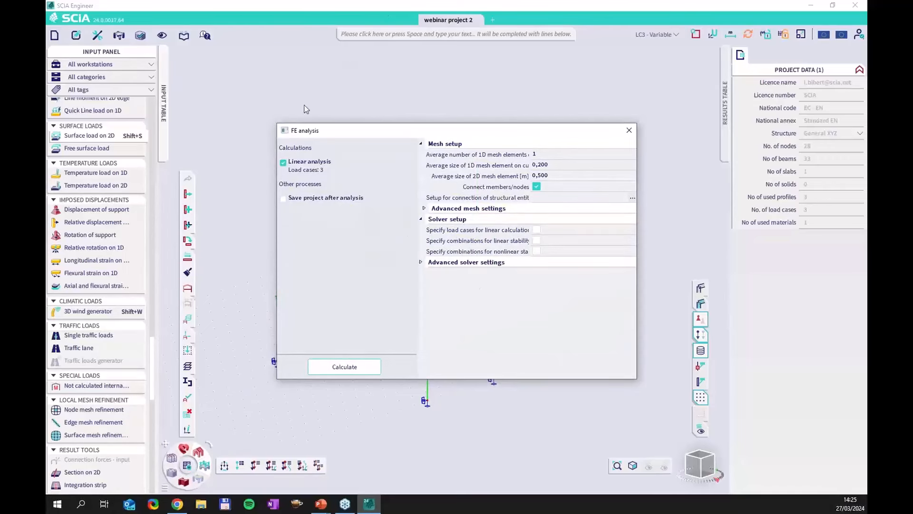
click(344, 368)
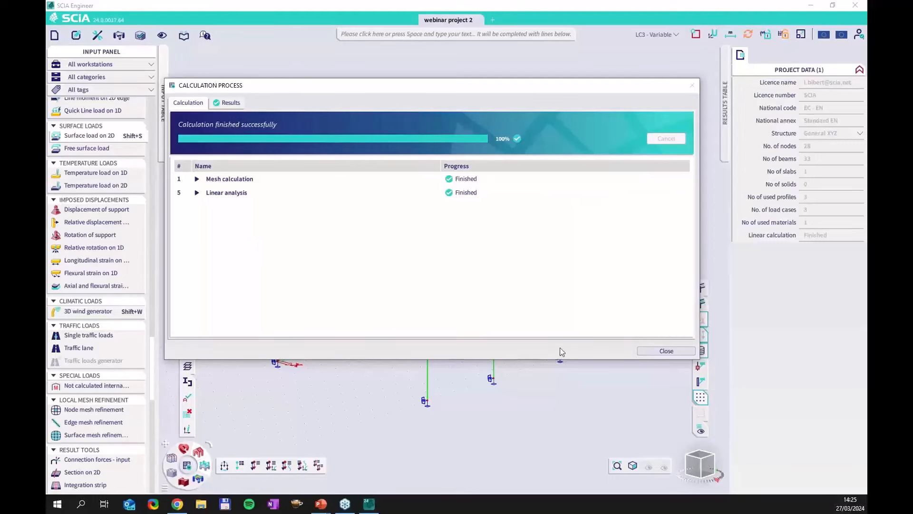
click(679, 353)
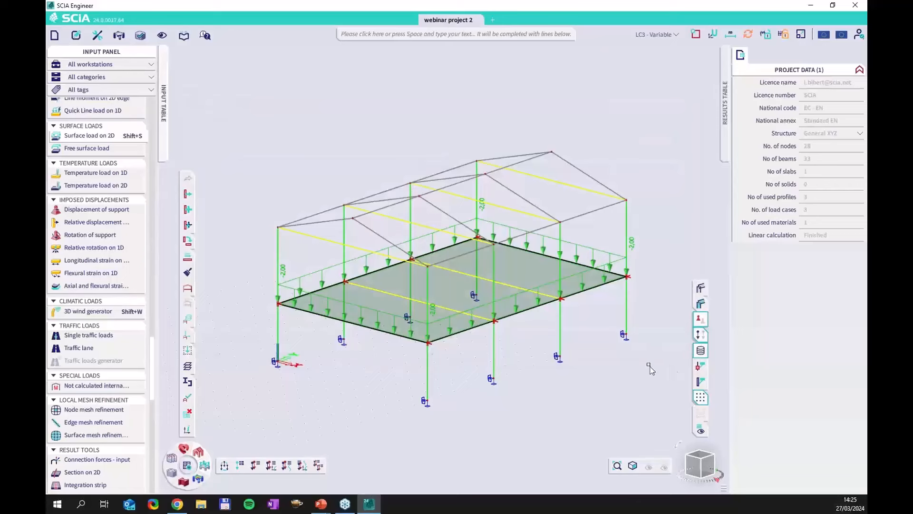
Step: Display the 3D displacement results (U_total) of the whole structure for load case LC3 - Variable
middle_drag(458, 384, 471, 351)
click(198, 478)
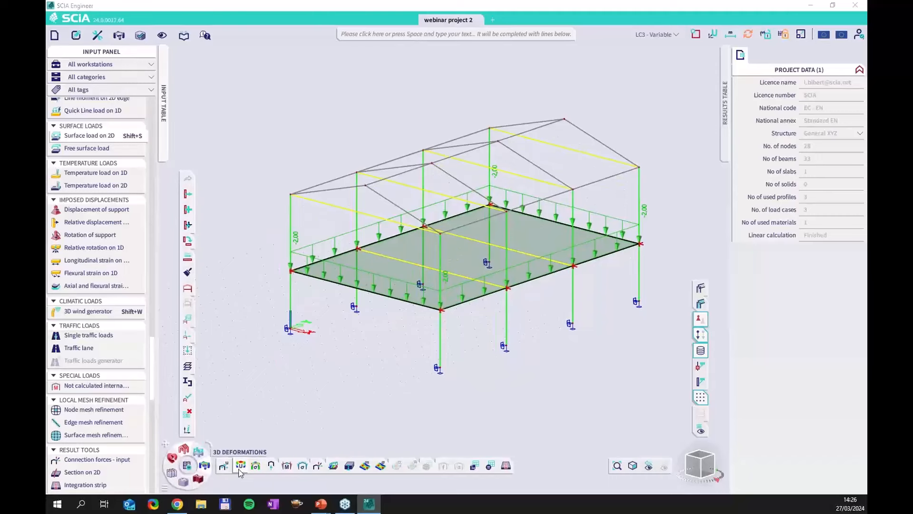
click(241, 465)
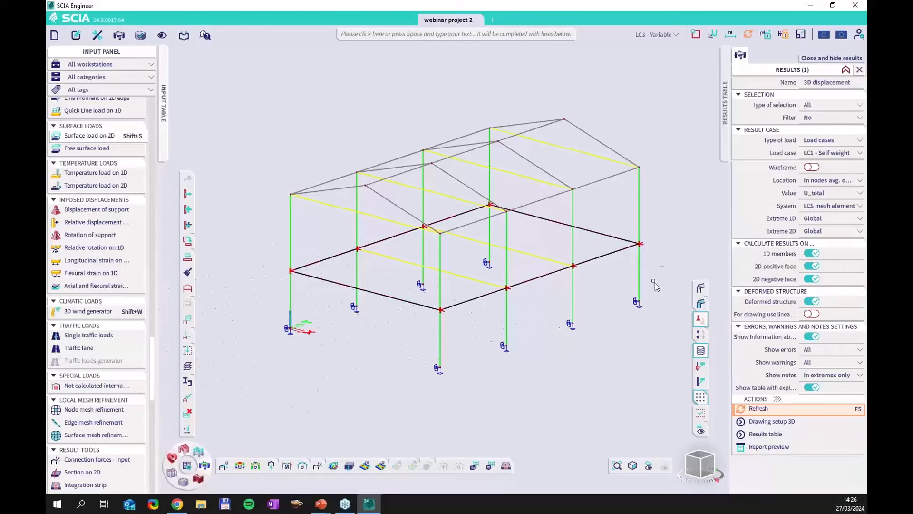
click(835, 141)
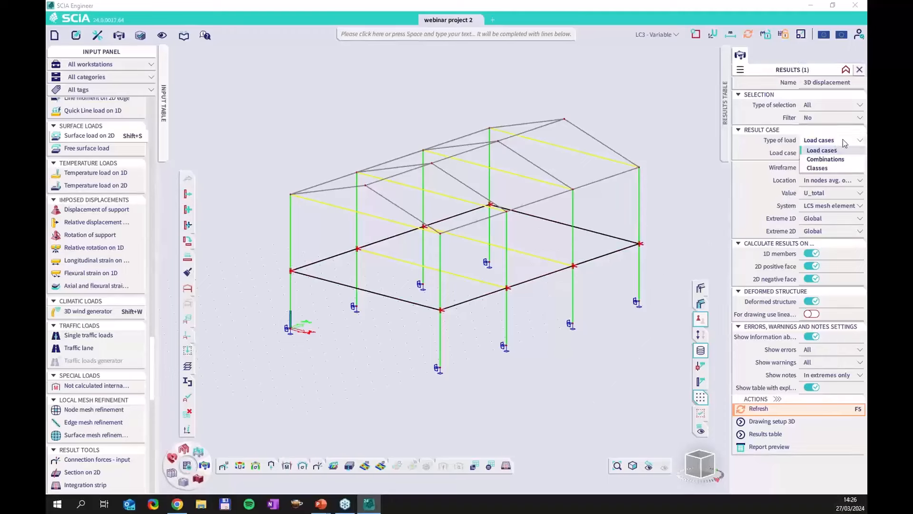
click(828, 151)
click(826, 153)
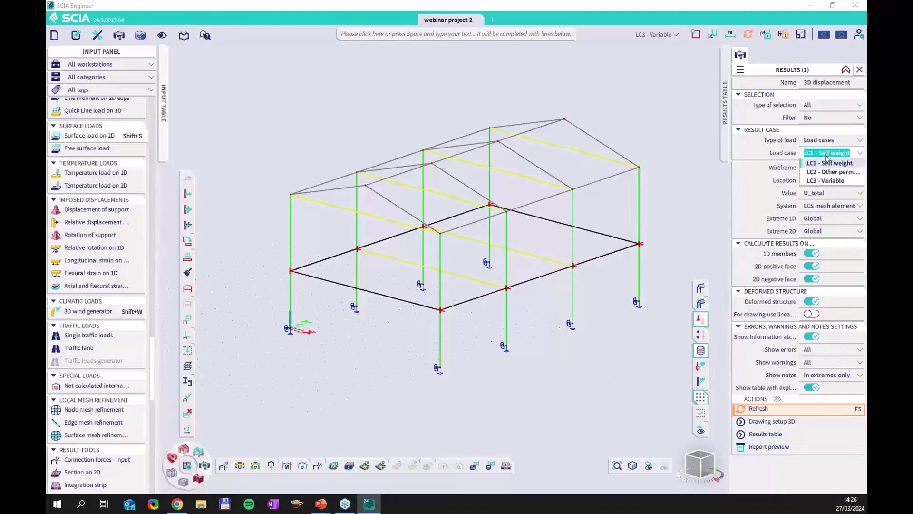
click(826, 181)
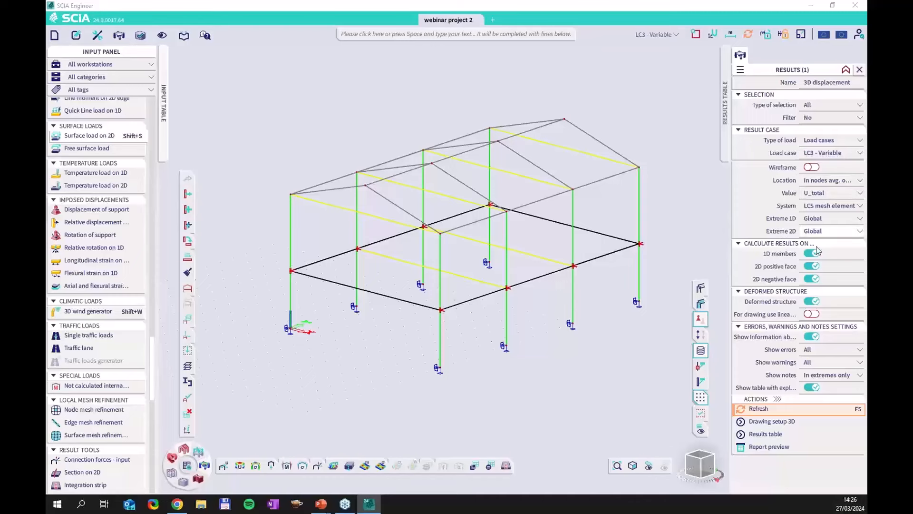
click(746, 408)
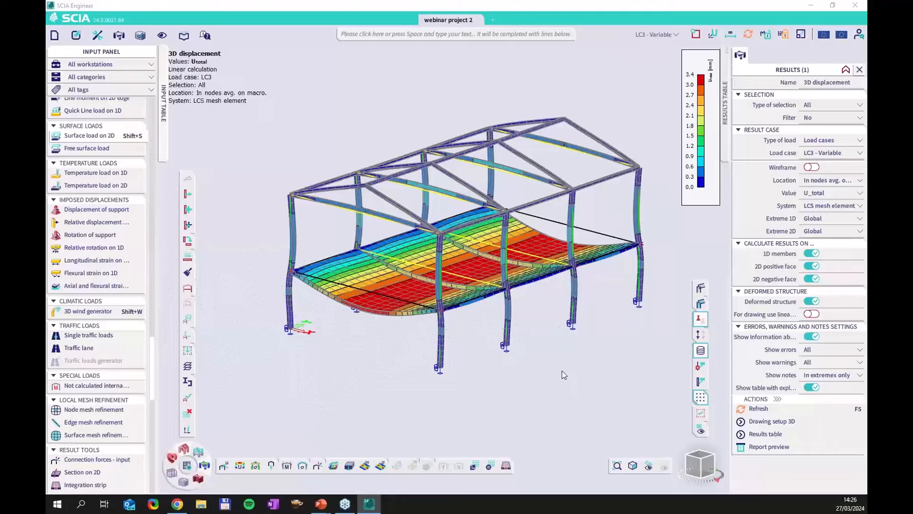
Step: Display the 3D displacement results for load case LC1 - Self weight
mouse_move(488, 340)
ctrl+right_down()
mouse_move(506, 320)
mouse_move(489, 346)
mouse_move(492, 339)
ctrl+right_up()
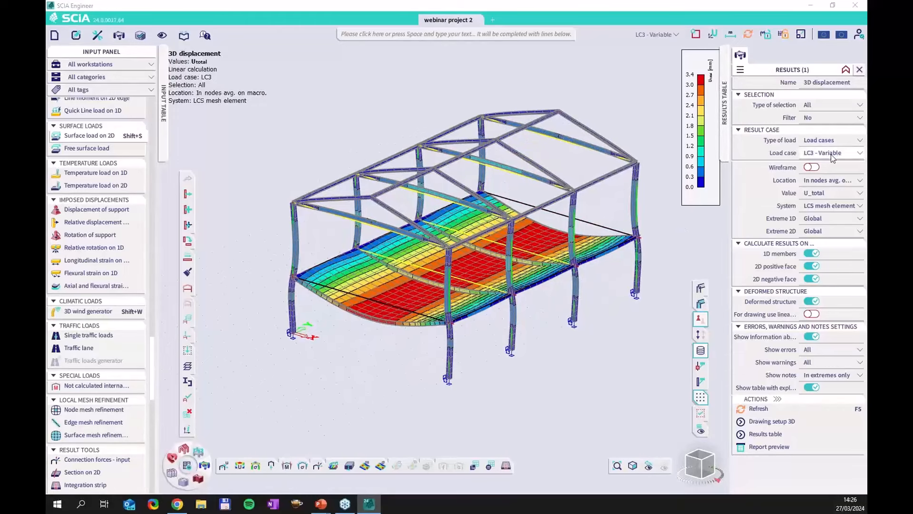
click(832, 159)
click(827, 164)
click(764, 413)
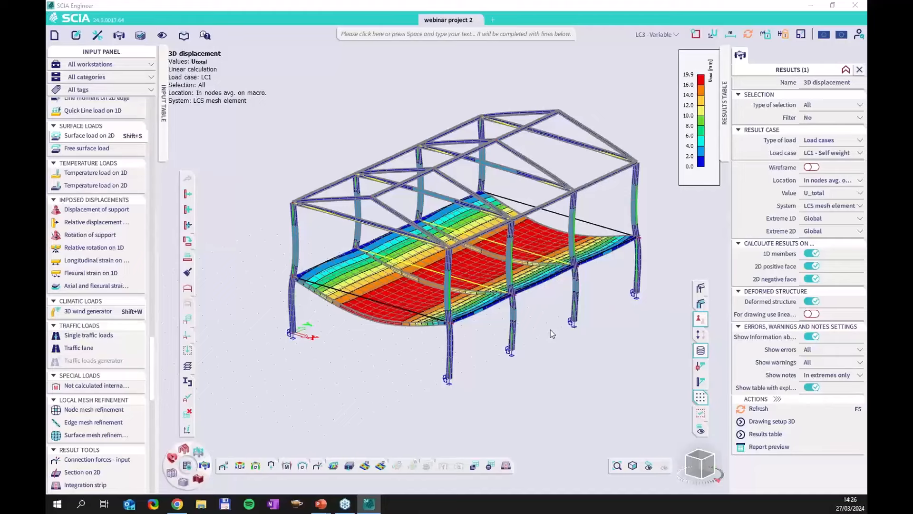
Step: Reduce the results display scale to 0.5 so the deformed shape is drawn less exaggerated
mouse_move(551, 328)
ctrl+right_down()
mouse_move(570, 288)
mouse_move(564, 325)
ctrl+right_up()
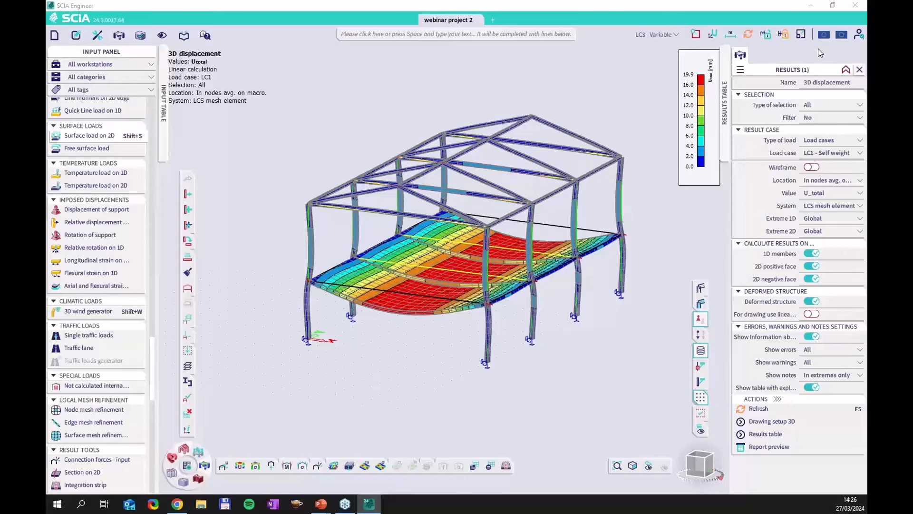
click(802, 36)
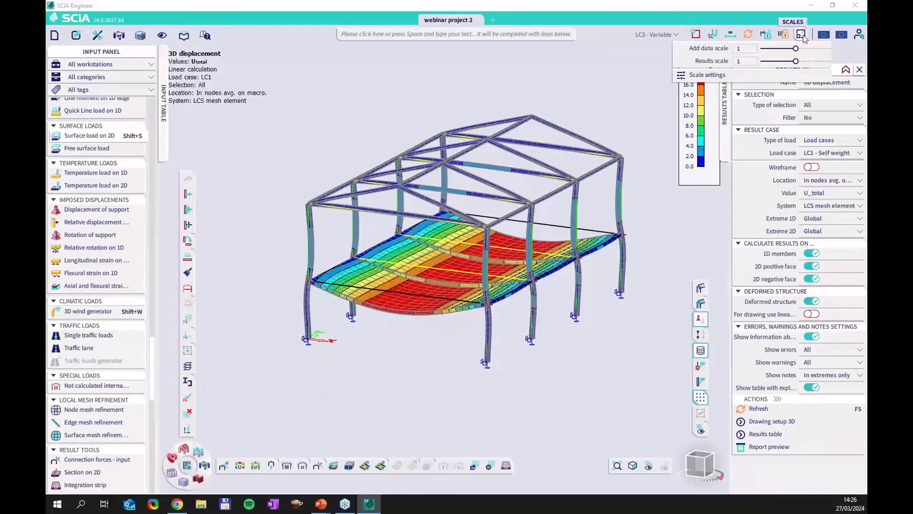
mouse_move(795, 61)
mouse_down()
mouse_move(816, 62)
mouse_move(784, 63)
mouse_move(815, 66)
mouse_move(791, 70)
mouse_up()
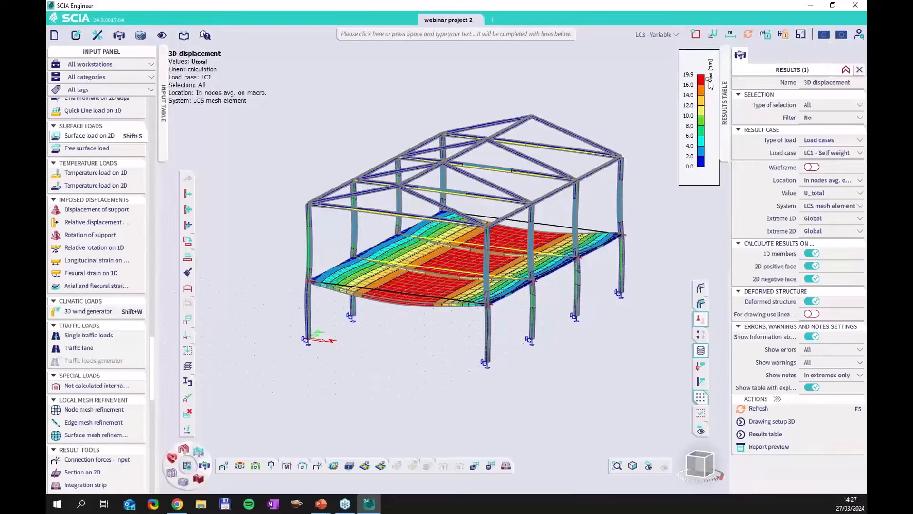
Step: Switch the displacement results to load case LC3 - Variable and show the loads on the model
click(830, 153)
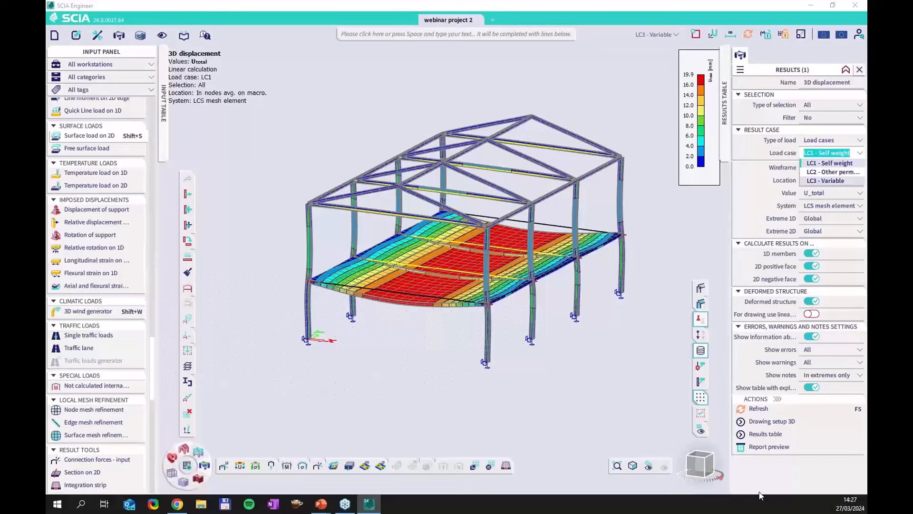
click(767, 408)
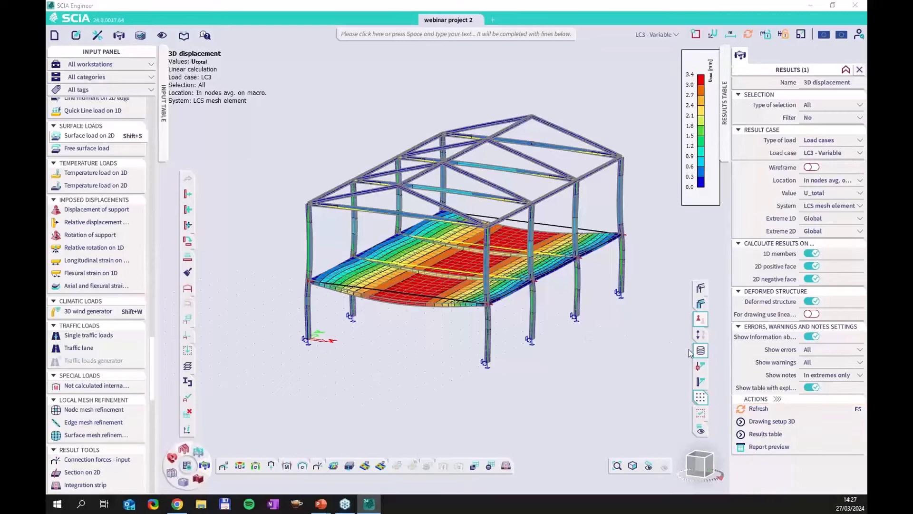
click(700, 335)
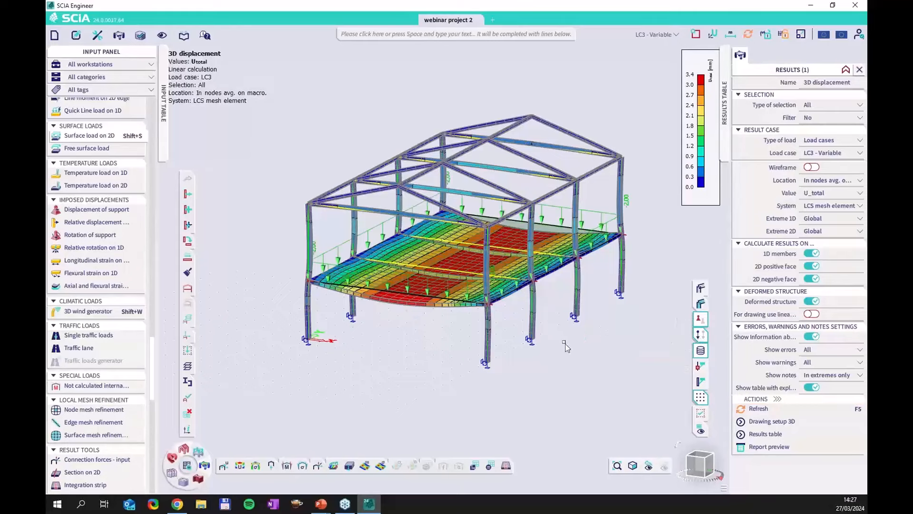
ctrl+right_drag(593, 353, 592, 354)
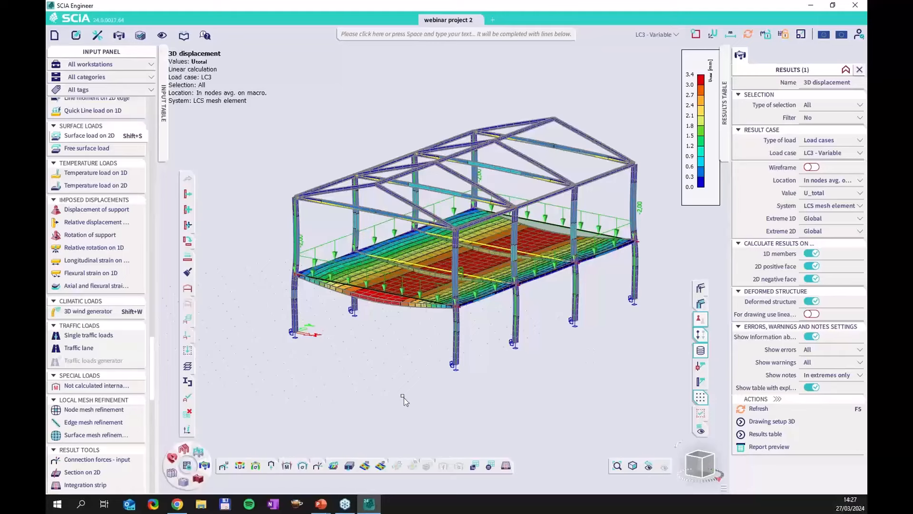
Step: Insert a live image in scale of the LC3 3D displacement view into the Engineering report inbox
scroll(415, 346, down, 3)
middle_drag(500, 338, 511, 295)
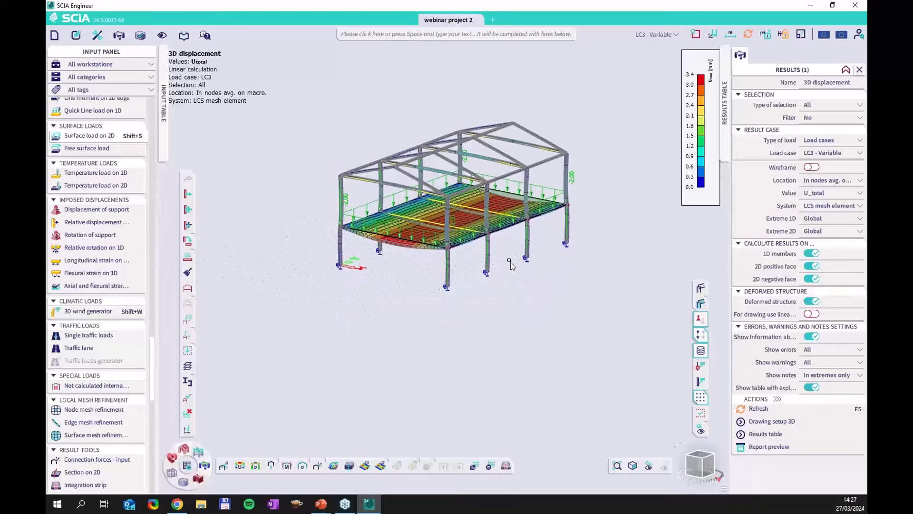
right_click(504, 306)
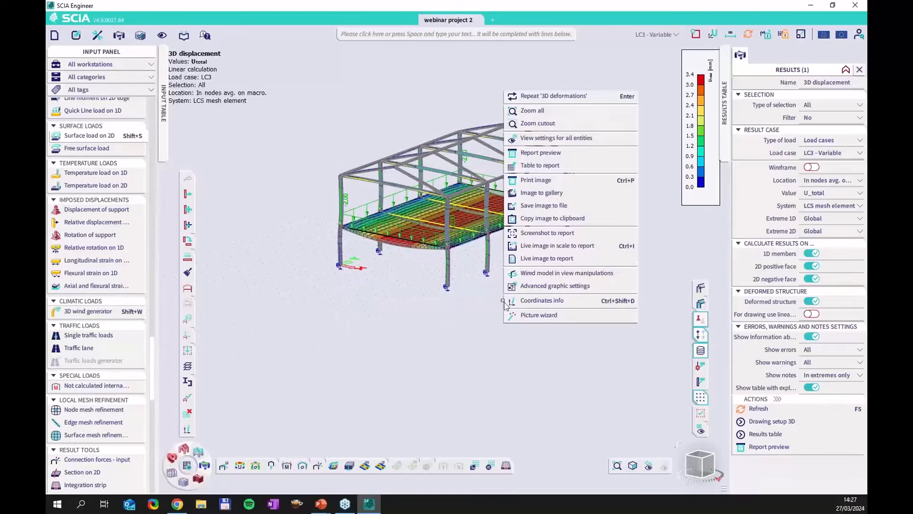
key(Escape)
right_click(505, 265)
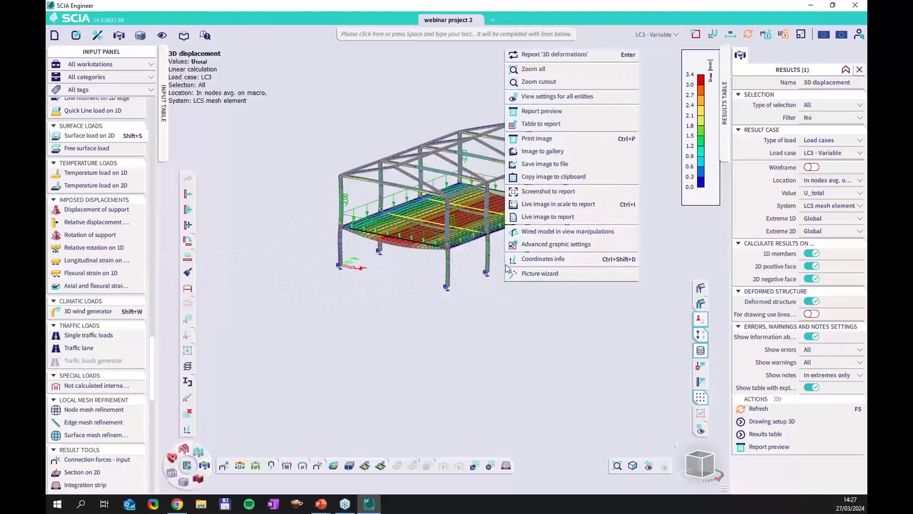
click(582, 205)
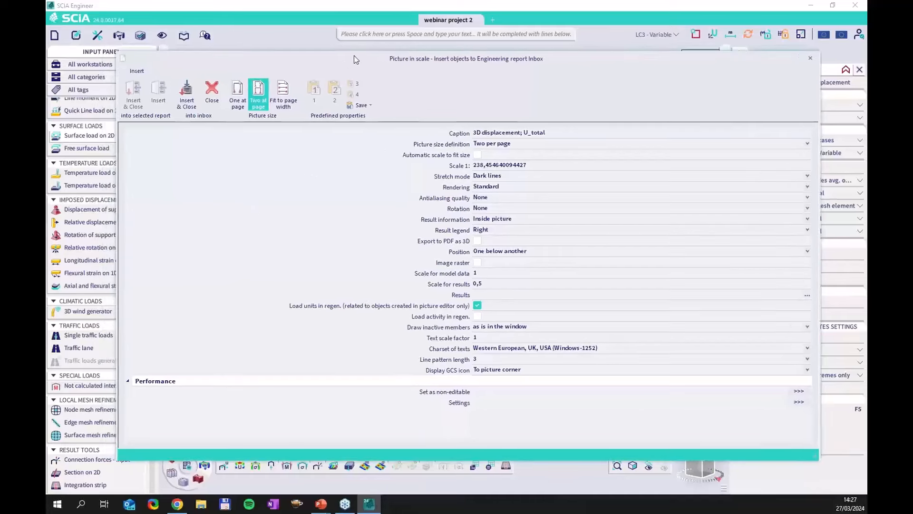
click(189, 93)
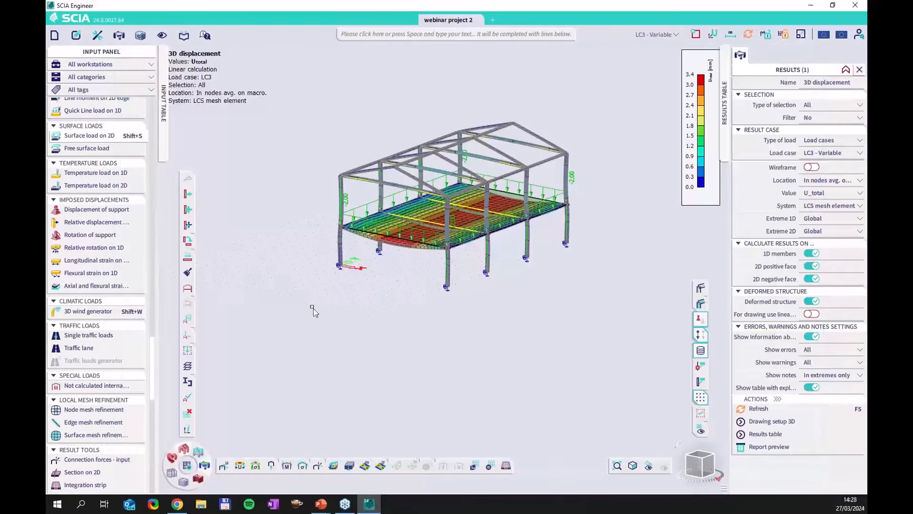
mouse_move(336, 309)
middle_down()
mouse_move(350, 294)
mouse_move(333, 300)
middle_up()
scroll(350, 281, up, 2)
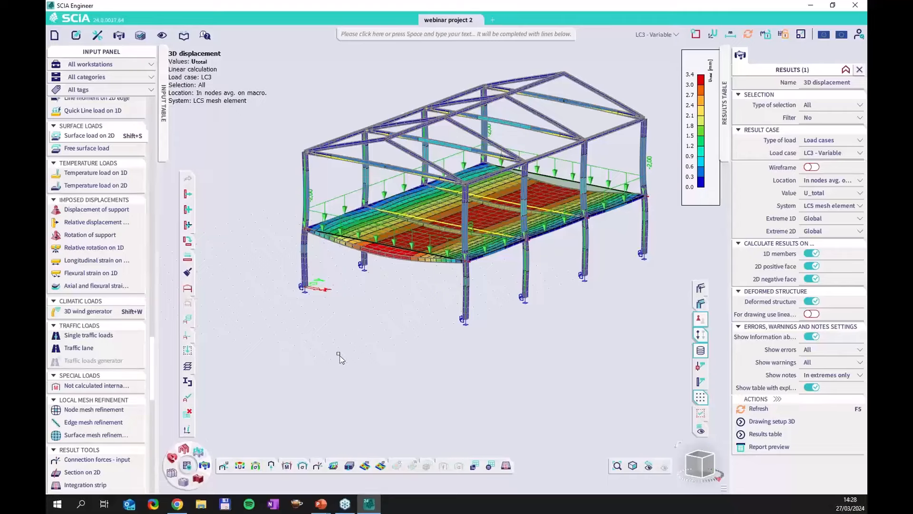
middle_drag(336, 355, 345, 354)
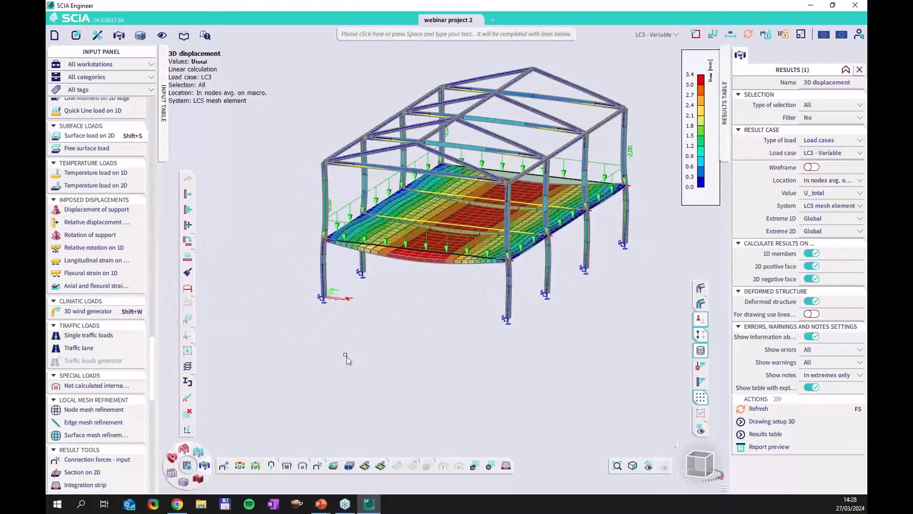
right_click(339, 336)
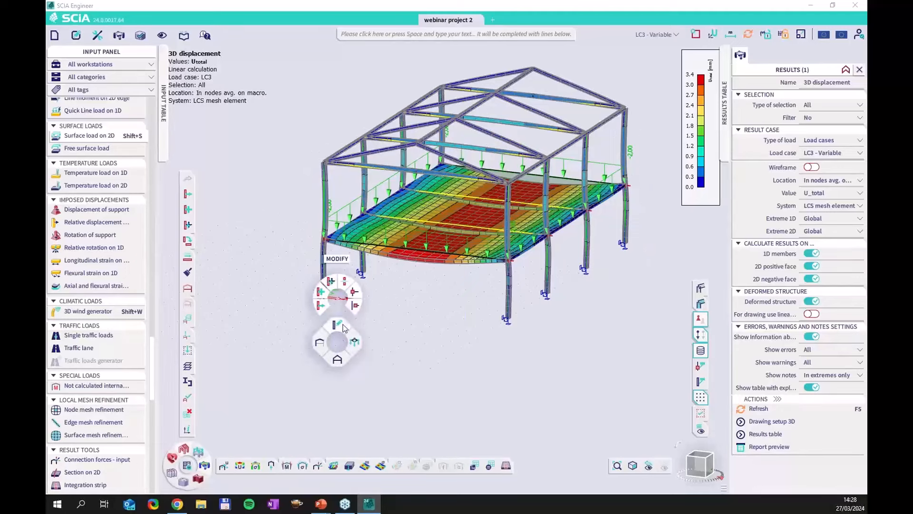
mouse_move(335, 328)
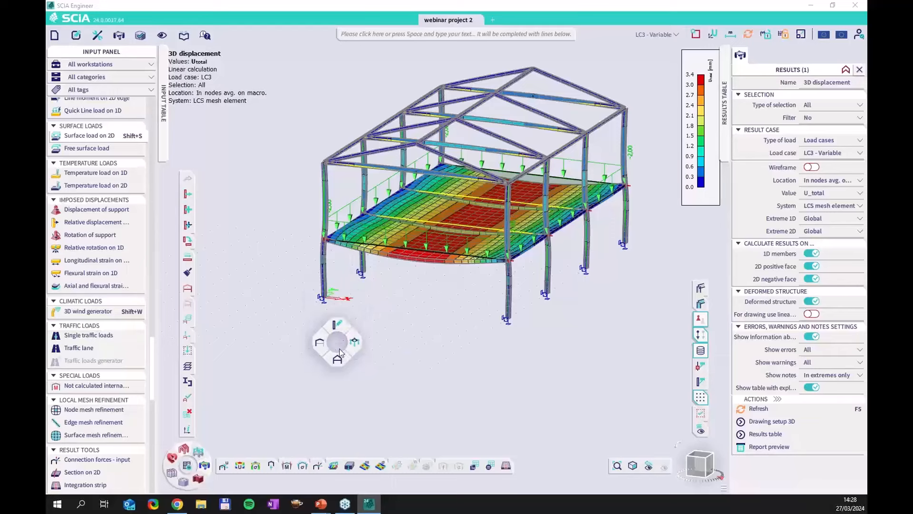
mouse_move(339, 360)
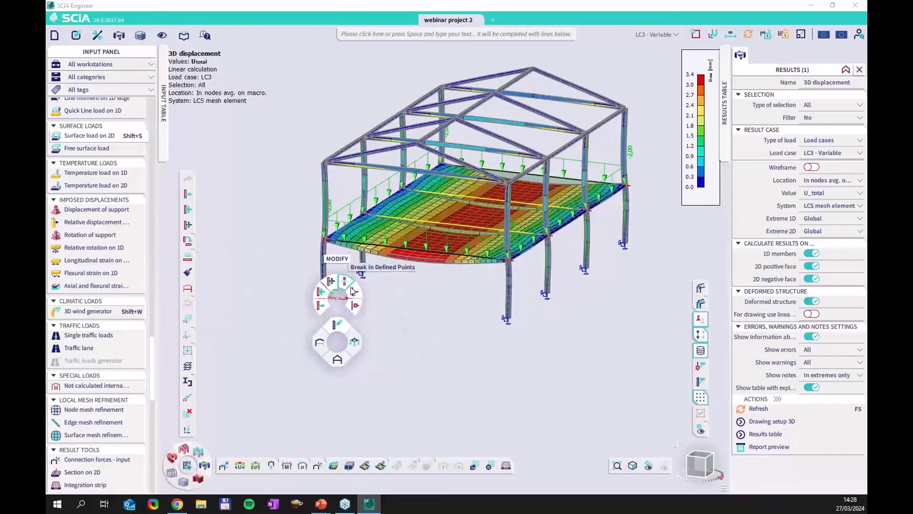
mouse_move(319, 343)
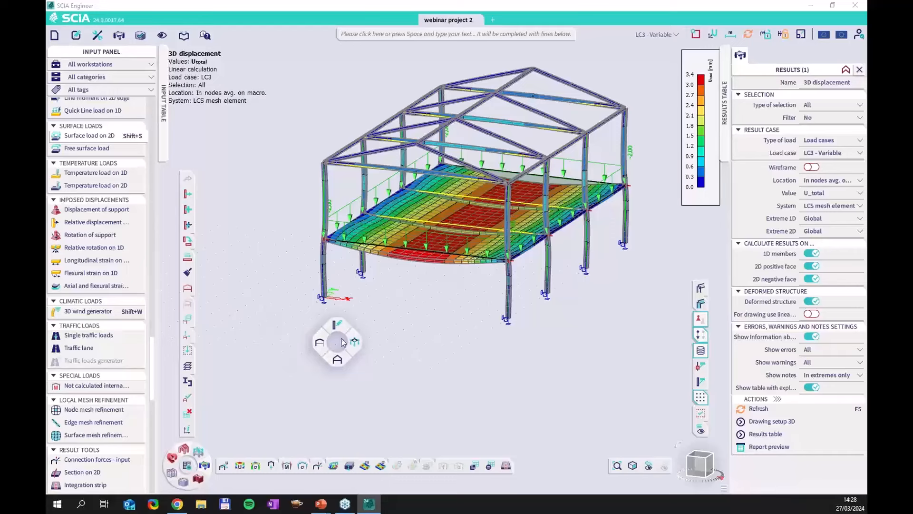
click(322, 380)
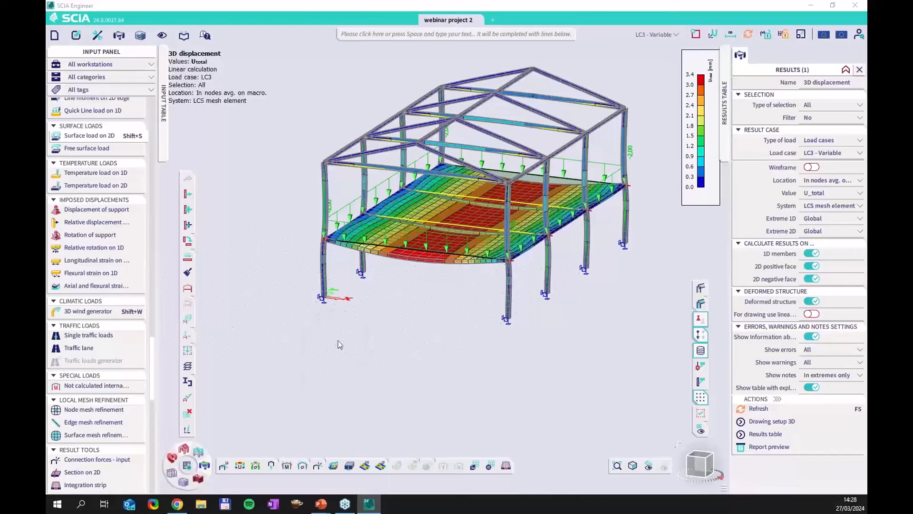
right_click(342, 331)
mouse_move(343, 350)
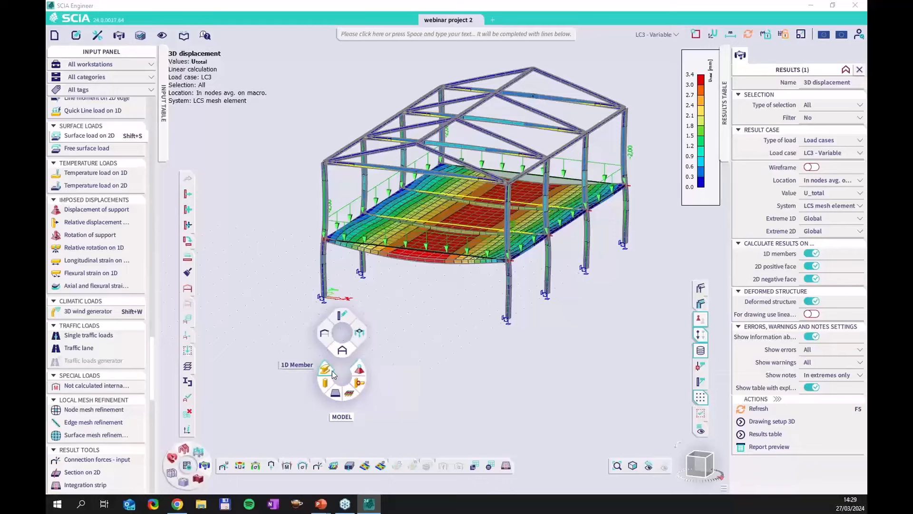
click(360, 369)
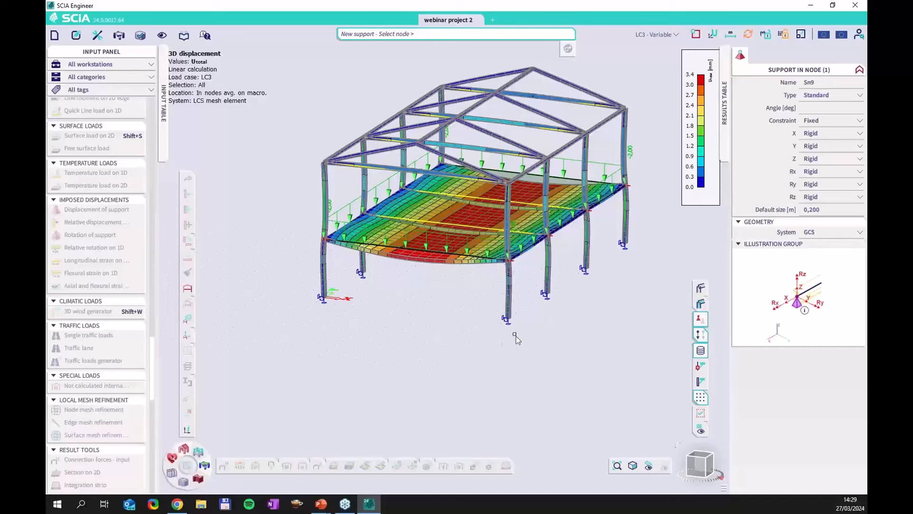
middle_drag(533, 326, 491, 342)
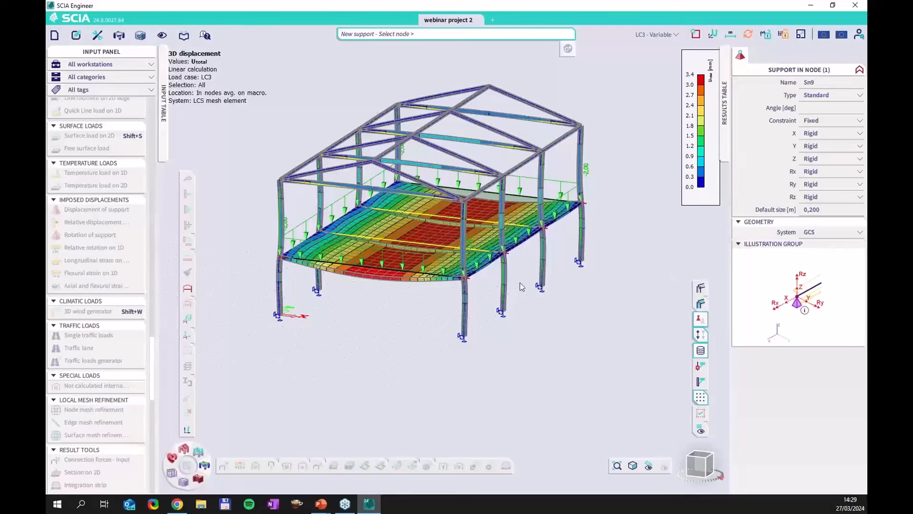
key(Escape)
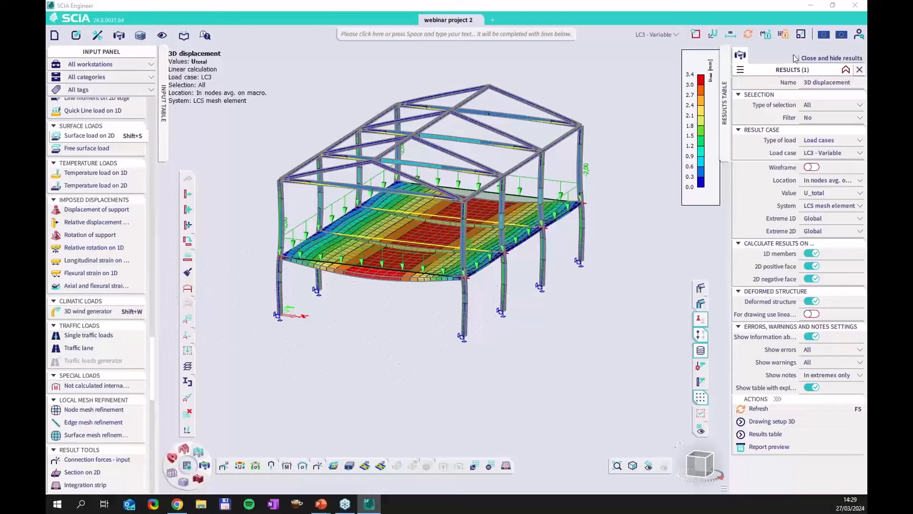
Step: Refresh the view and switch the 3D displacement results to load case LC1 - Self weight
click(749, 37)
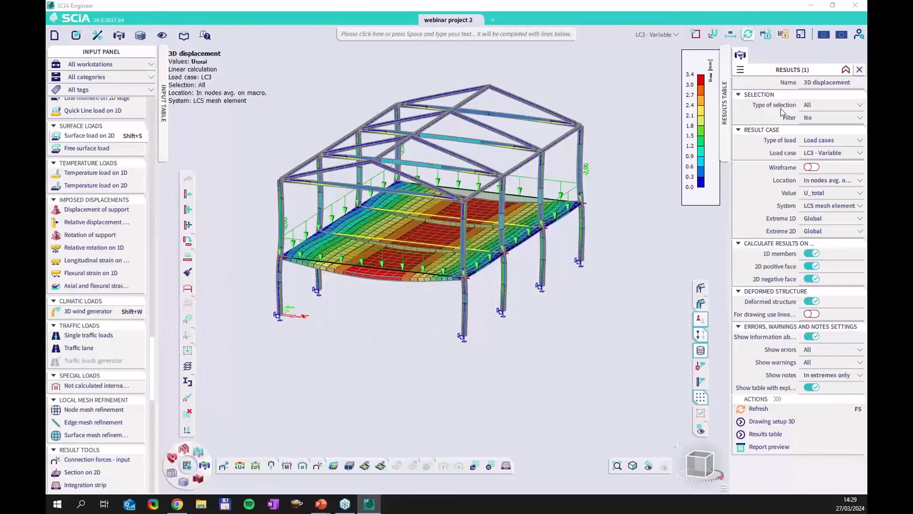
click(815, 154)
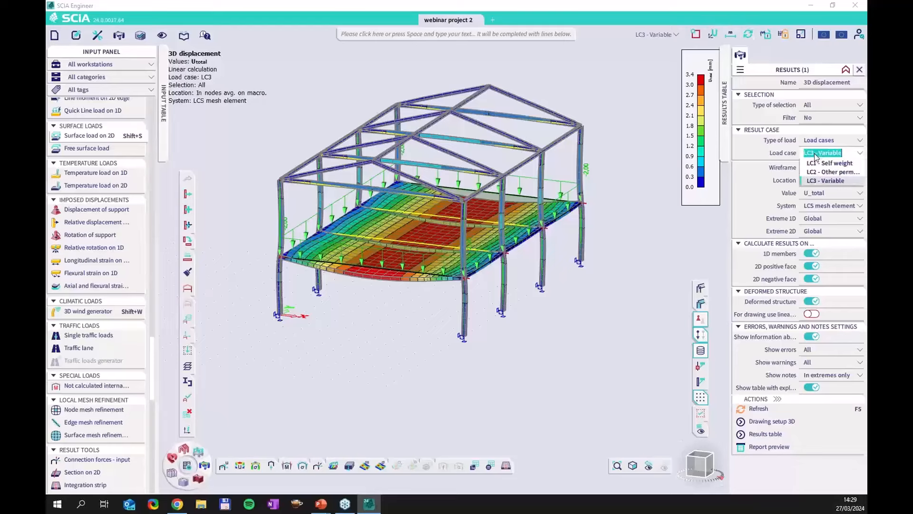
click(819, 164)
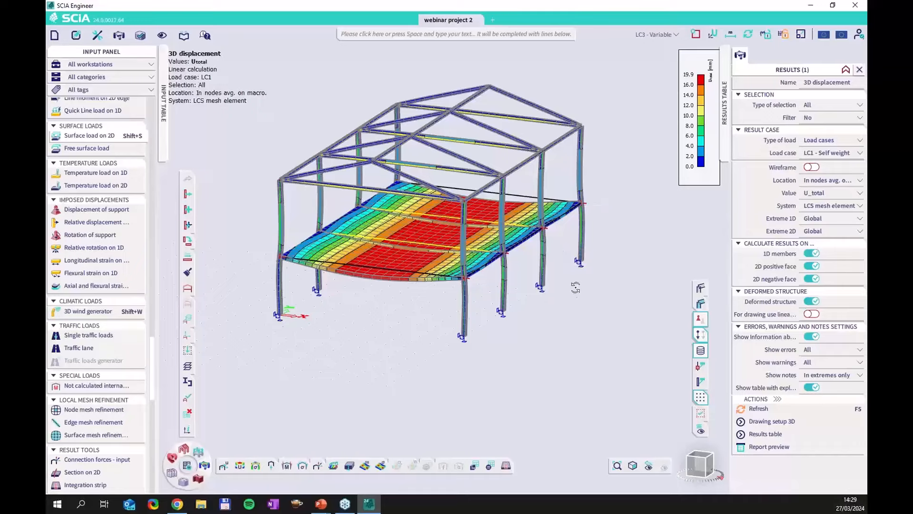
ctrl+right_drag(576, 288, 571, 295)
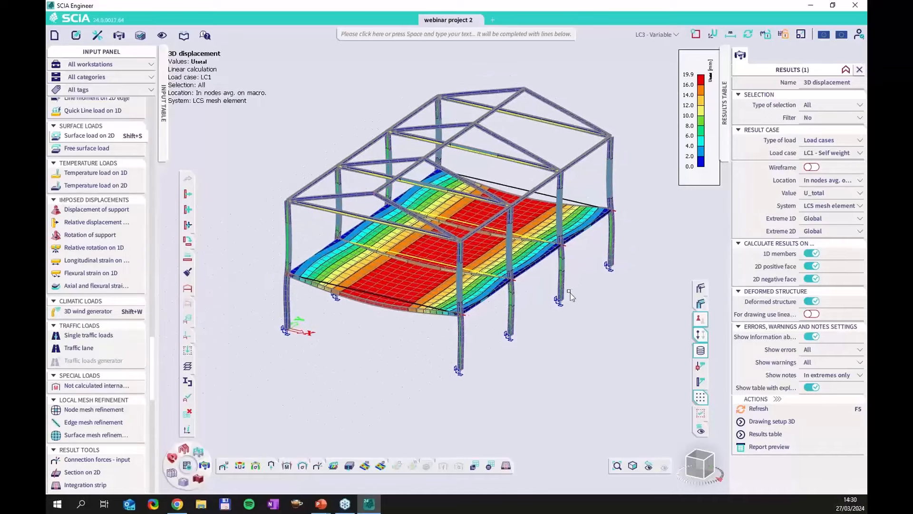
click(747, 35)
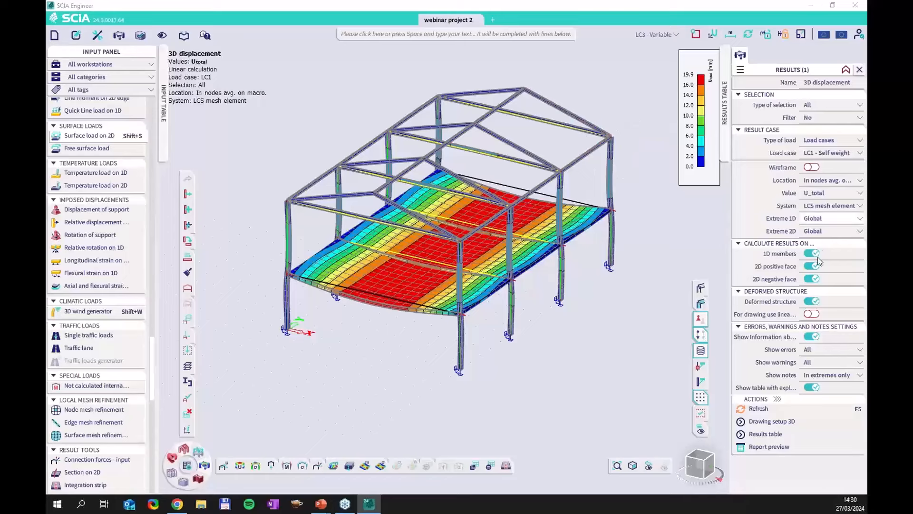
click(829, 194)
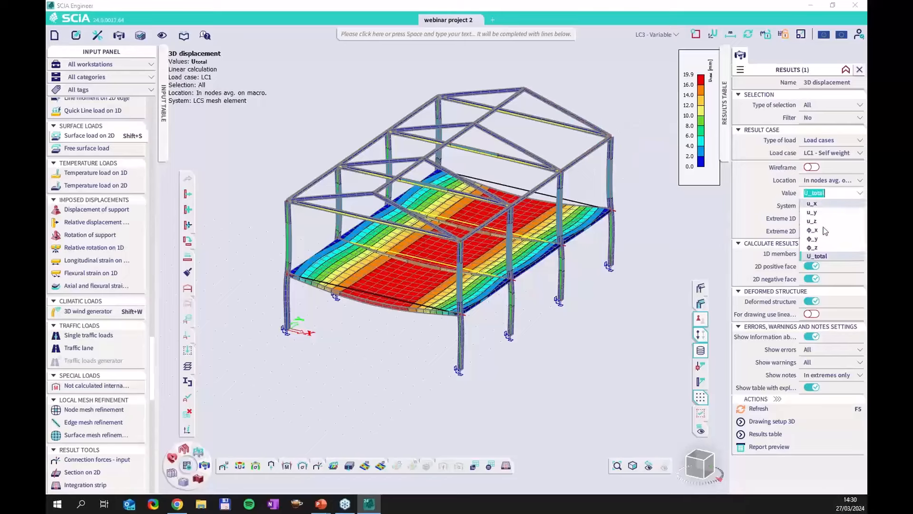
click(760, 197)
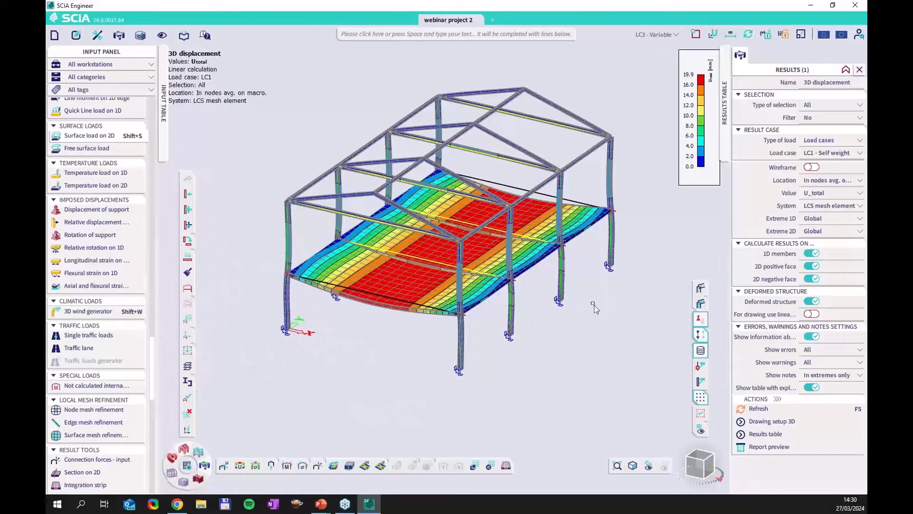
Step: Send a live image in scale of the LC1 3D displacement view to the report and hide the loads
right_click(584, 277)
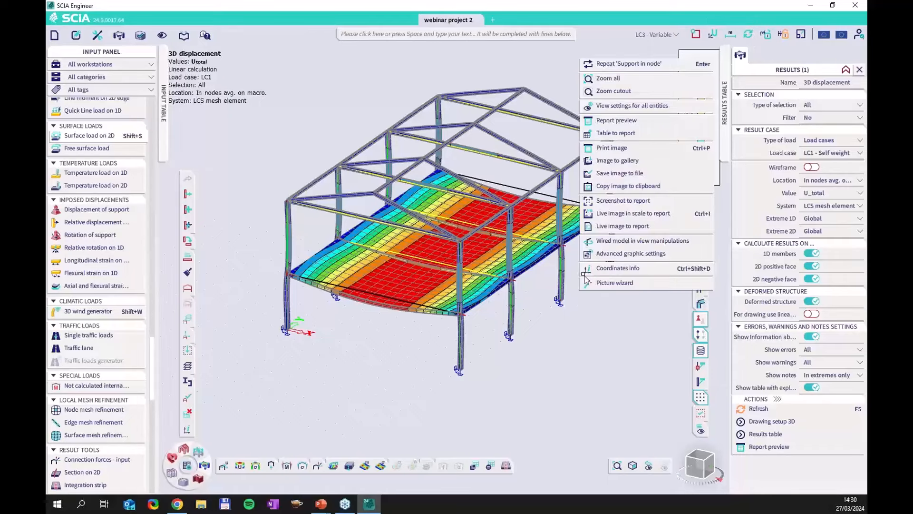
click(639, 216)
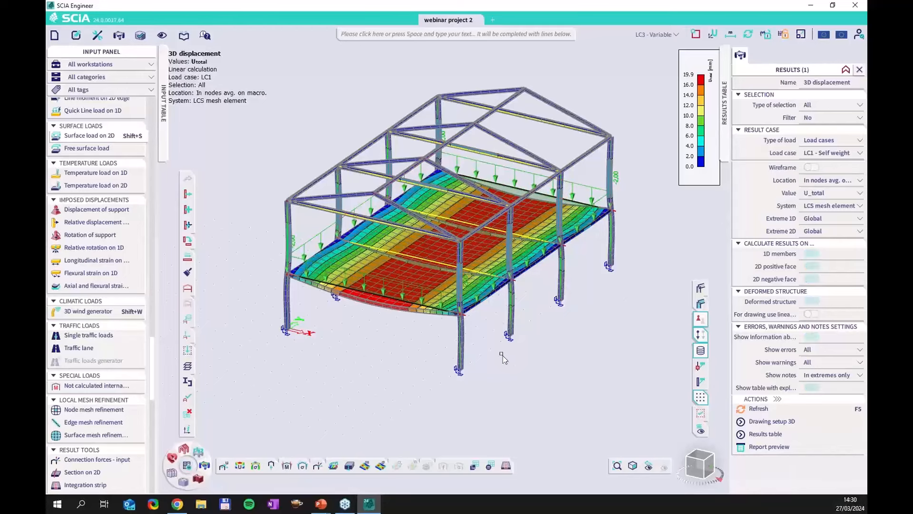
click(701, 334)
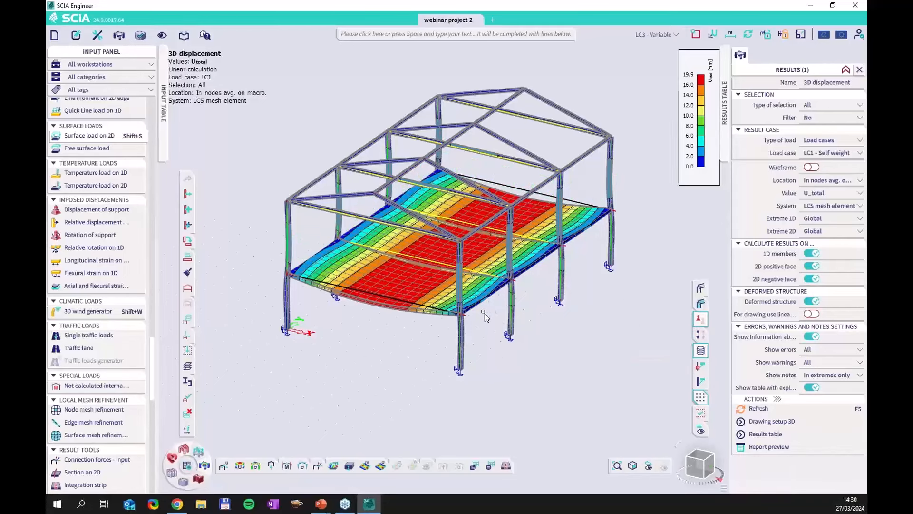
ctrl+right_drag(518, 413, 535, 379)
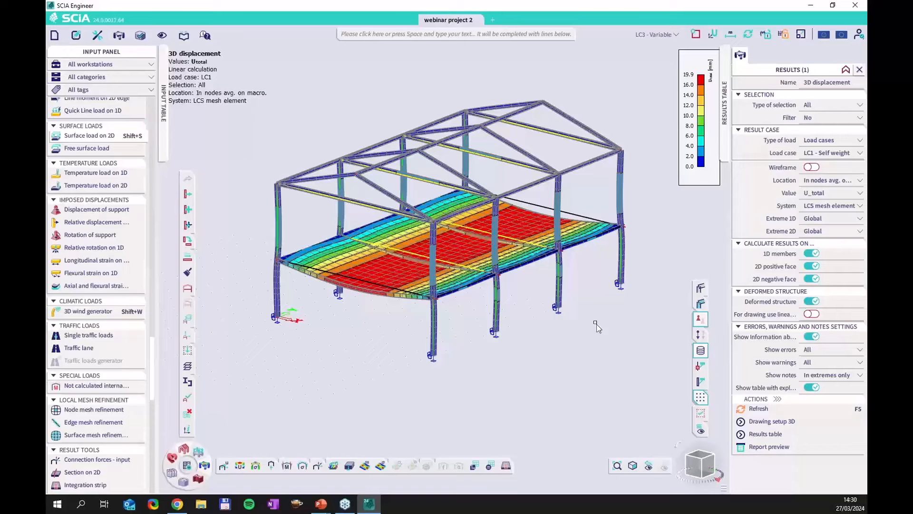
Step: Close the 3D displacement results and set the ey eccentricity of front corner column B4 with the formula =5*8-6, accepting deletion of the results
mouse_move(743, 56)
mouse_down()
mouse_move(760, 59)
mouse_move(741, 56)
mouse_up()
click(858, 70)
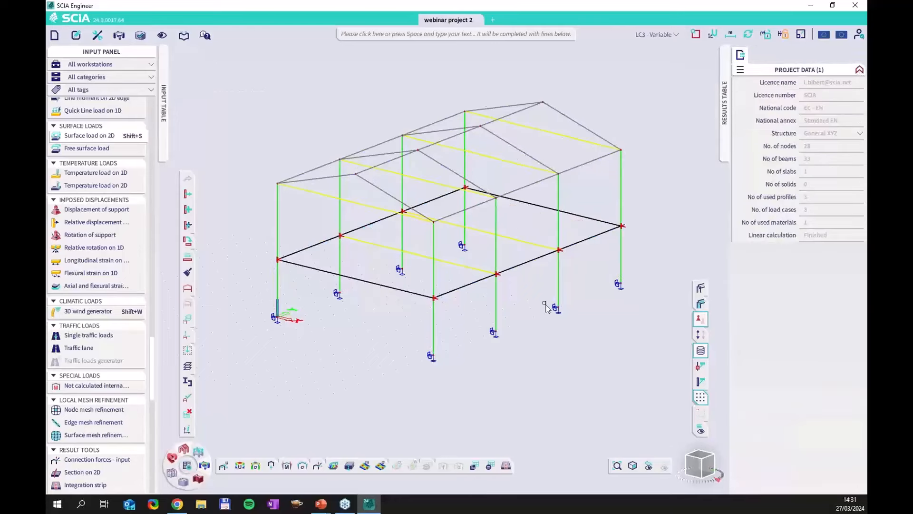
click(433, 328)
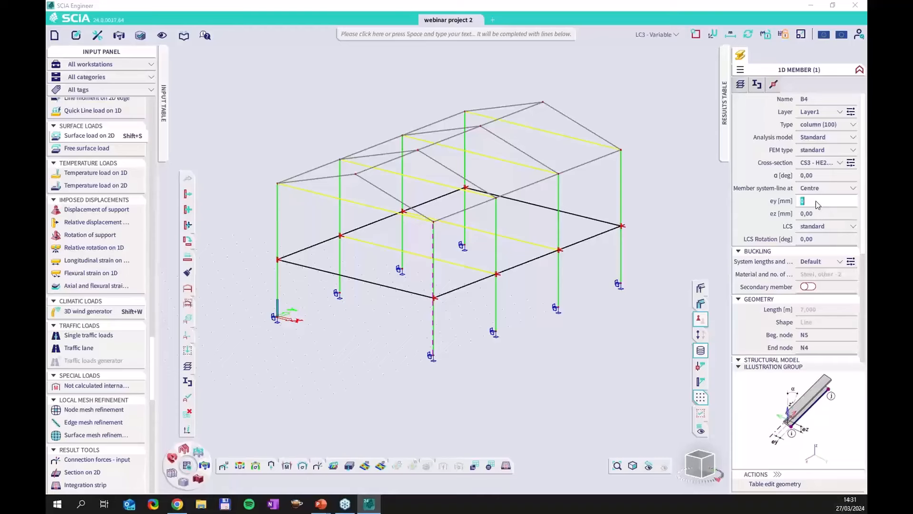
text(=5*)
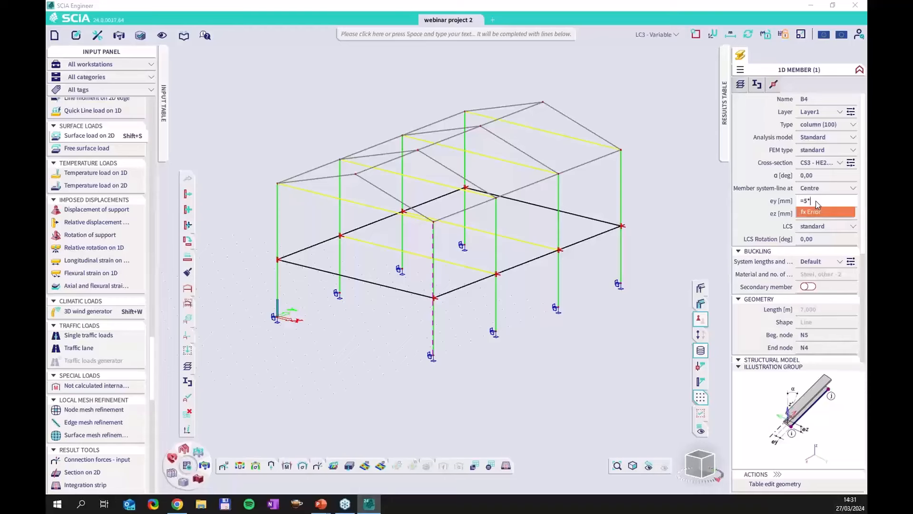
text(8-6)
click(814, 216)
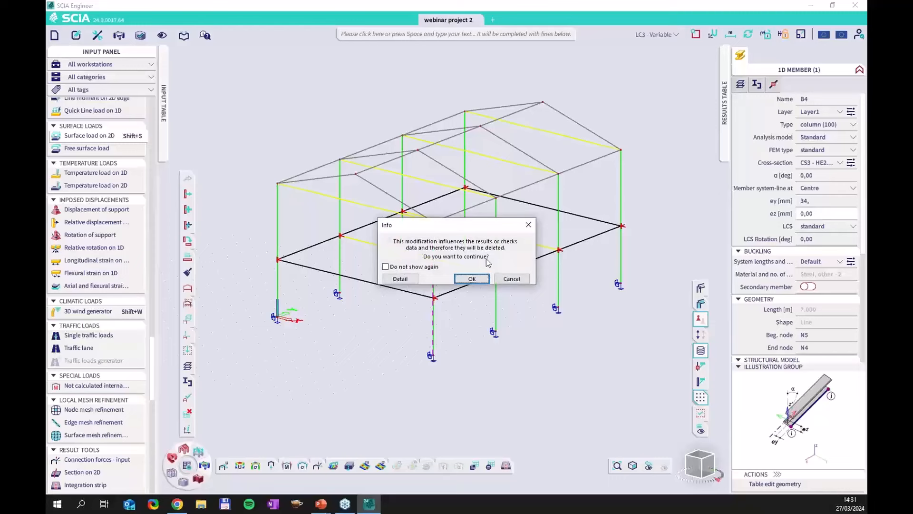
click(469, 280)
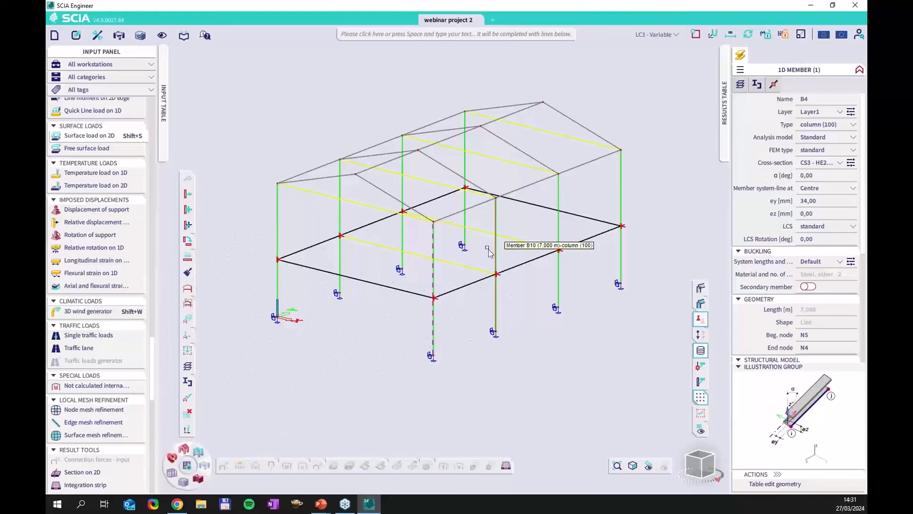
key(Escape)
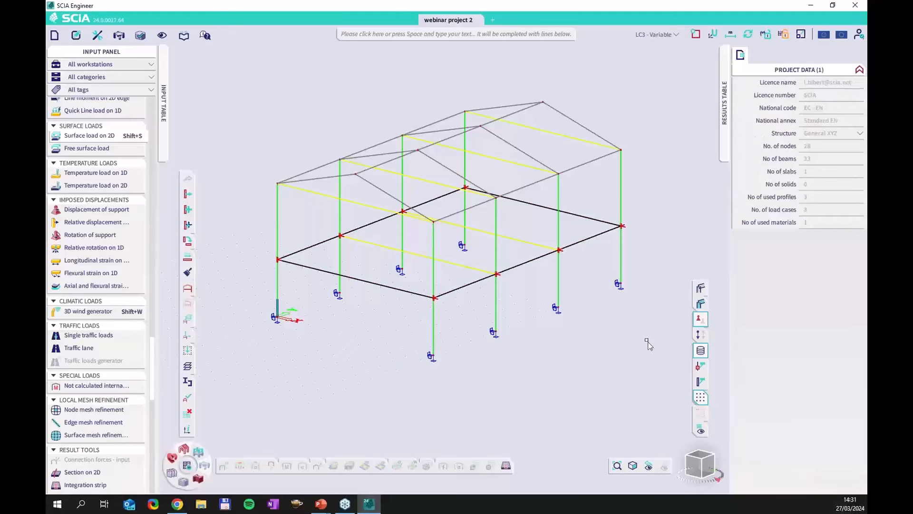
Step: Show the loads and set the LC3 surface load on the floor plate to -10 kN/m^2
click(701, 335)
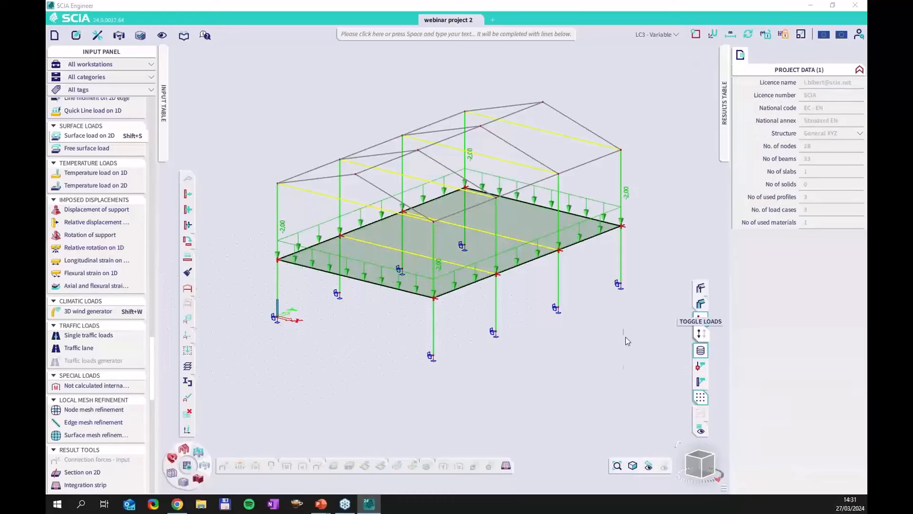
click(571, 196)
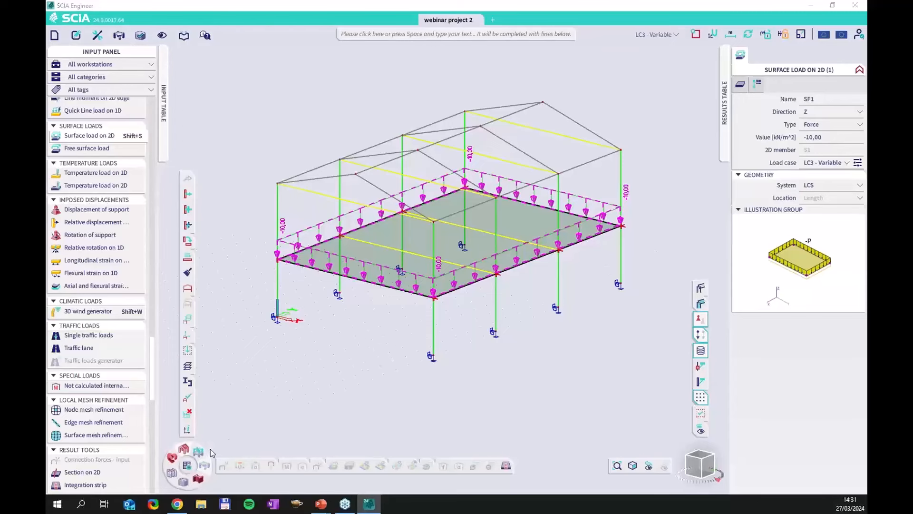
Step: Run the linear analysis again for all load cases, close the calculation report and clear the load selection
click(187, 467)
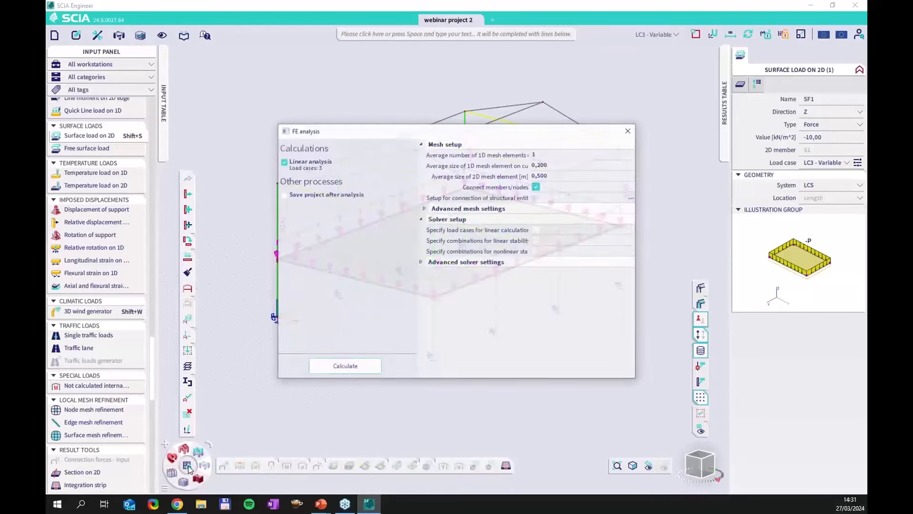
click(360, 370)
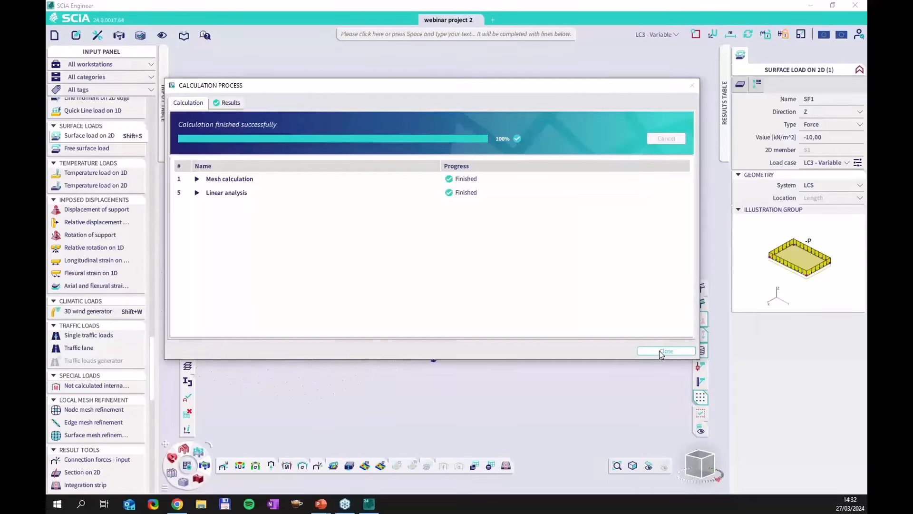
click(666, 351)
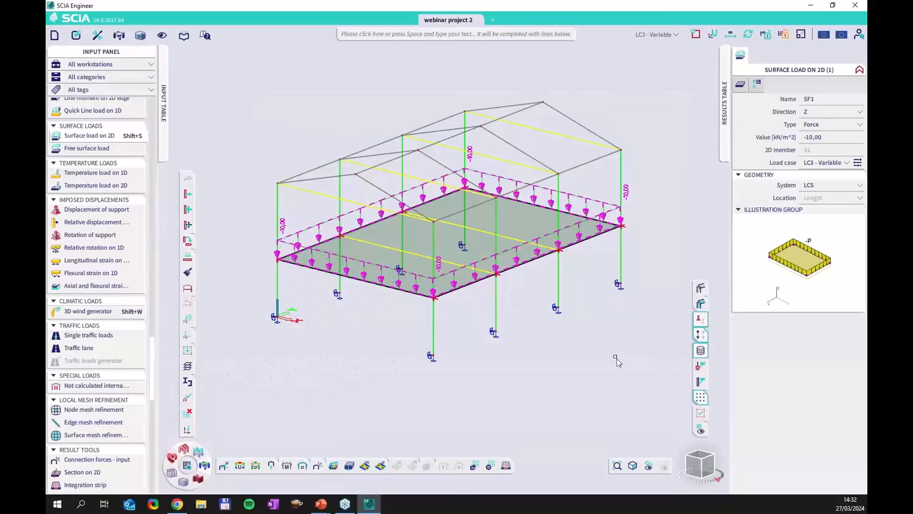
key(Escape)
scroll(552, 300, down, 2)
middle_drag(525, 308, 500, 298)
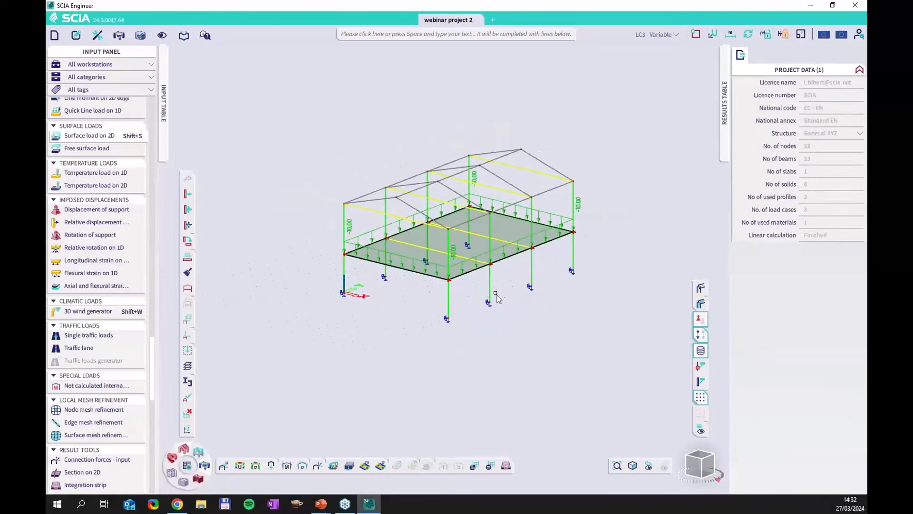
scroll(499, 297, up, 2)
scroll(531, 295, up, 2)
scroll(535, 308, up, 2)
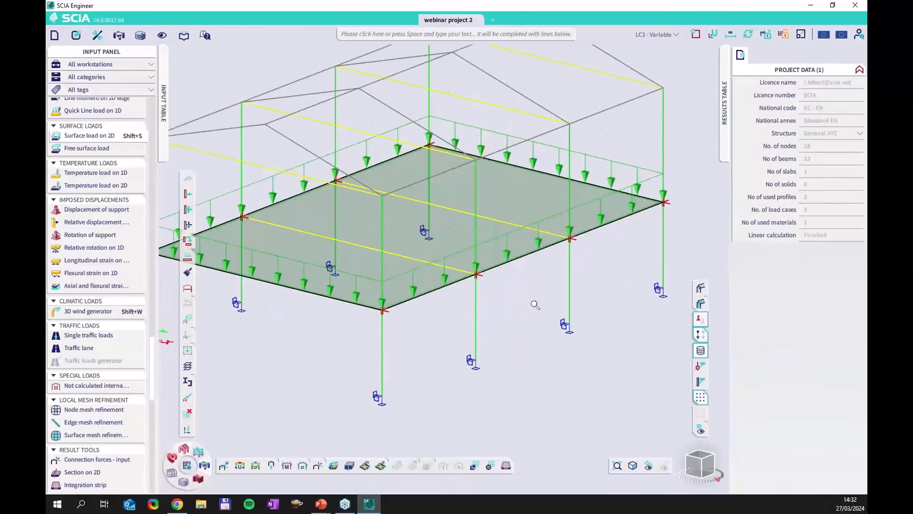
Step: Replay the onboarding tutorial, look through its first three messages, and end it
scroll(529, 296, down, 2)
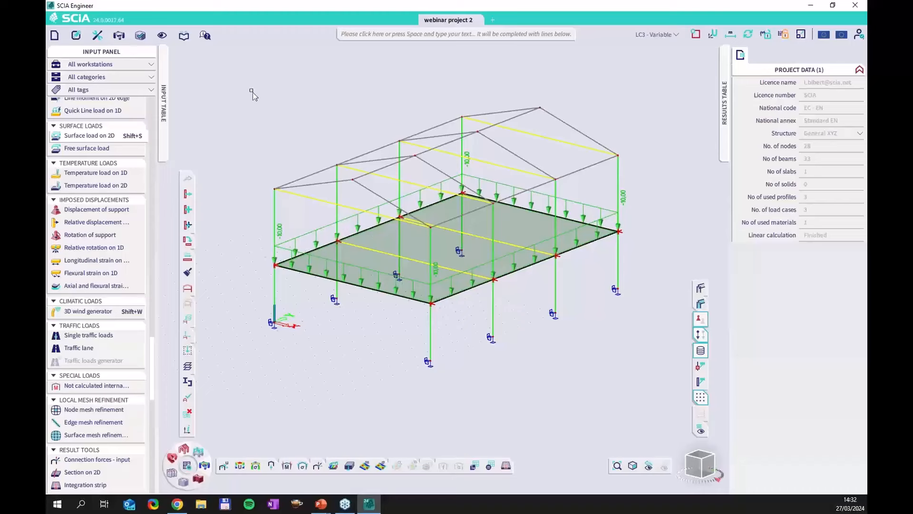
click(206, 36)
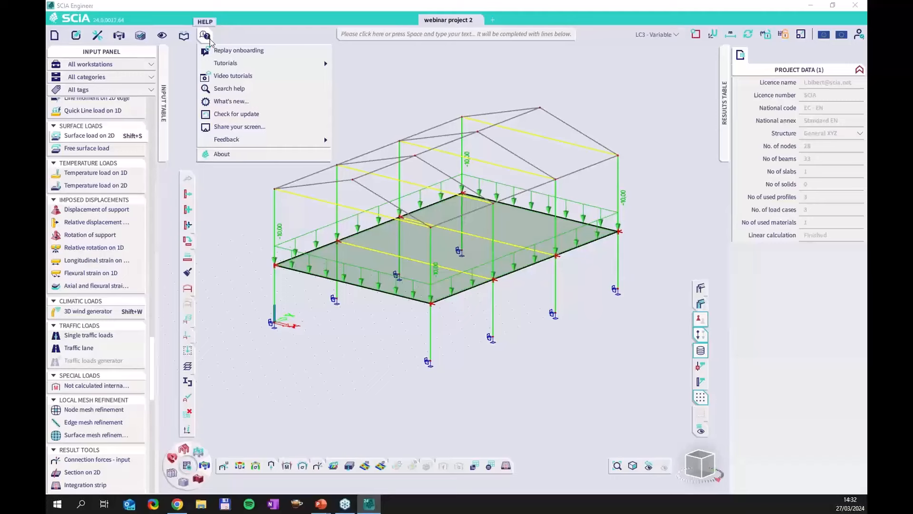
click(255, 51)
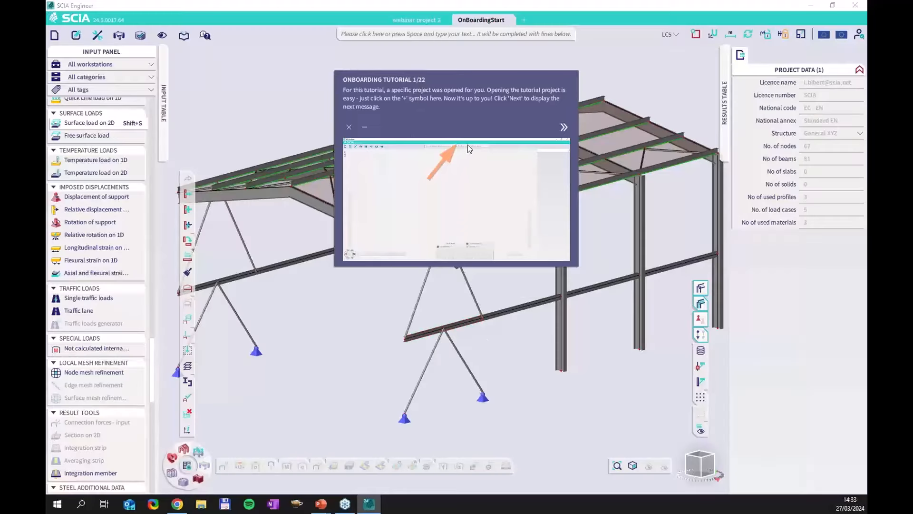
click(564, 127)
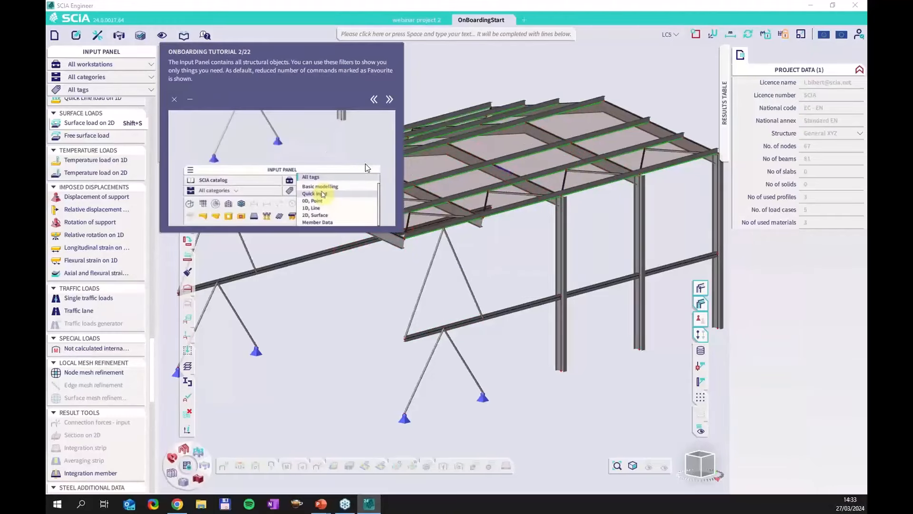
click(389, 100)
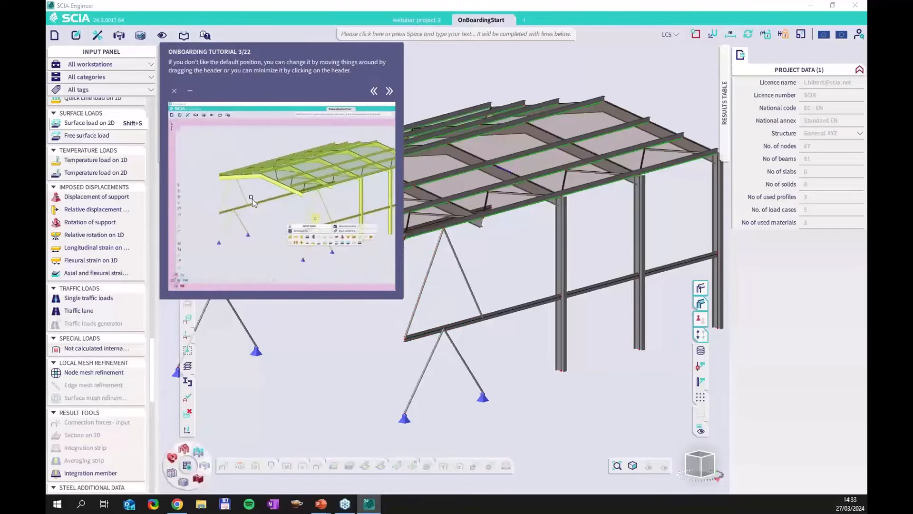
click(174, 91)
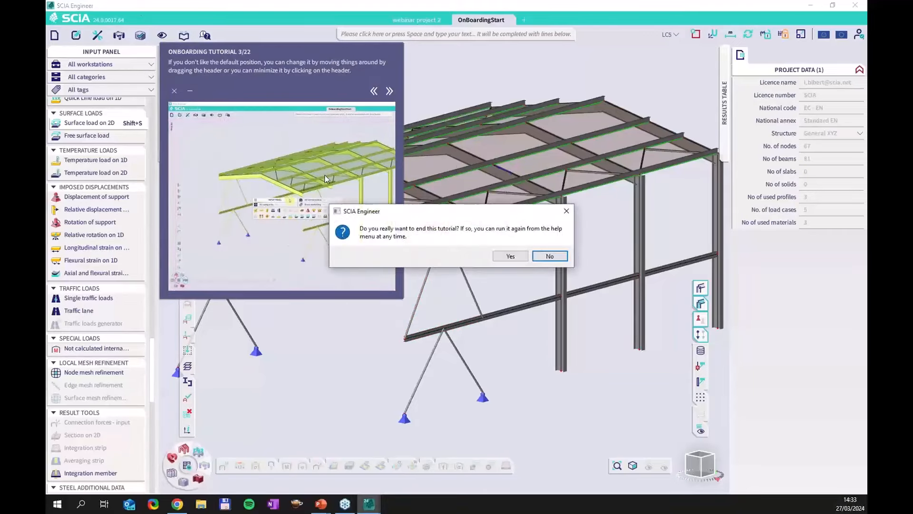
click(514, 256)
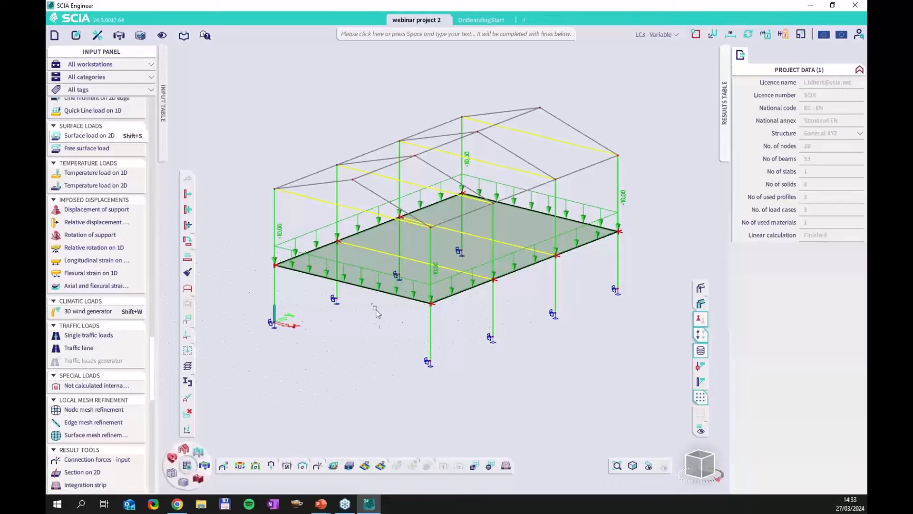
Step: Review the nodes and 1D members in the input table, check its available workstations, and collapse the table
middle_drag(373, 312, 382, 349)
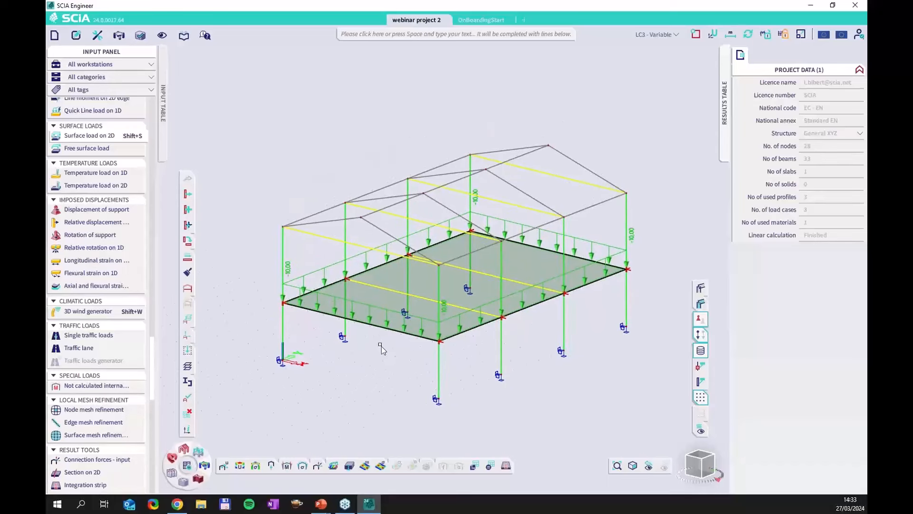
click(164, 100)
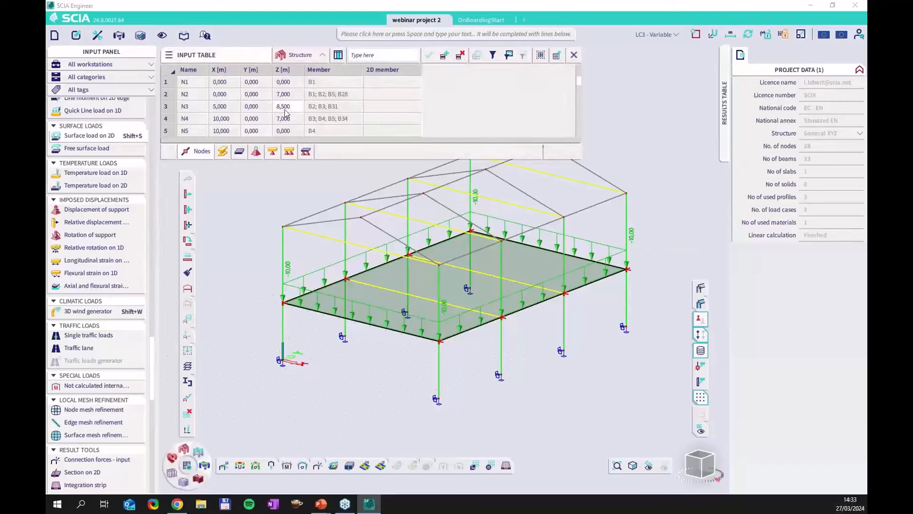
scroll(285, 107, down, 7)
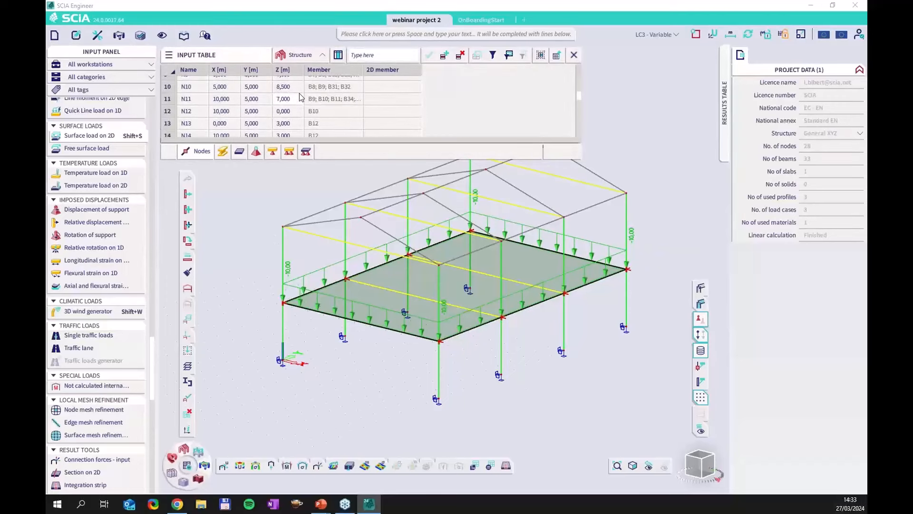
scroll(299, 98, down, 2)
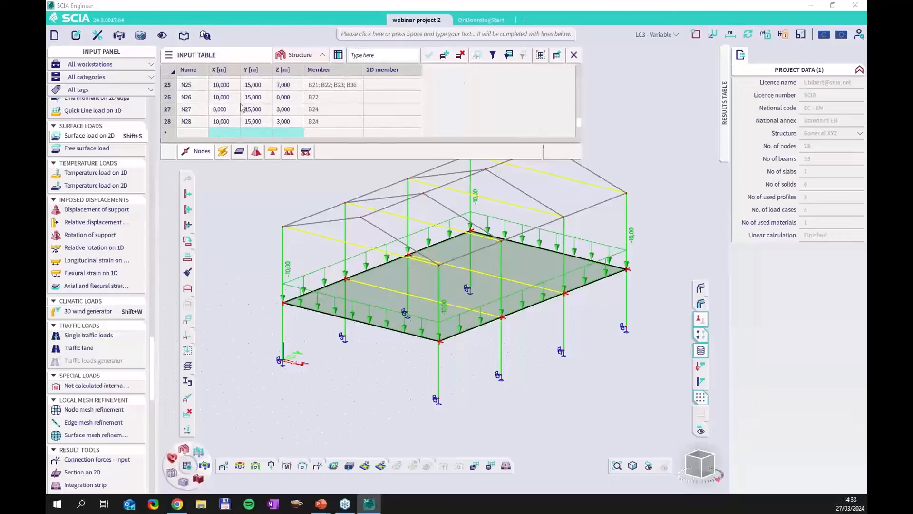
scroll(243, 107, down, 2)
scroll(243, 107, up, 1)
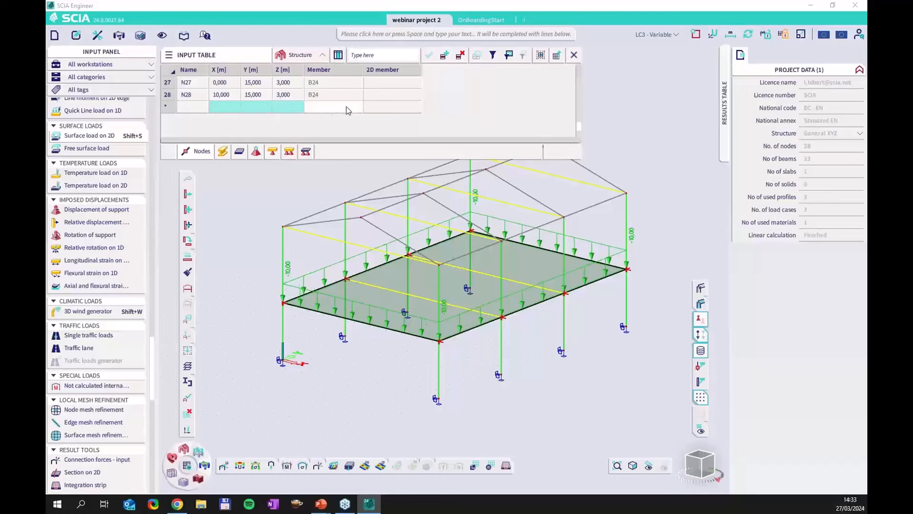
click(223, 152)
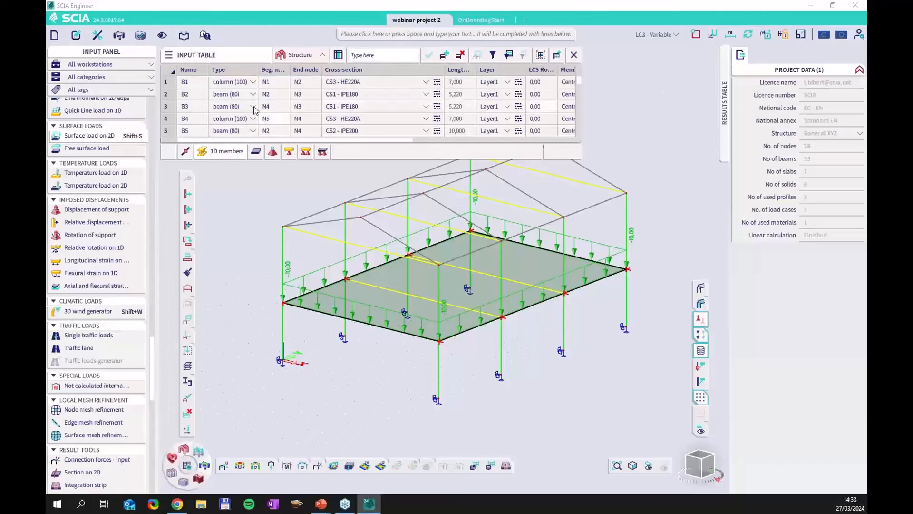
click(315, 55)
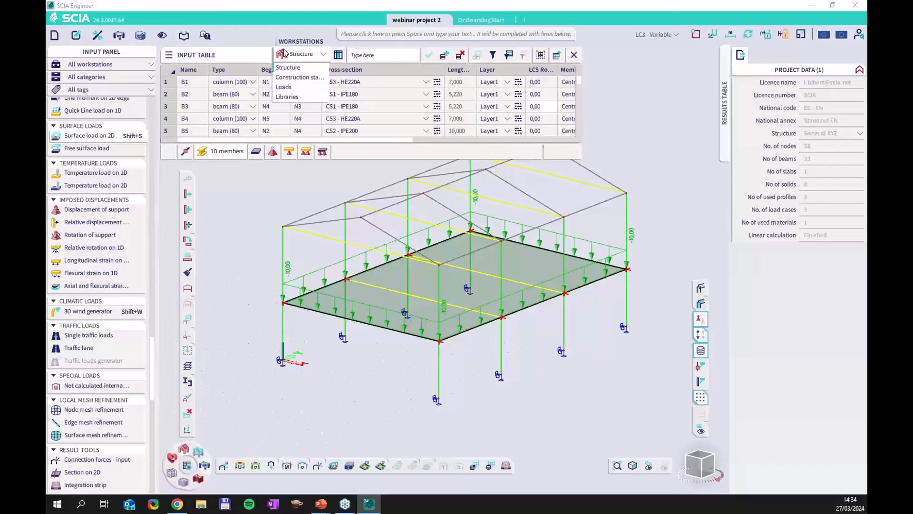
click(309, 55)
click(201, 57)
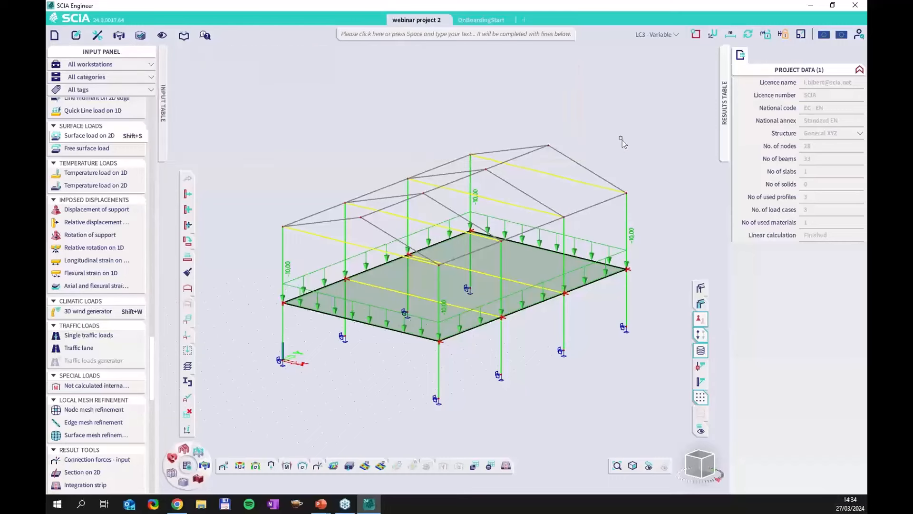
Step: Display the LC1 3D displacement results, load them into the results table, and enlarge the table
click(724, 117)
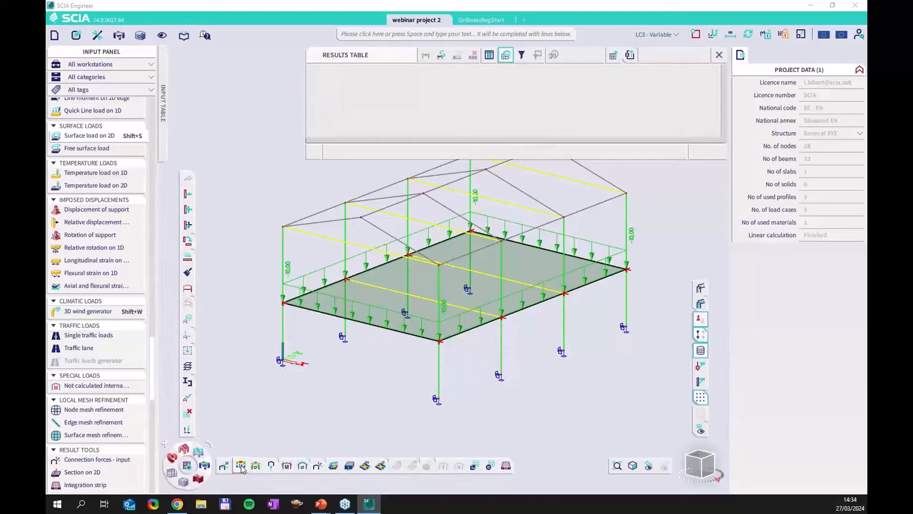
click(255, 465)
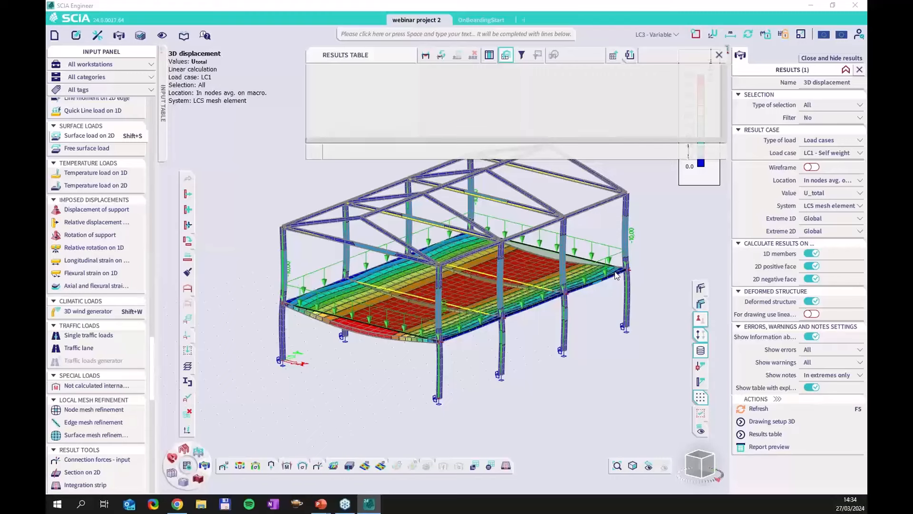
click(766, 434)
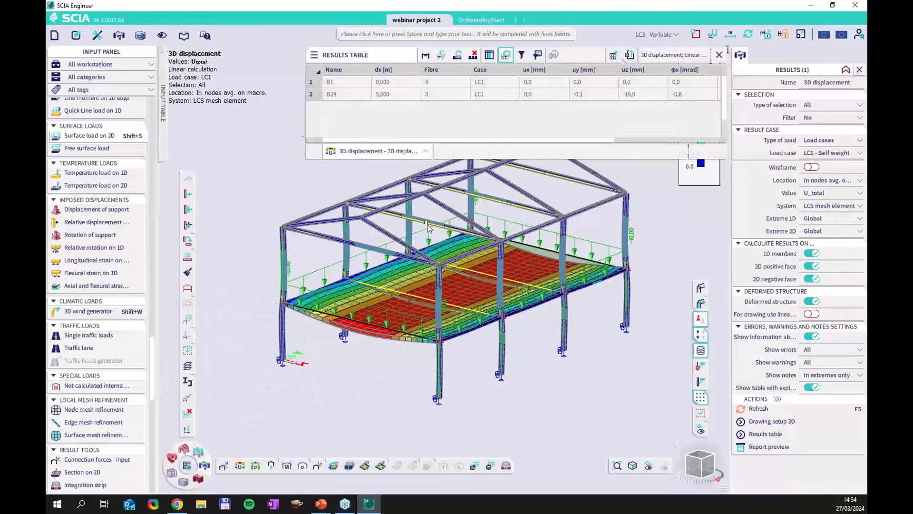
drag(444, 158, 443, 195)
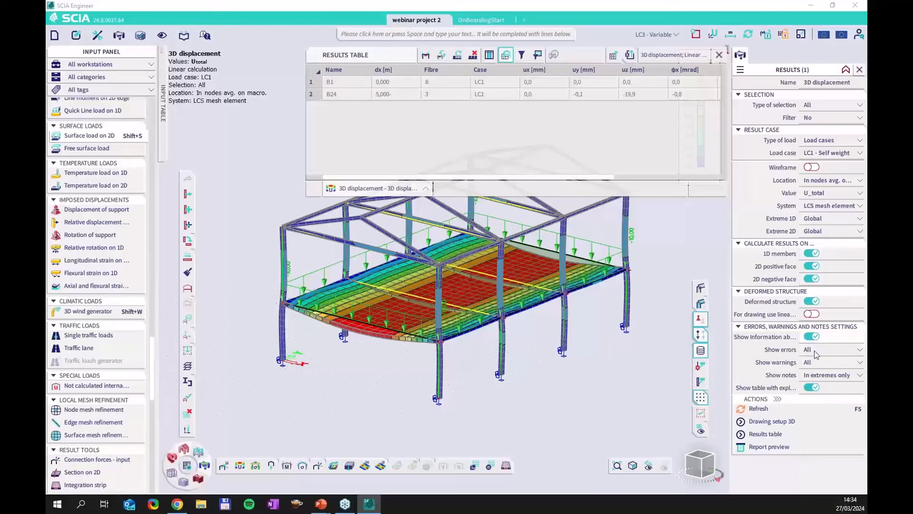
Step: Set both Extreme 1D and Extreme 2D to Member and list the 3D displacements per member in the results table
click(824, 220)
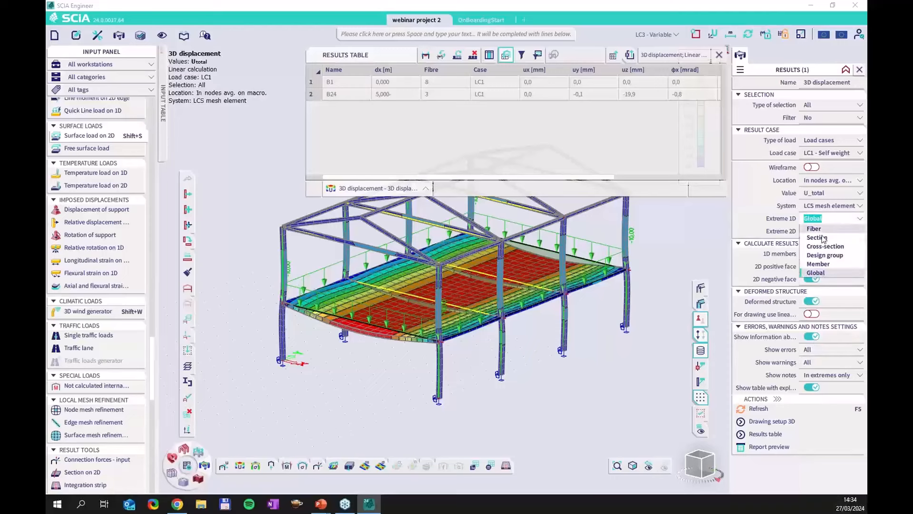
click(823, 264)
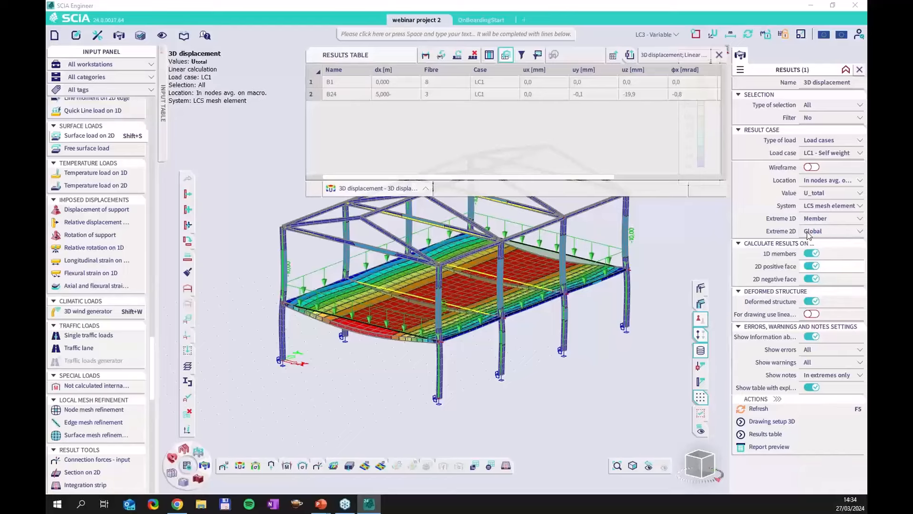
click(822, 232)
click(826, 261)
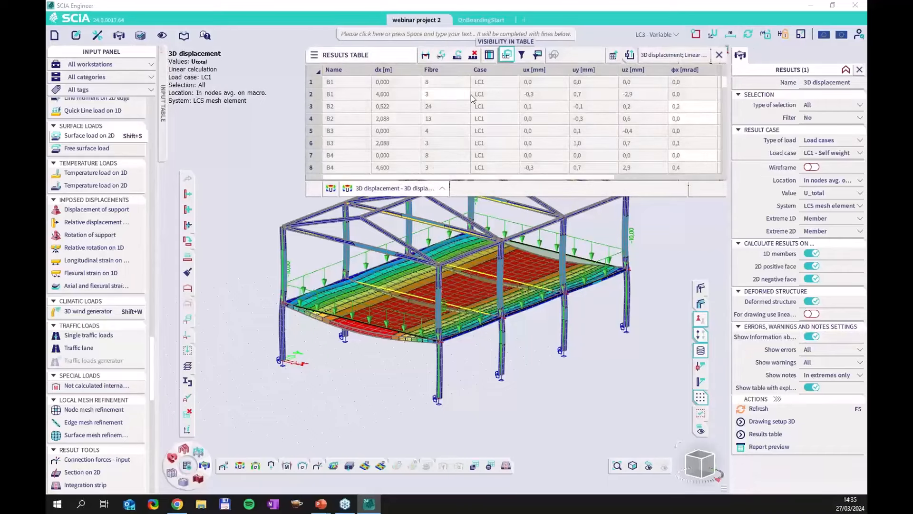
Step: Export the current 3D displacement table into the Engineering report inbox and close the results table
click(614, 56)
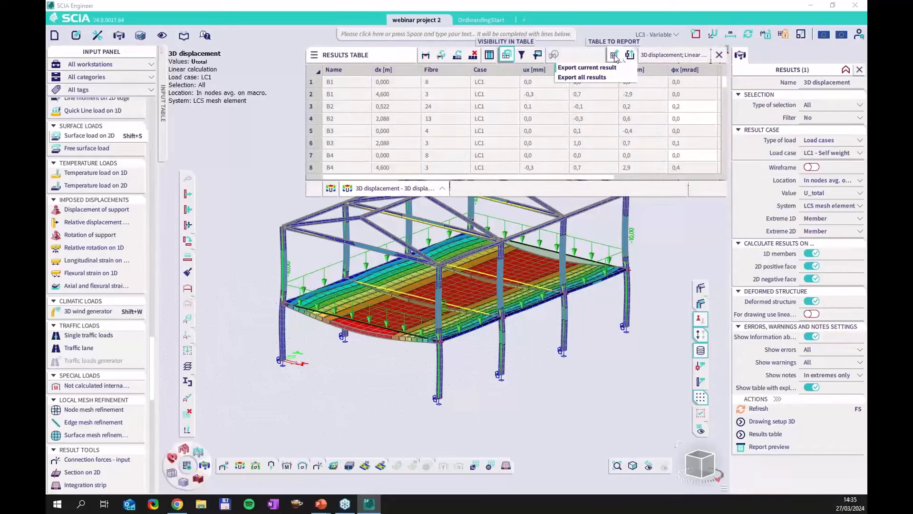
click(615, 58)
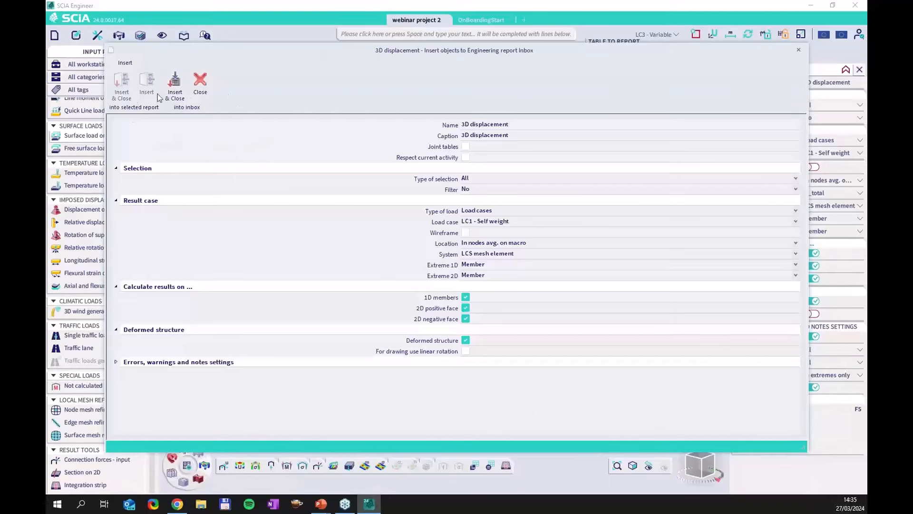
click(176, 91)
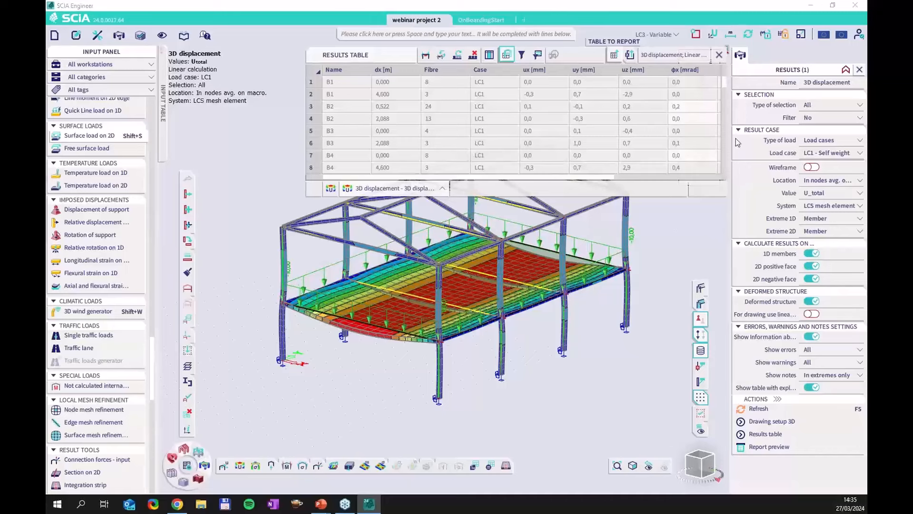
click(719, 56)
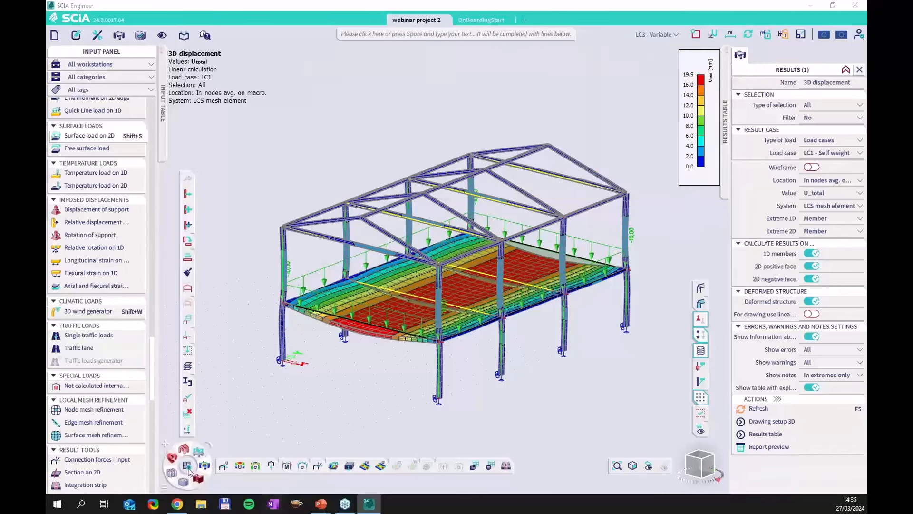
Step: Create a new engineering report and insert the two 3D displacement pictures and the 3D displacement table from the inbox
click(172, 474)
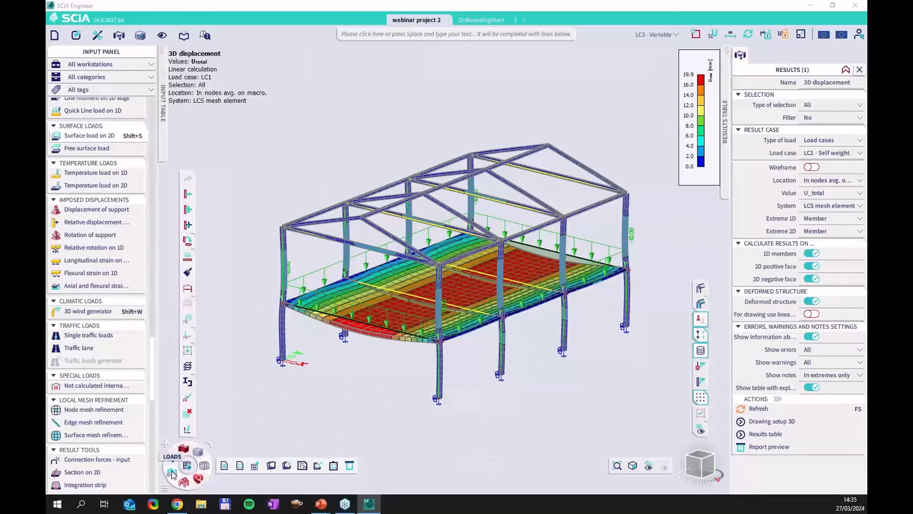
click(225, 466)
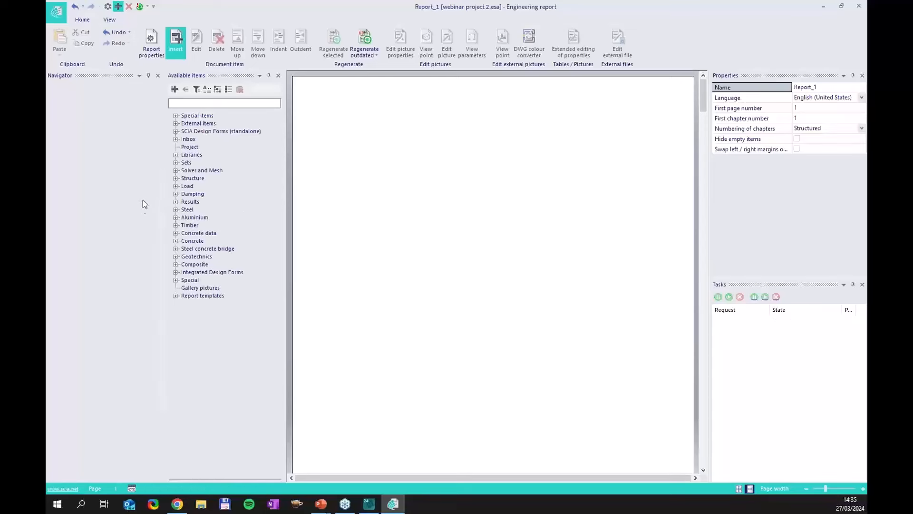
click(176, 139)
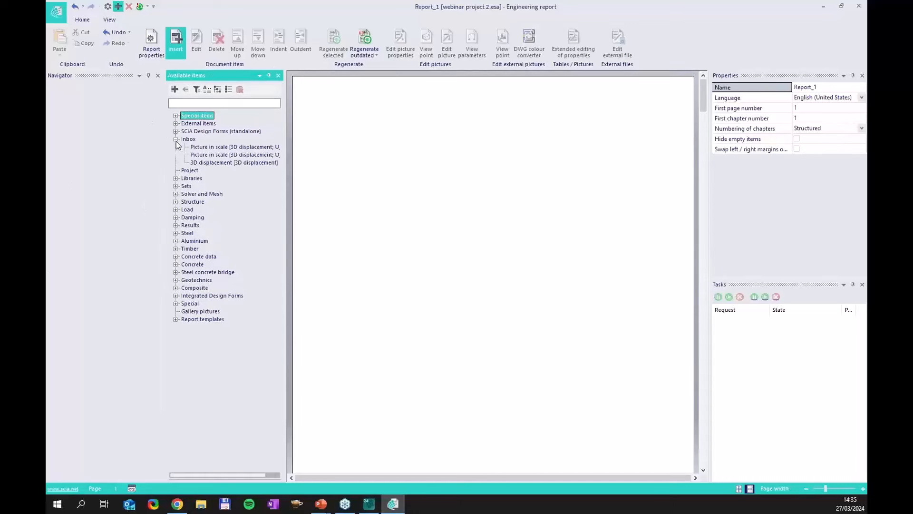
double_click(233, 148)
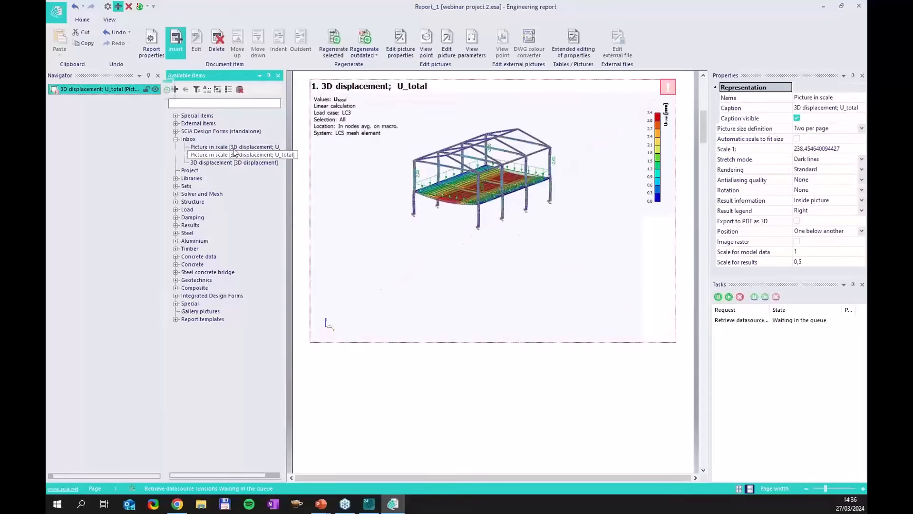
double_click(234, 153)
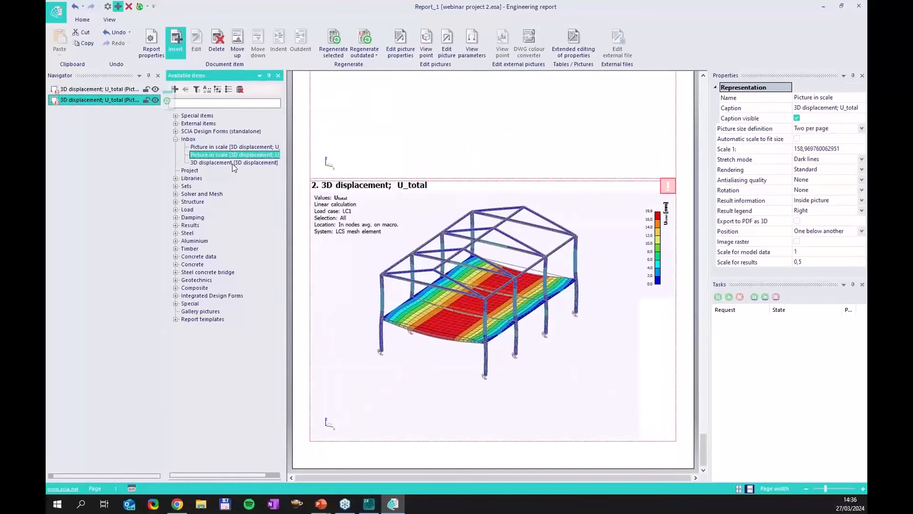
double_click(232, 163)
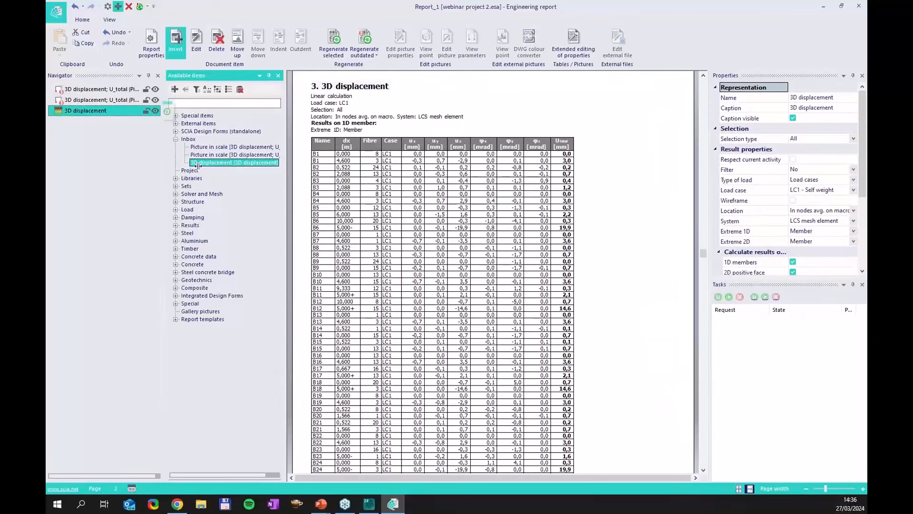
Step: Regenerate the outdated 3D displacement pictures in the report
click(59, 111)
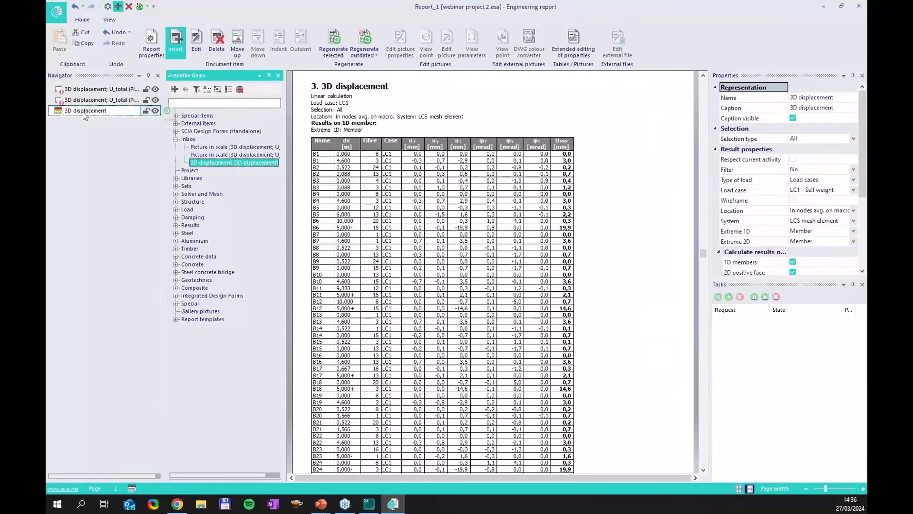
key(Return)
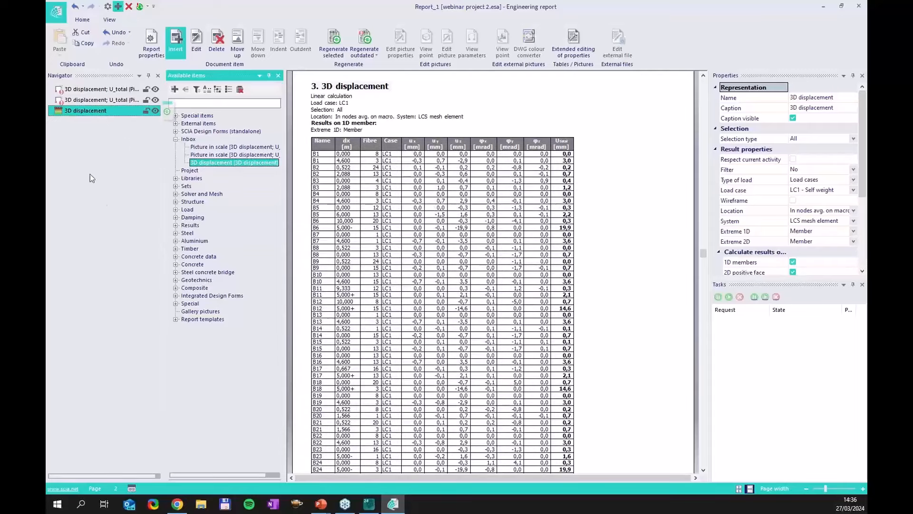
click(97, 89)
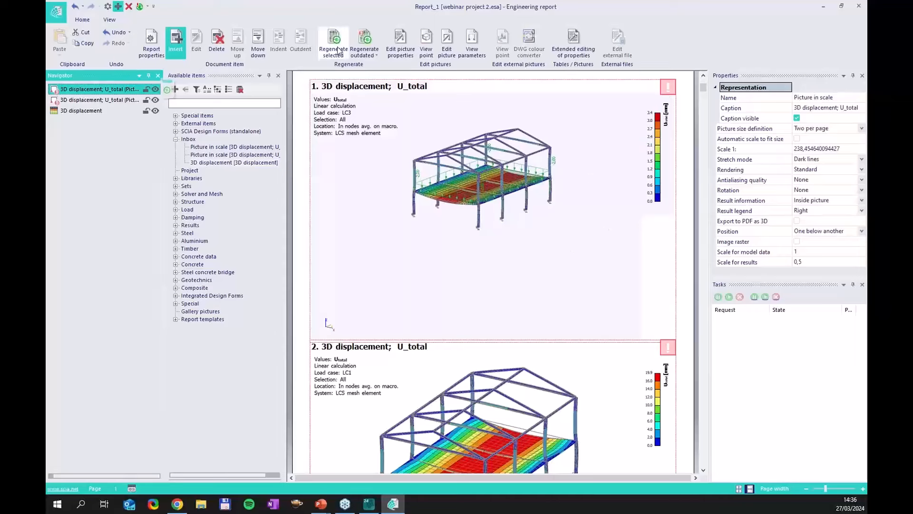
click(366, 38)
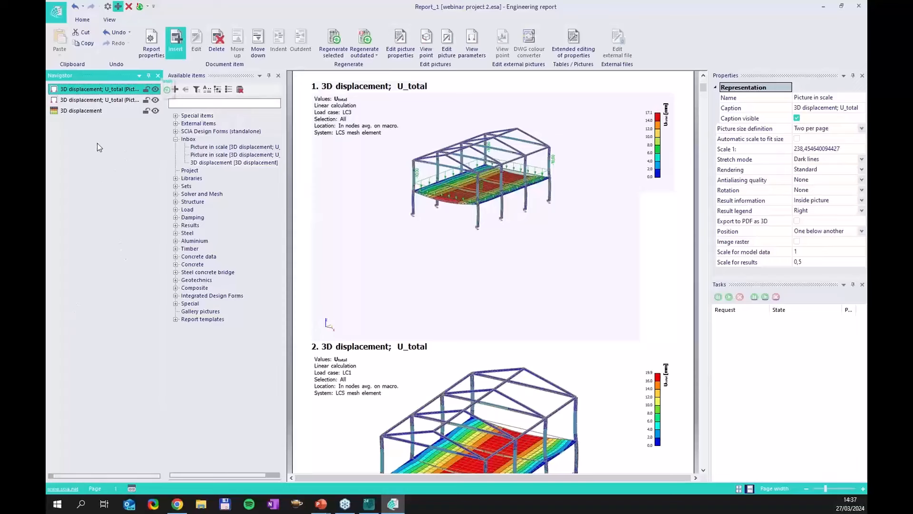
Step: Insert a Header / Footer special item and place it first in the report, above the 3D displacement pictures
click(175, 115)
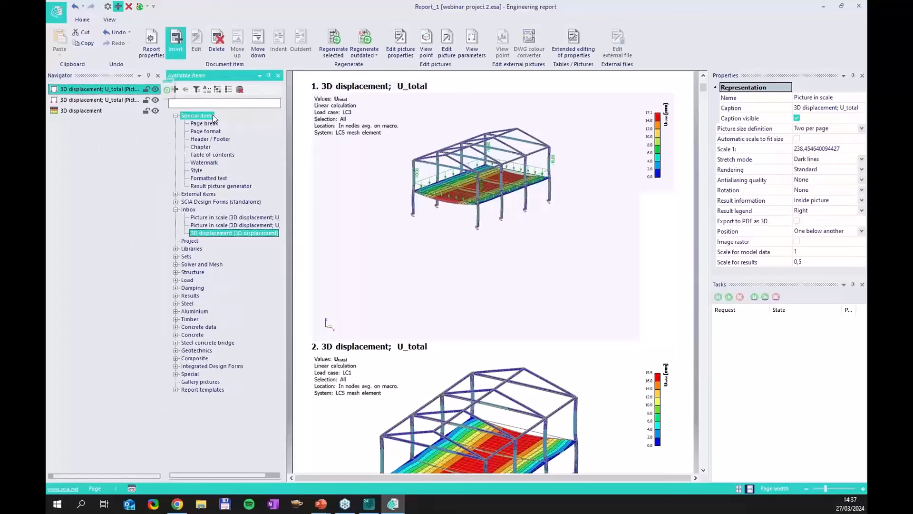
double_click(220, 140)
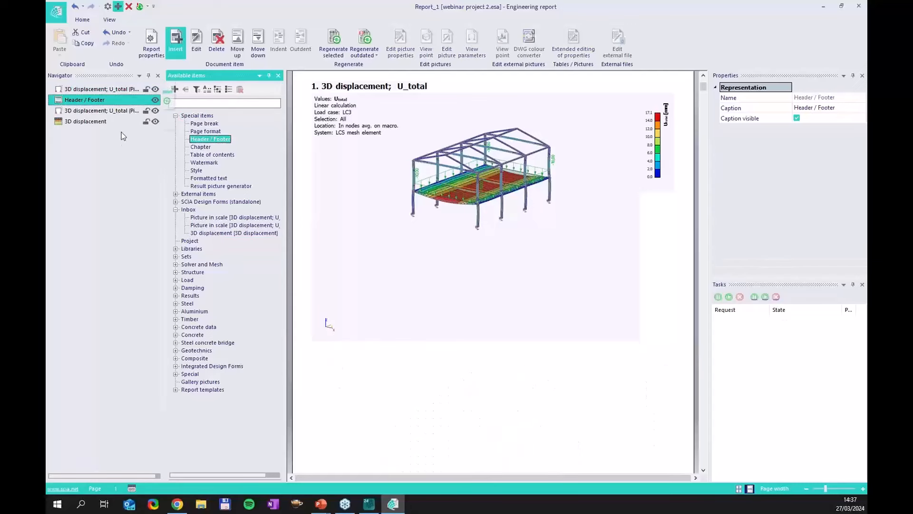
drag(121, 100, 122, 88)
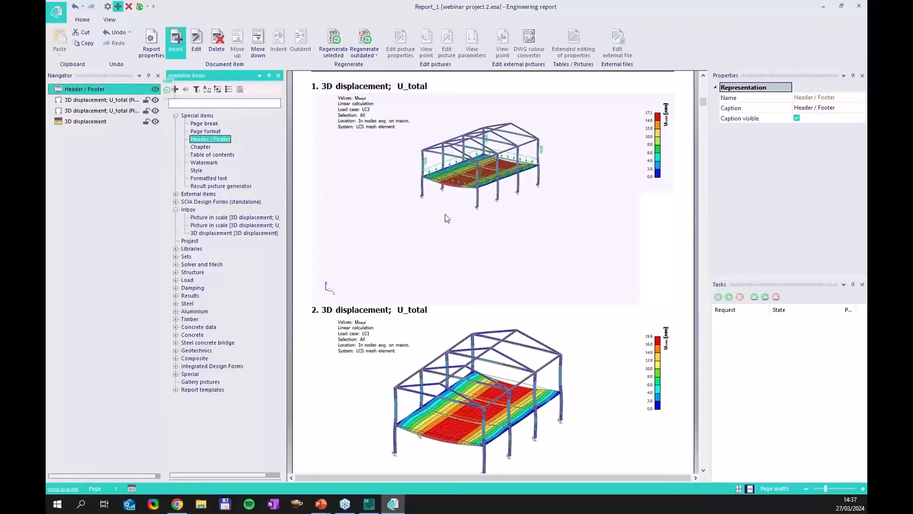
scroll(448, 218, up, 2)
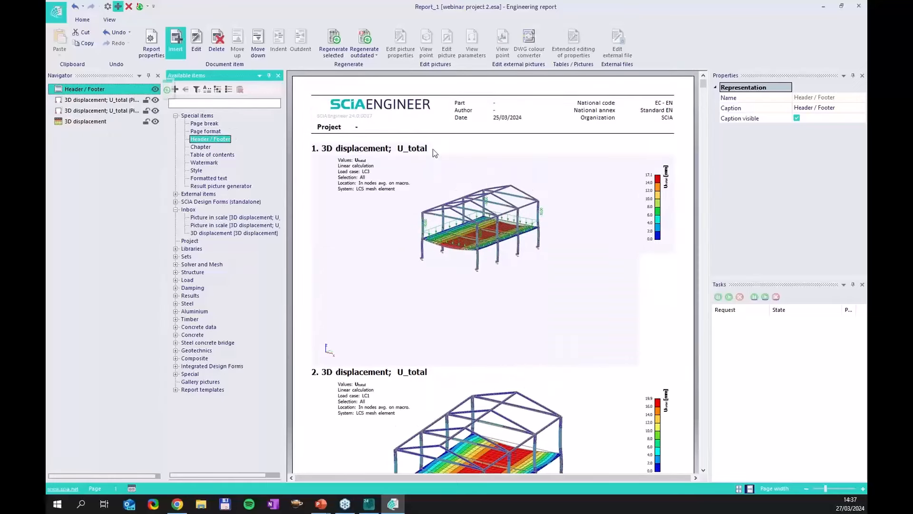
Step: Insert a chapter and a table of contents, and place the table of contents directly after the Header / Footer
double_click(203, 147)
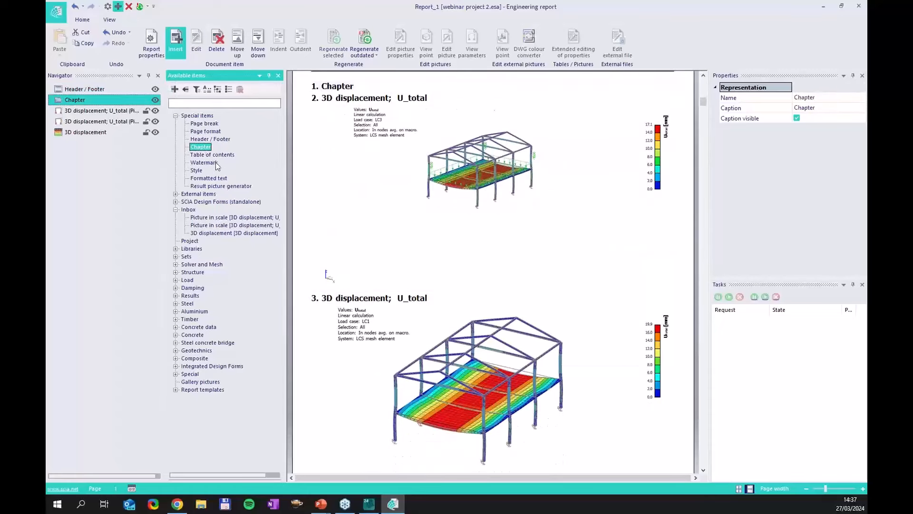
double_click(215, 156)
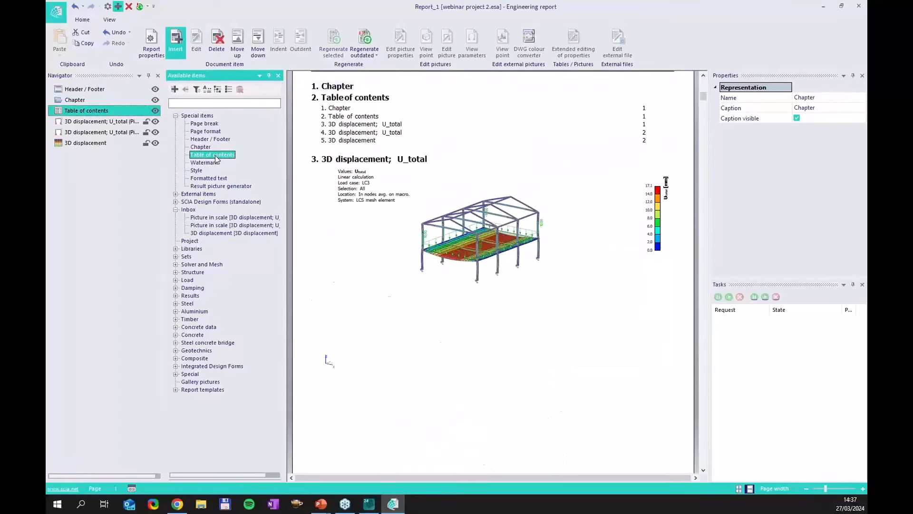
drag(105, 113, 90, 87)
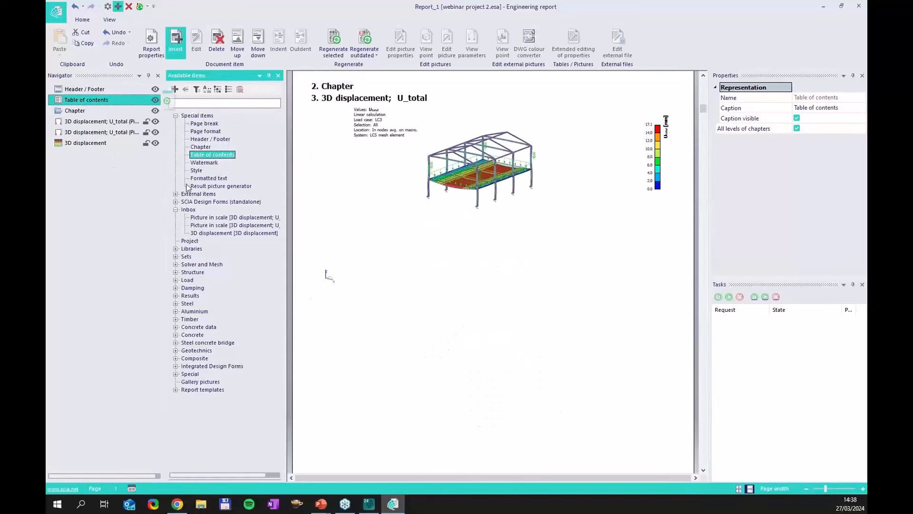
Step: Insert another chapter after the table of contents and set its caption to Structure
double_click(201, 147)
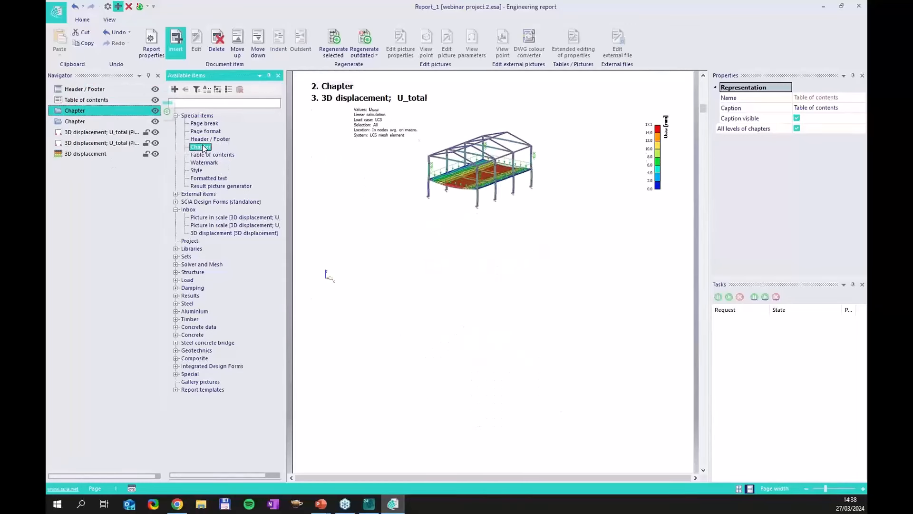
click(839, 109)
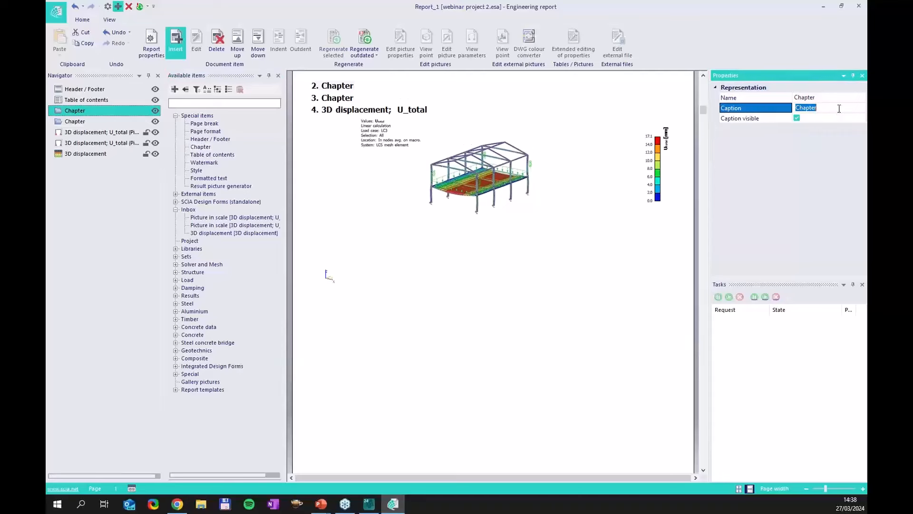
text(Structure)
click(66, 216)
Step: Set the caption of the remaining uncaptioned chapter to Results
click(74, 122)
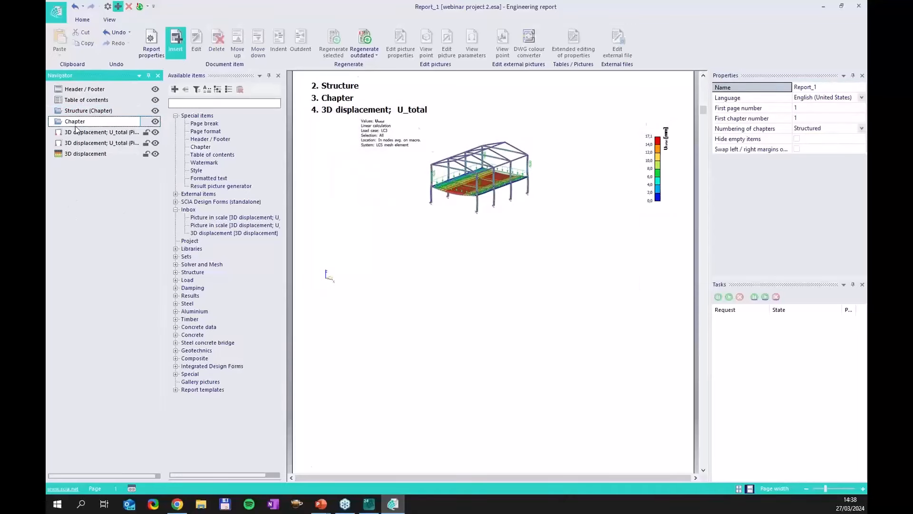
click(829, 107)
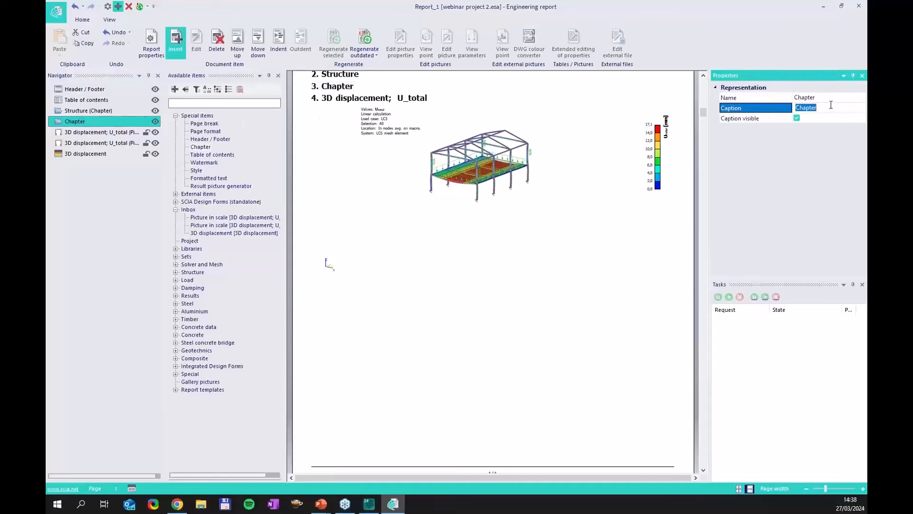
text(Results)
click(123, 187)
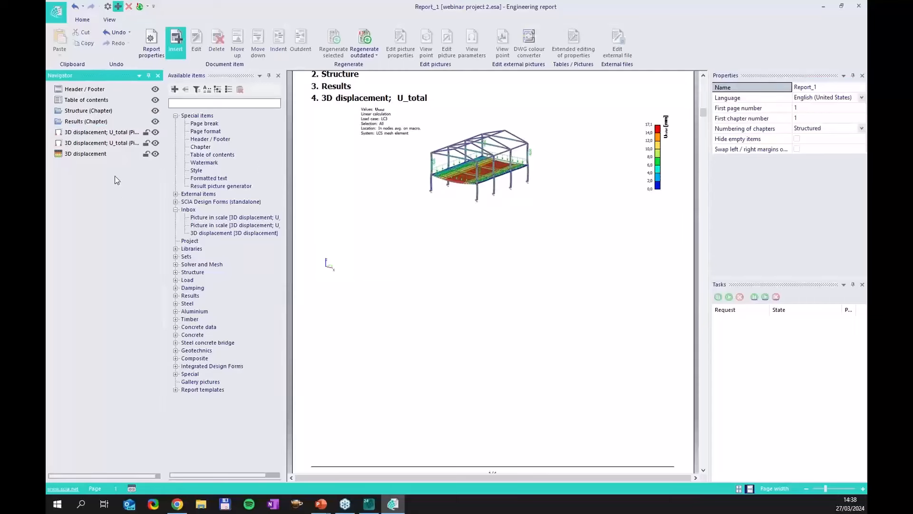
scroll(456, 255, up, 3)
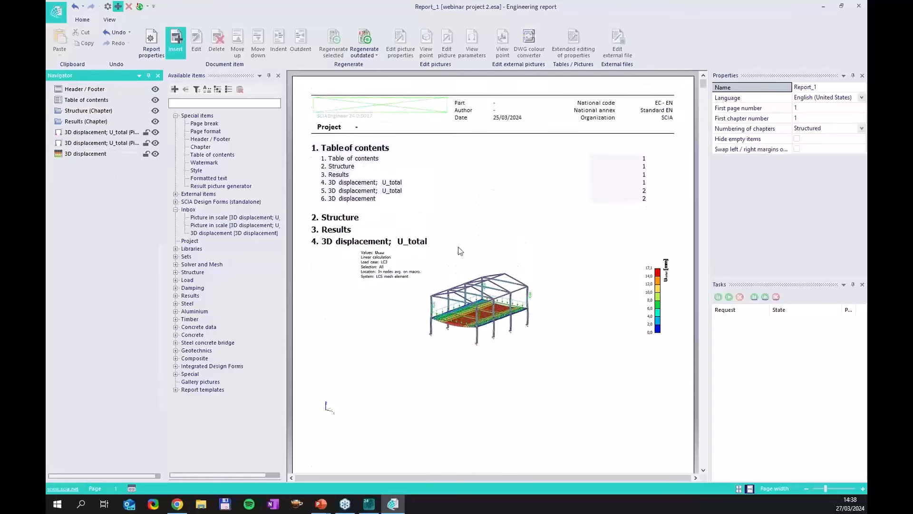
Step: Open the Header / Footer item in the page layout editor, view its layout settings, and close the editor
click(93, 89)
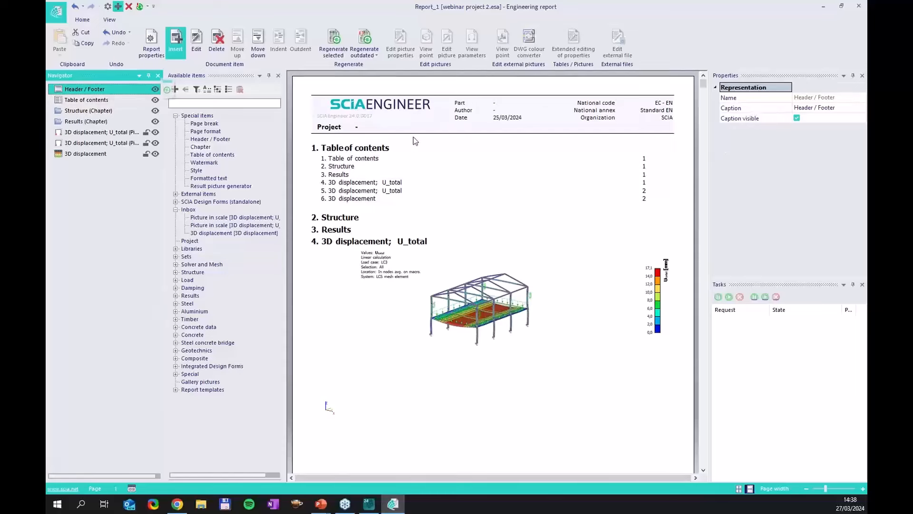
click(196, 40)
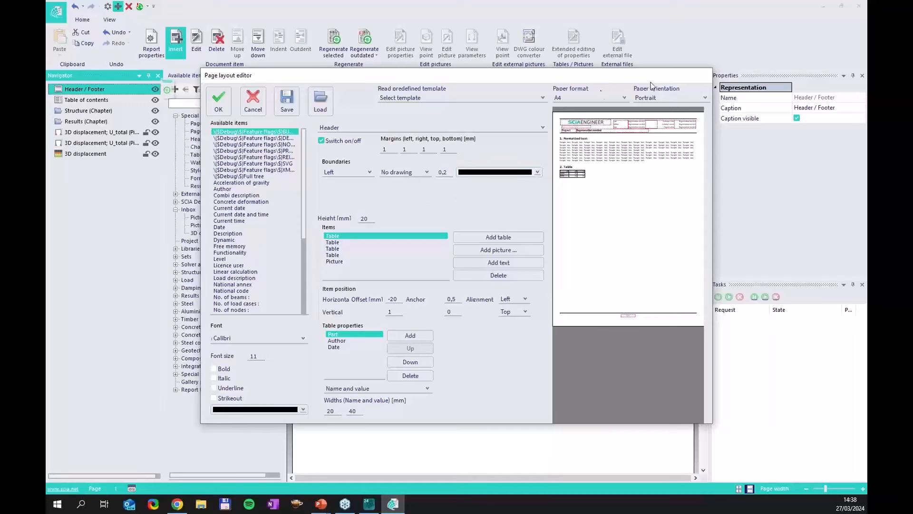
click(213, 116)
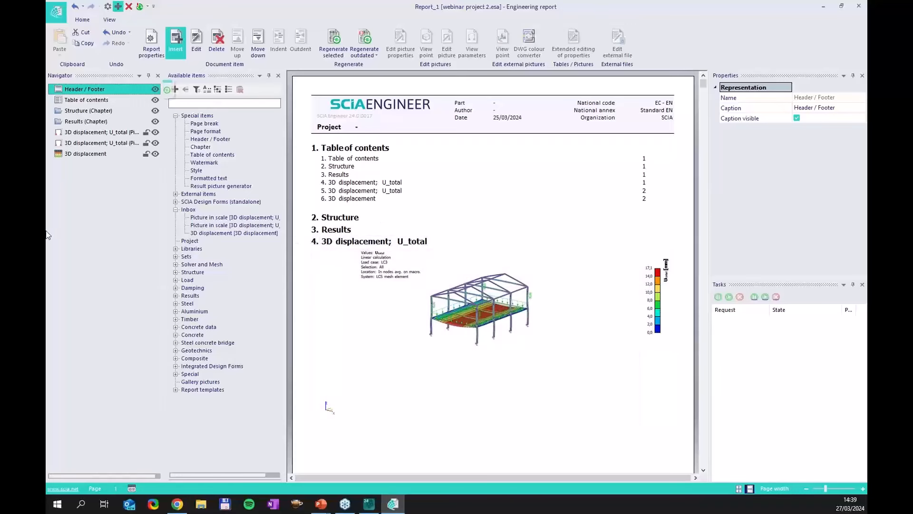
Step: Nest the two 3D displacement pictures and the 3D displacement table under the Results chapter
mouse_move(100, 129)
mouse_down()
mouse_move(99, 119)
mouse_move(96, 145)
mouse_move(109, 137)
mouse_up()
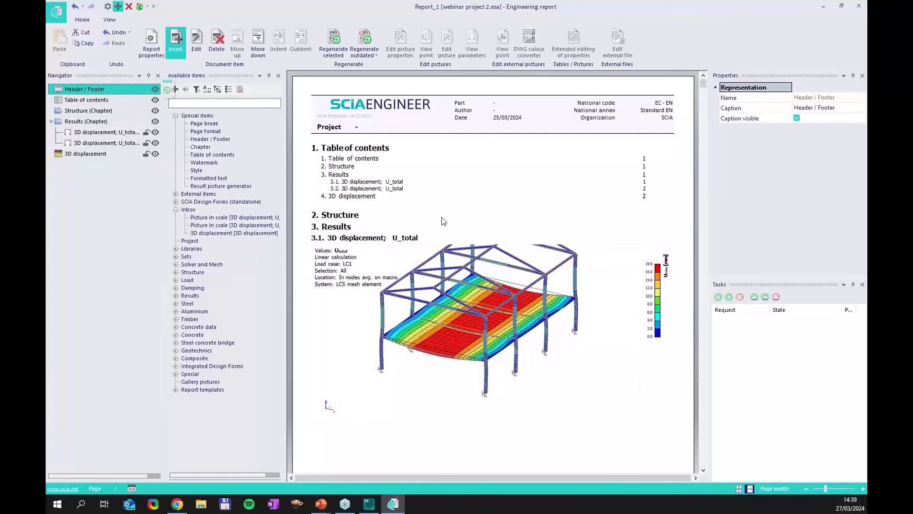
click(93, 154)
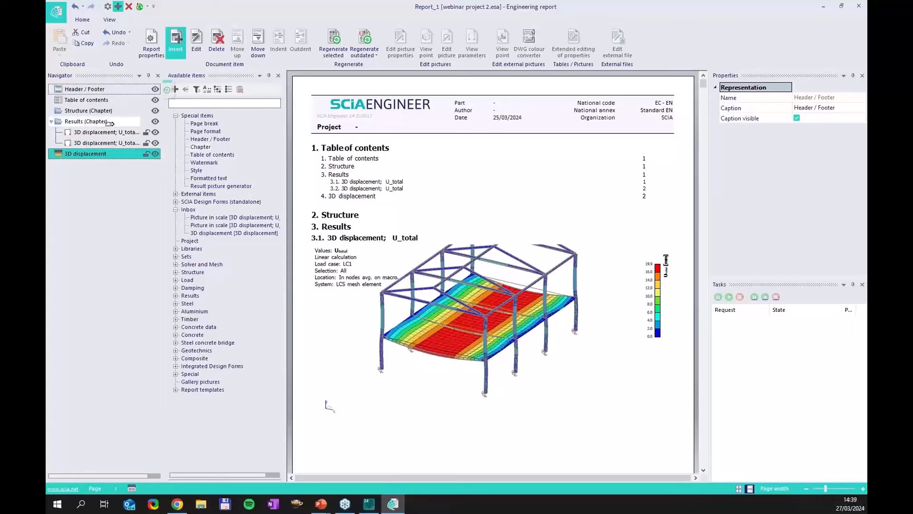
drag(109, 124, 109, 123)
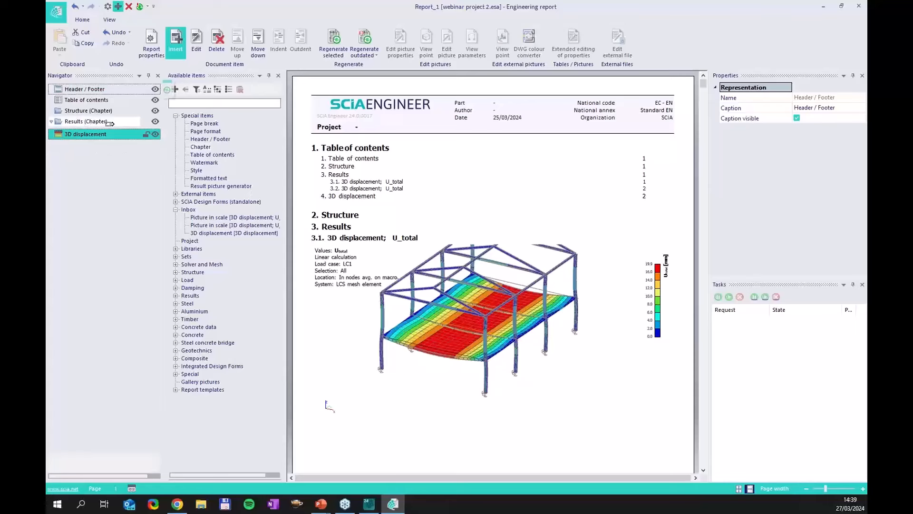
click(94, 224)
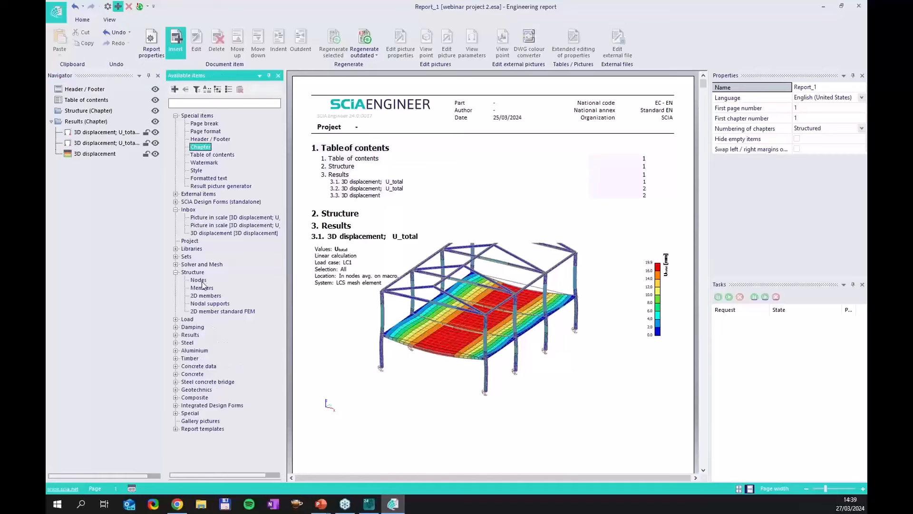
Step: Insert the Nodes and Members tables and place them in the Structure chapter, with Nodes nested under Members
double_click(200, 280)
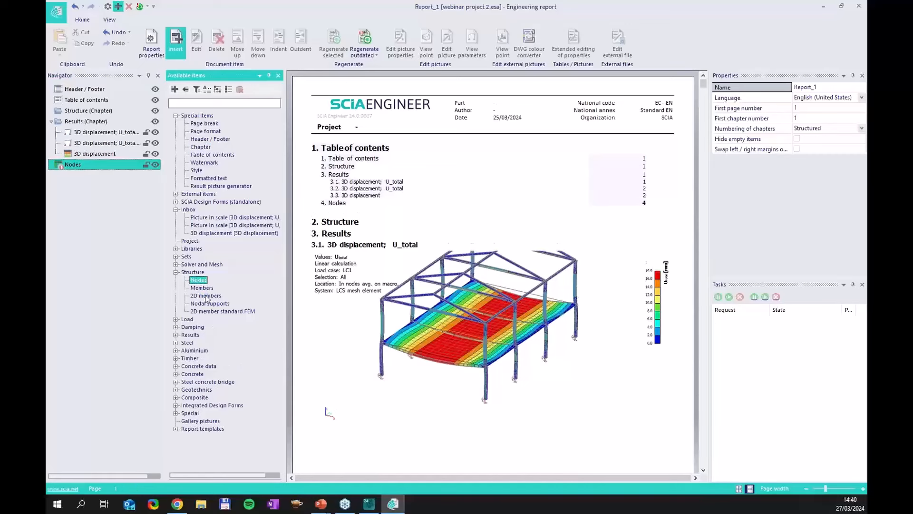
double_click(201, 287)
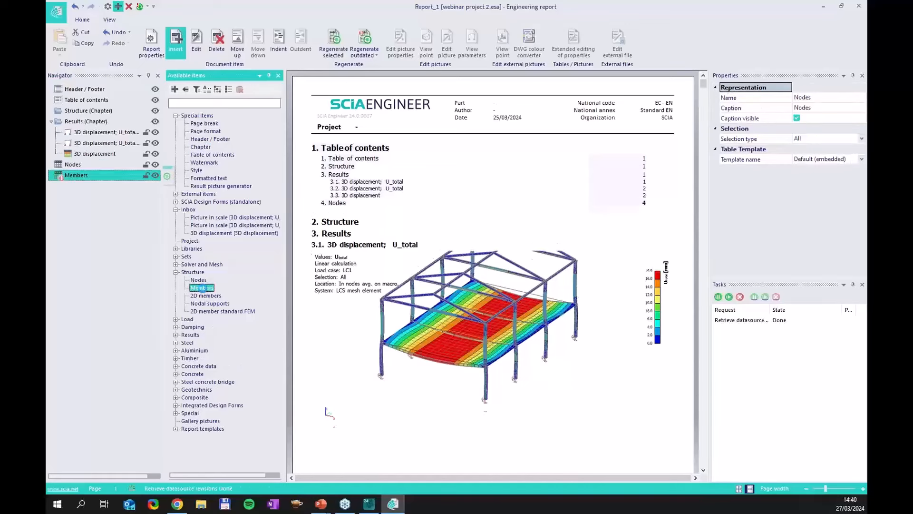
click(72, 164)
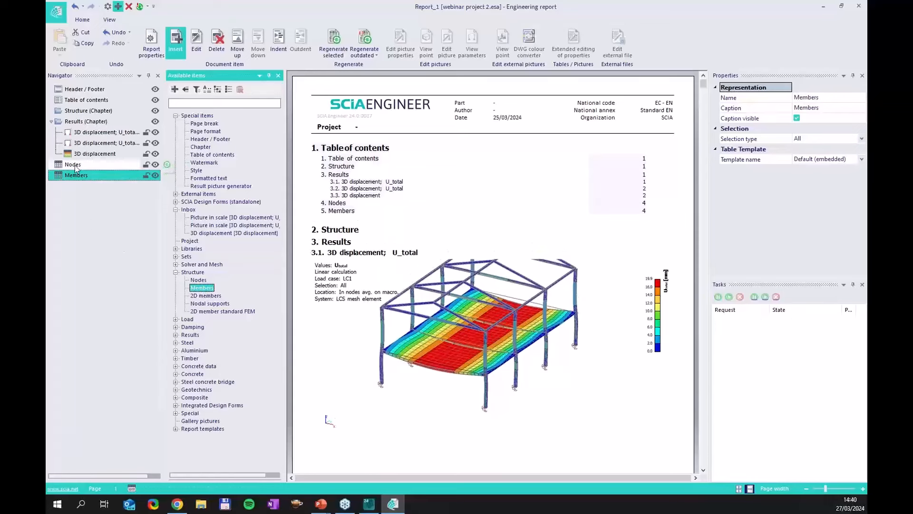
drag(92, 114, 131, 120)
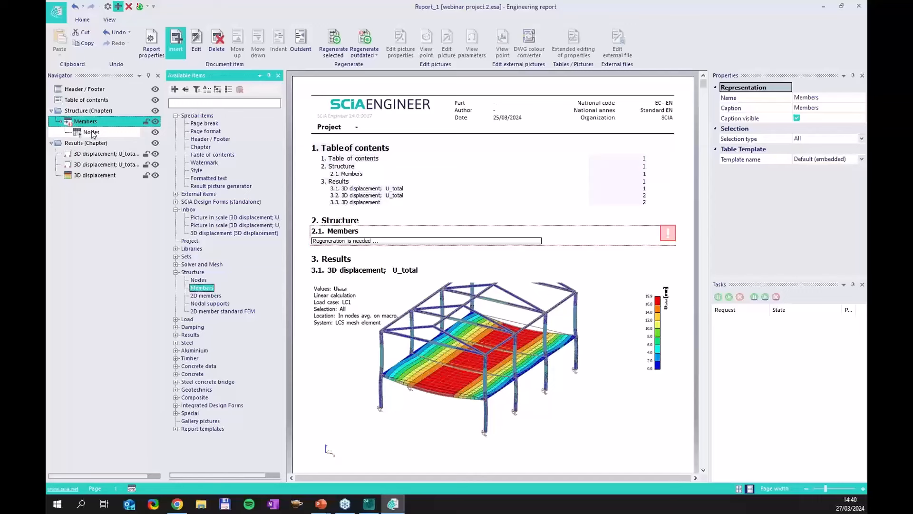
Step: Regenerate the outdated report items and review the member tables with their nested node tables
click(364, 39)
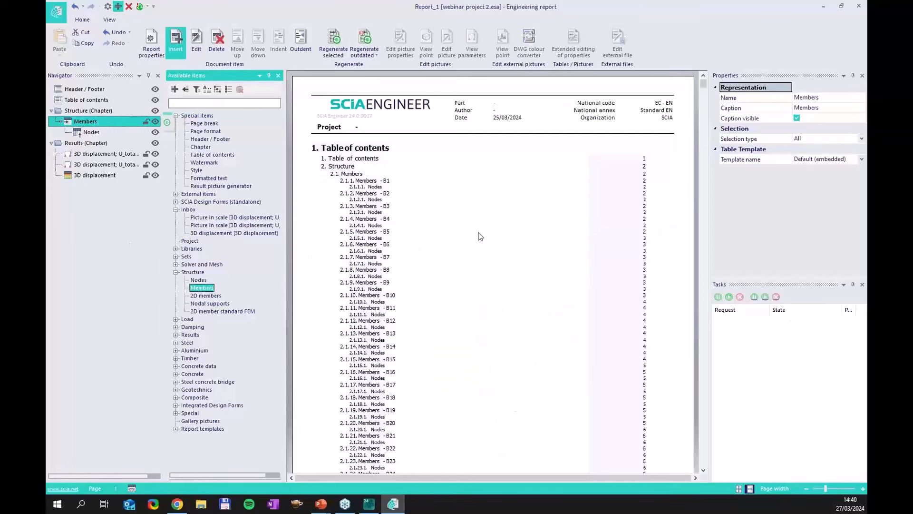
scroll(481, 236, down, 1)
scroll(475, 220, down, 10)
scroll(395, 191, down, 2)
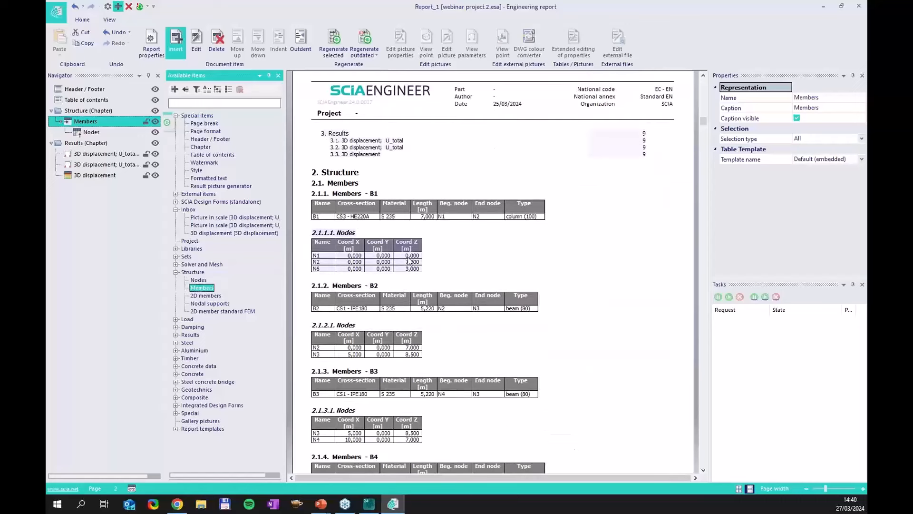
scroll(424, 205, down, 2)
scroll(430, 208, up, 1)
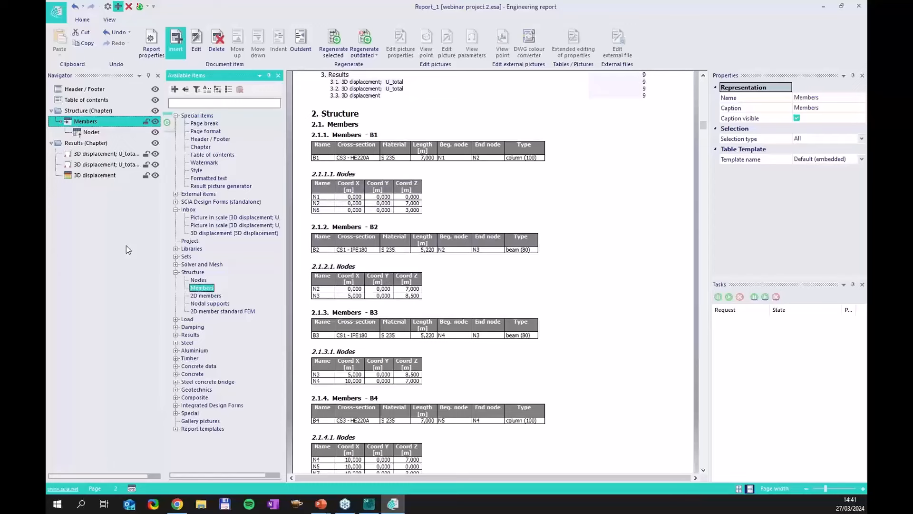
Step: Insert a Result picture generator item at the end of the report, outside the Results chapter
click(103, 253)
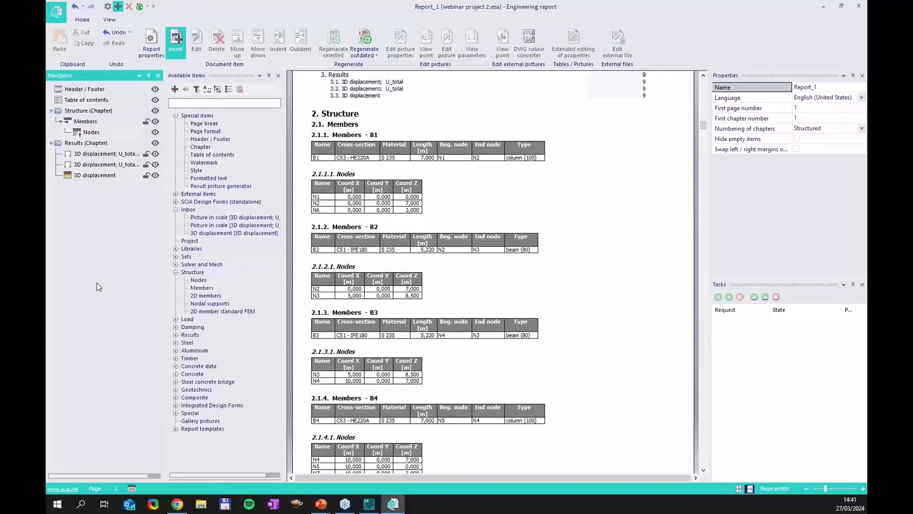
double_click(217, 186)
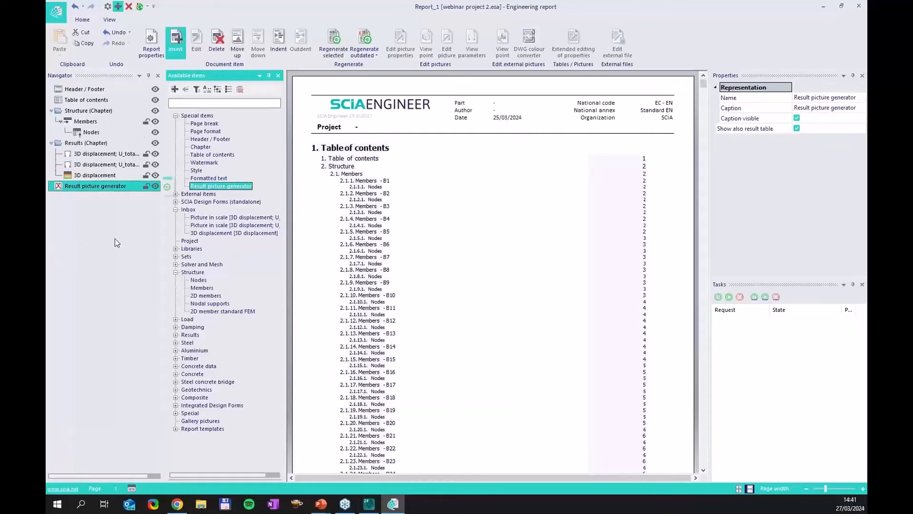
click(101, 177)
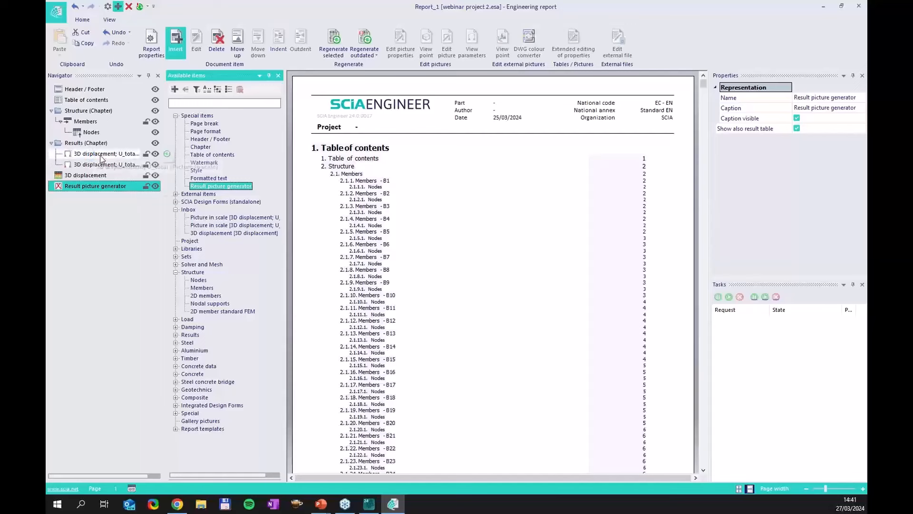
drag(101, 156, 110, 175)
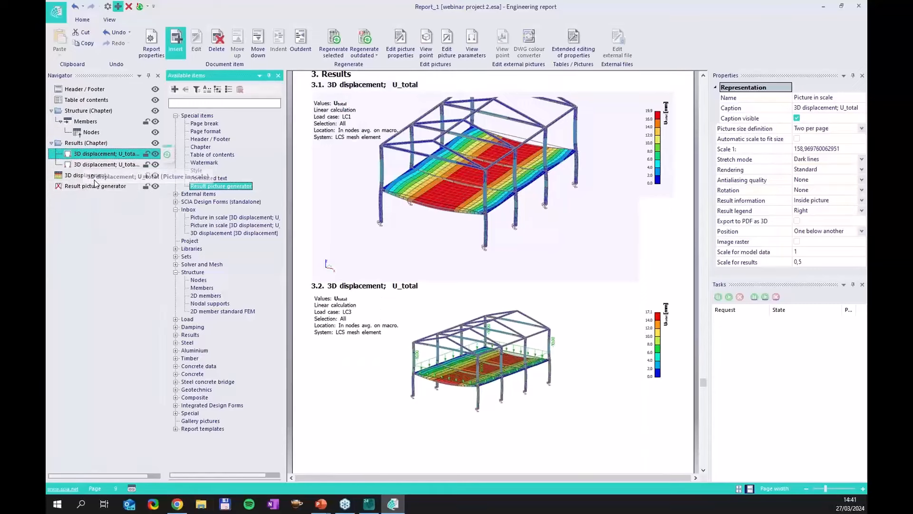
drag(98, 175, 106, 144)
drag(129, 474, 90, 475)
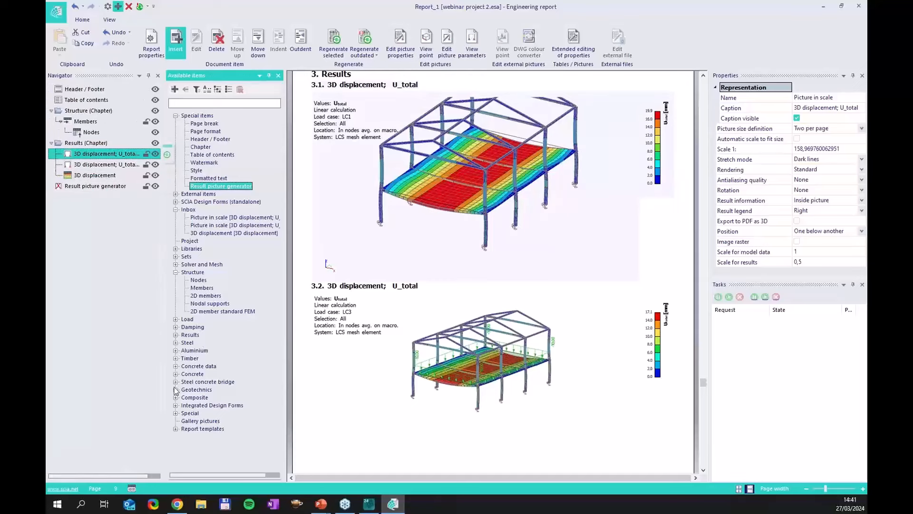
Step: Insert a 1D internal forces result table and nest it under the Result picture generator
click(176, 335)
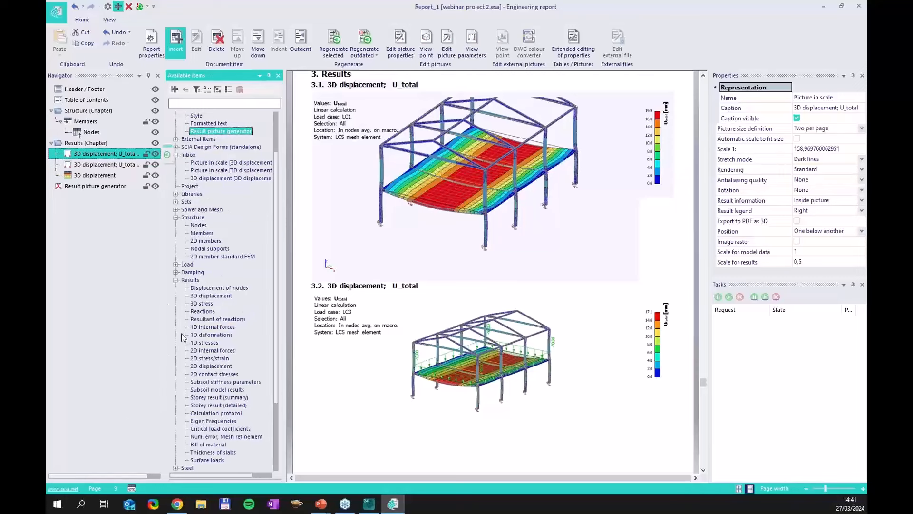
double_click(212, 327)
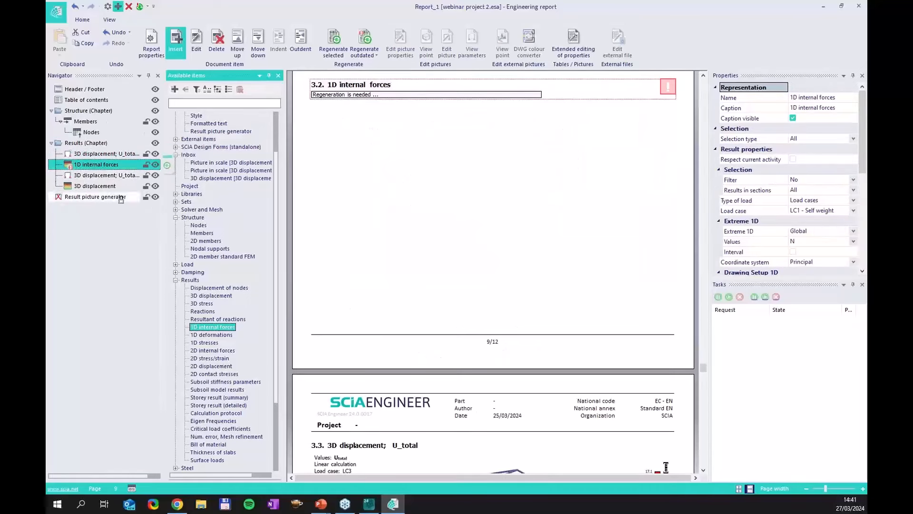
drag(125, 199, 123, 199)
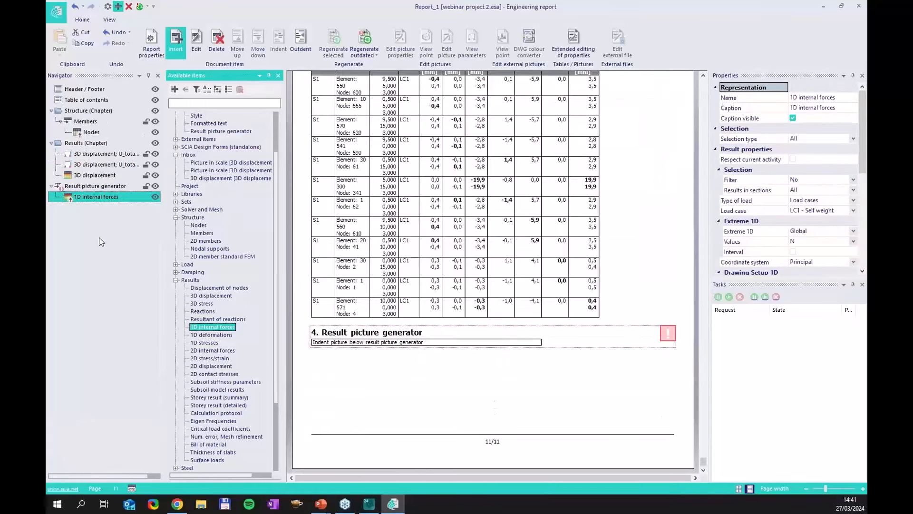
Step: Move the LC1 3D displacement picture out of the Results chapter and nest it under the Result picture generator
click(109, 165)
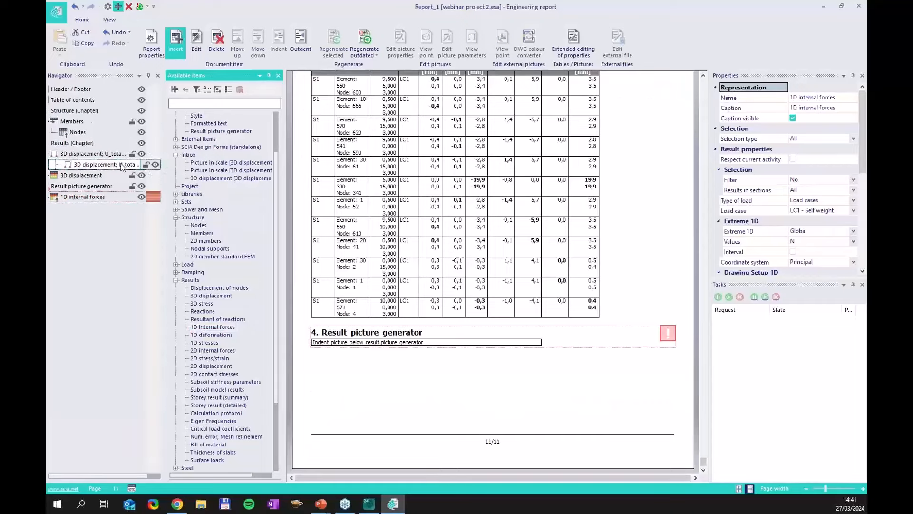
click(113, 154)
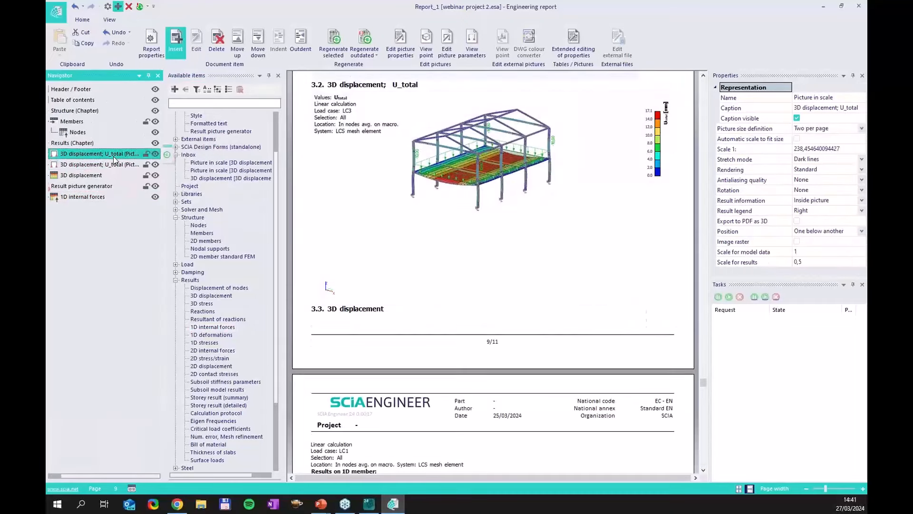
mouse_move(106, 195)
mouse_down()
mouse_move(116, 194)
mouse_move(111, 186)
mouse_up()
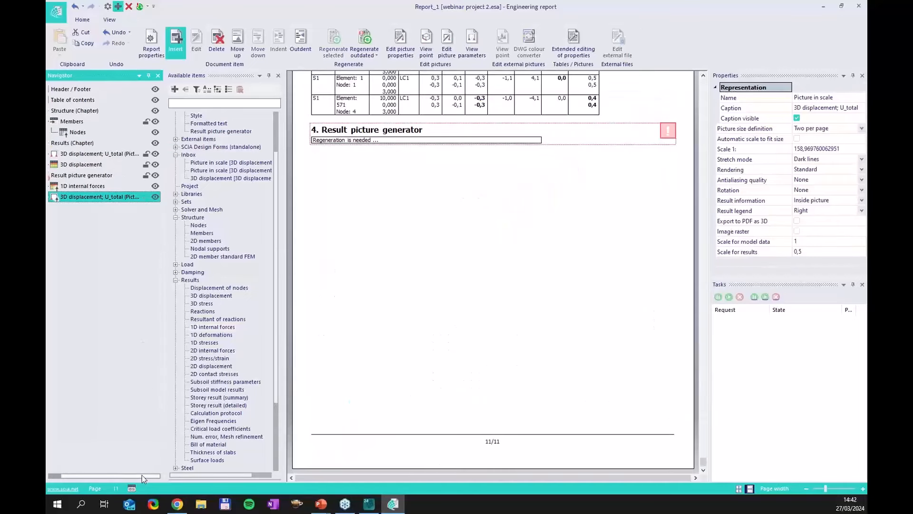
click(107, 268)
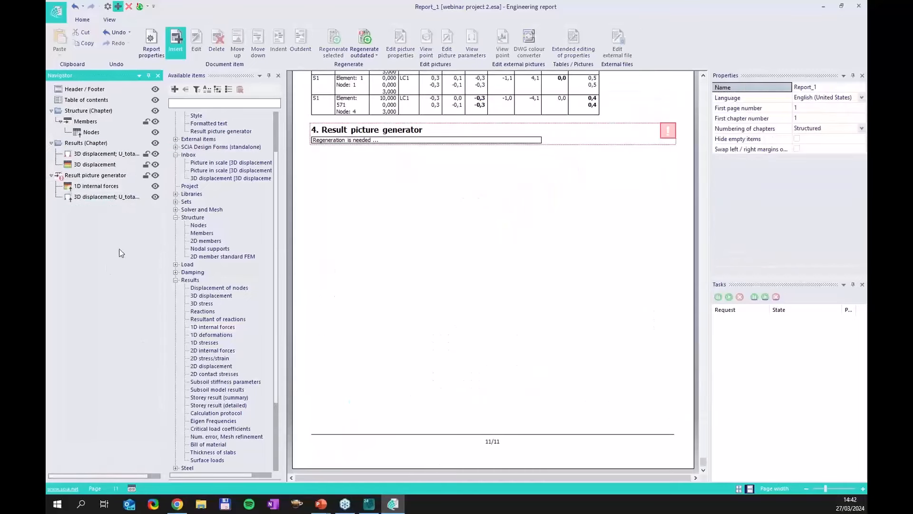
Step: Regenerate the outdated report items and check the Result picture generator's internal forces table and axial force picture
click(96, 175)
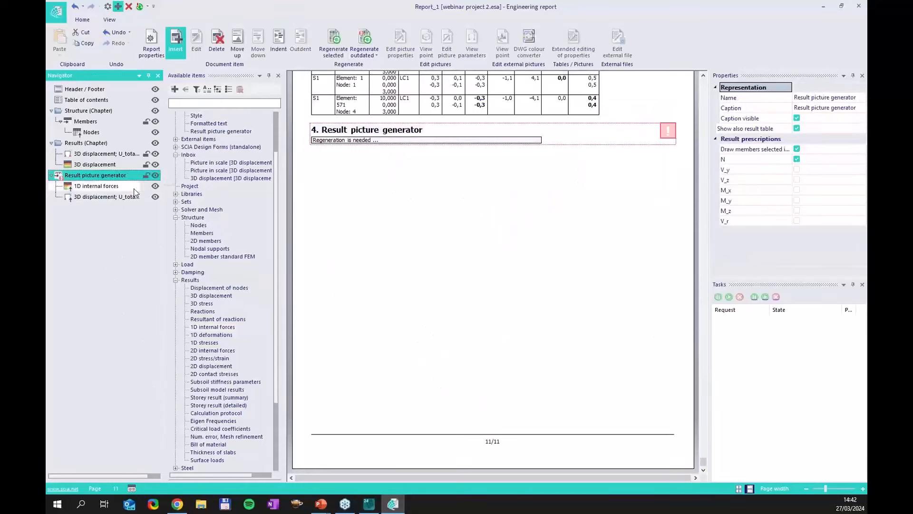
click(365, 39)
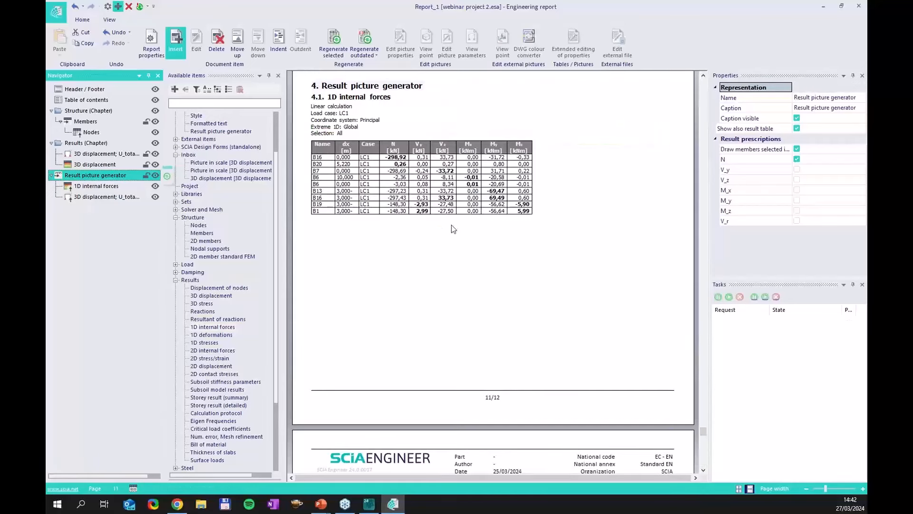
scroll(475, 219, down, 3)
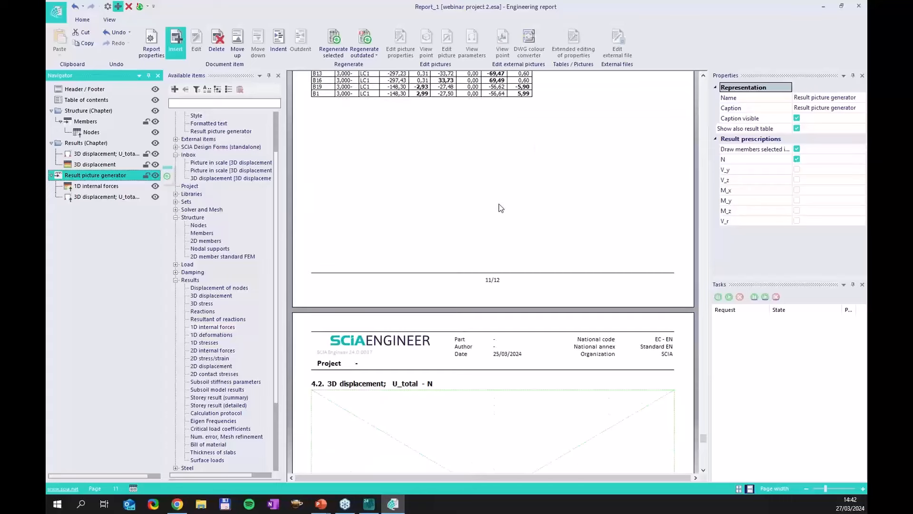
scroll(497, 206, down, 1)
Step: Enable the V_y, V_z and M_x components in the Result picture generator and regenerate its pictures
click(77, 175)
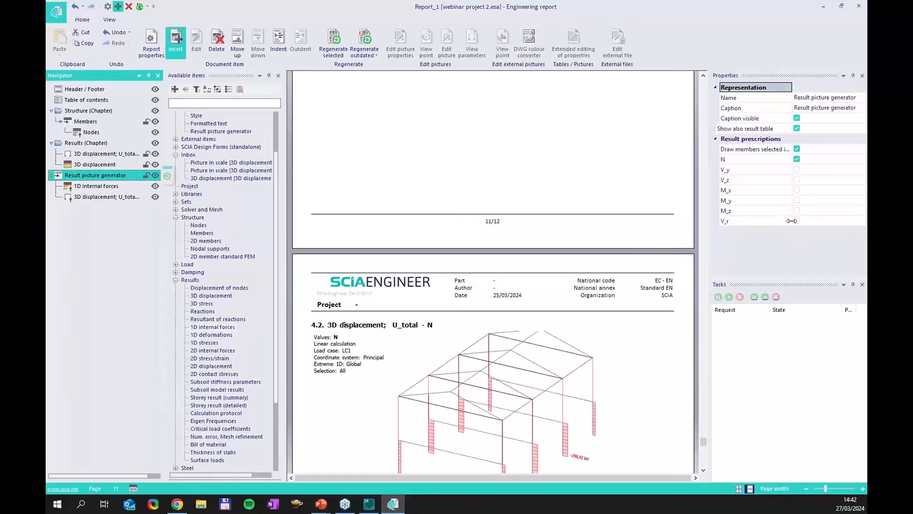
click(797, 169)
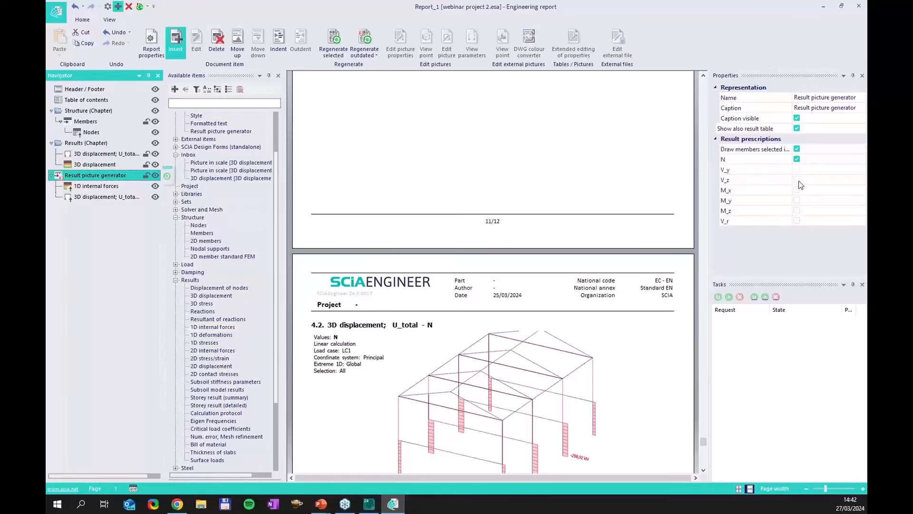
click(797, 179)
click(797, 190)
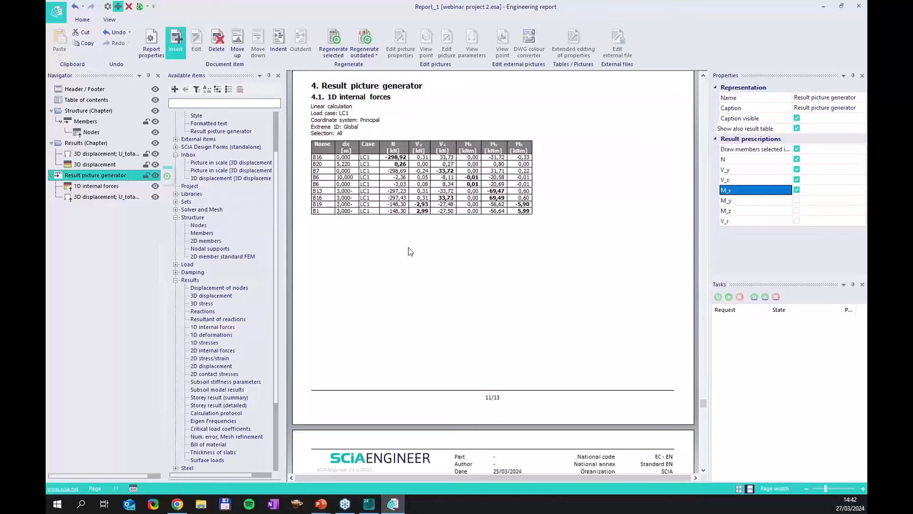
Step: Examine the 1D internal forces table and the generated N, V_y, V_z and M_x pictures in the report
scroll(487, 176, down, 1)
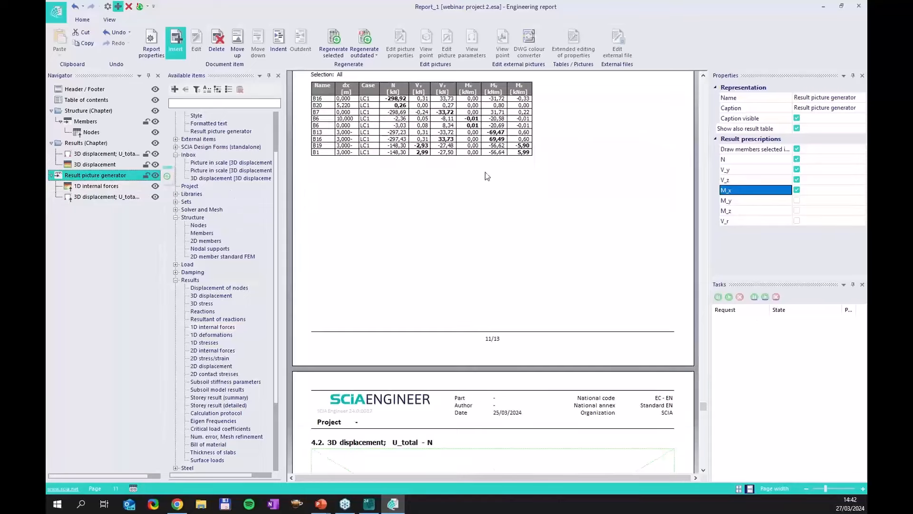
scroll(458, 194, up, 1)
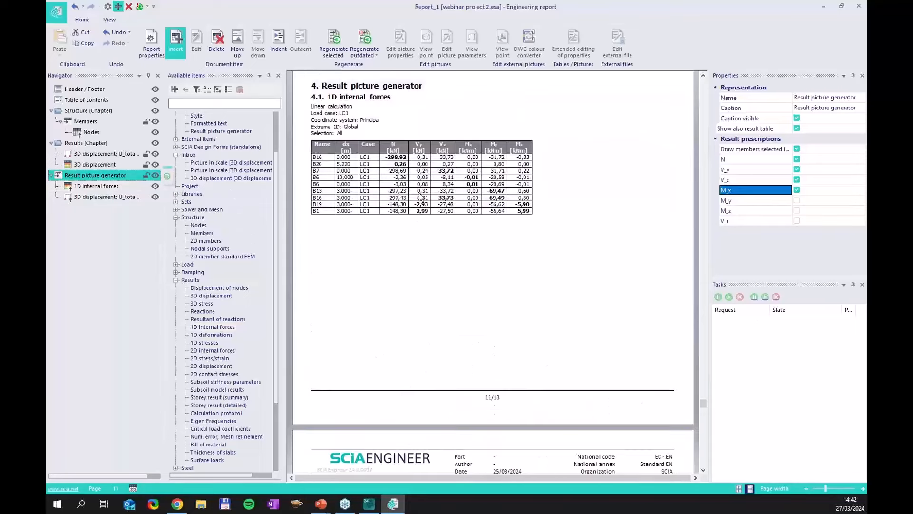
scroll(432, 219, down, 5)
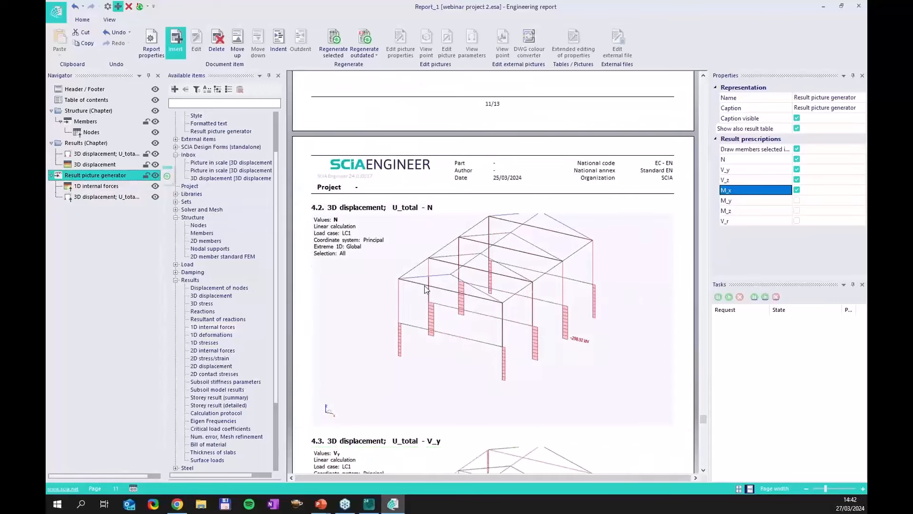
scroll(513, 208, down, 3)
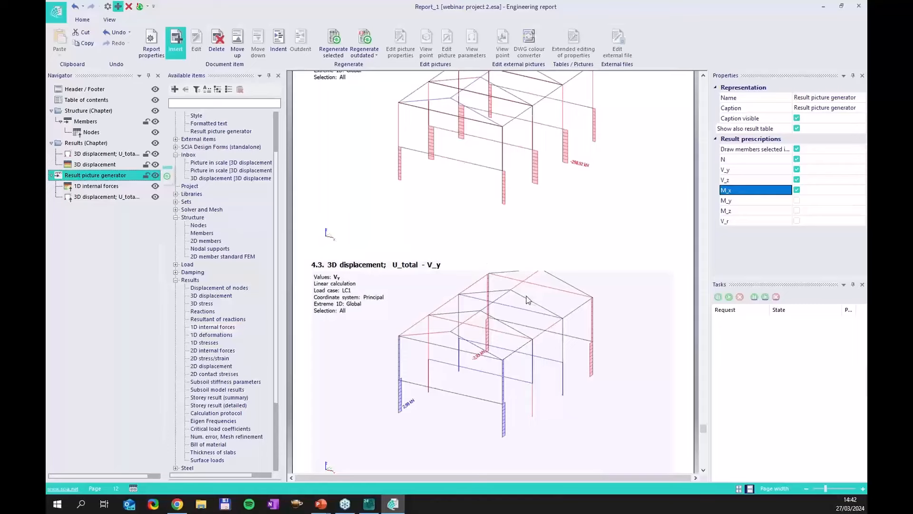
scroll(527, 300, up, 1)
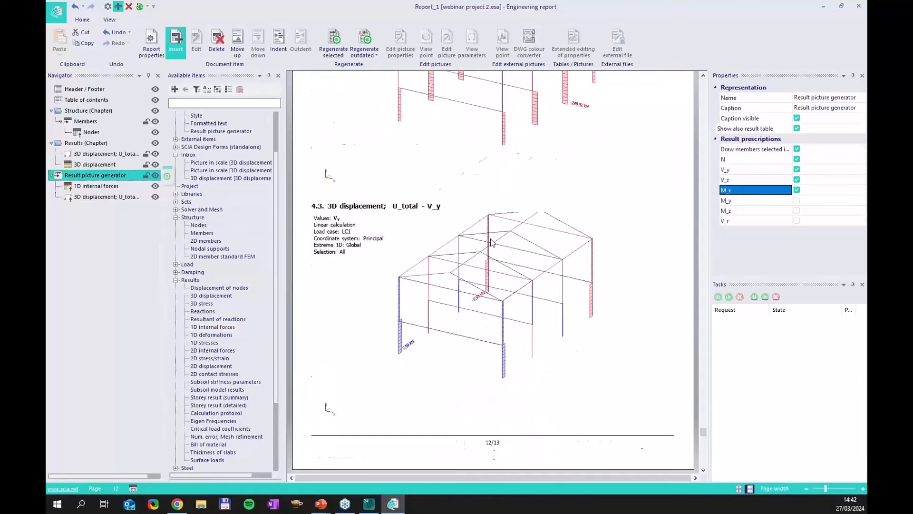
scroll(492, 238, down, 6)
scroll(494, 250, down, 2)
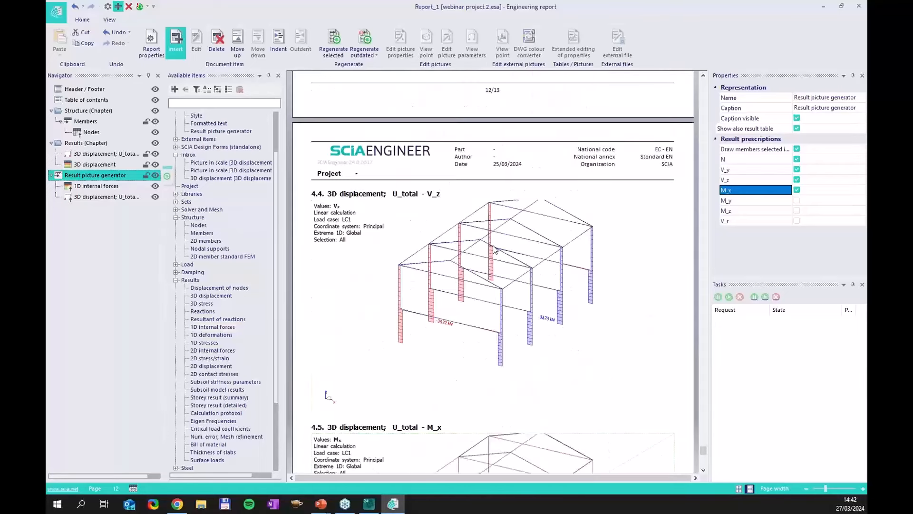
scroll(495, 250, down, 3)
scroll(494, 249, down, 1)
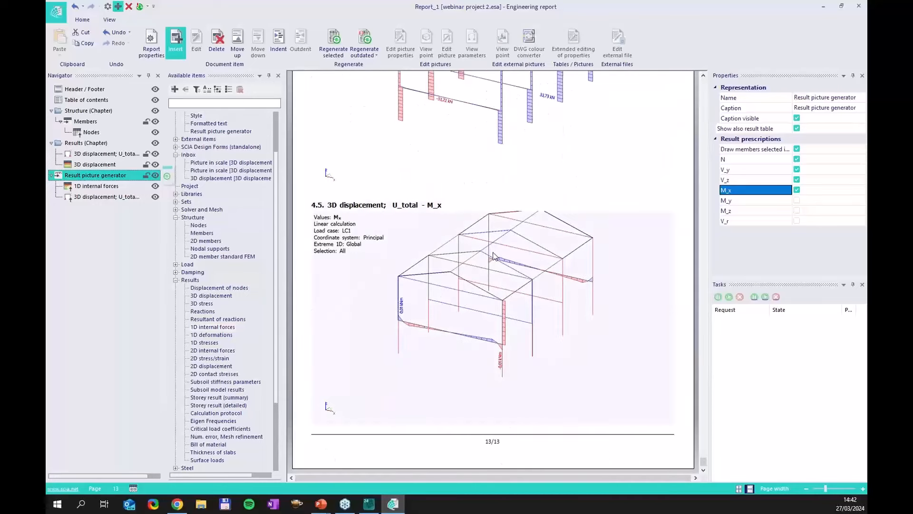
scroll(482, 258, up, 5)
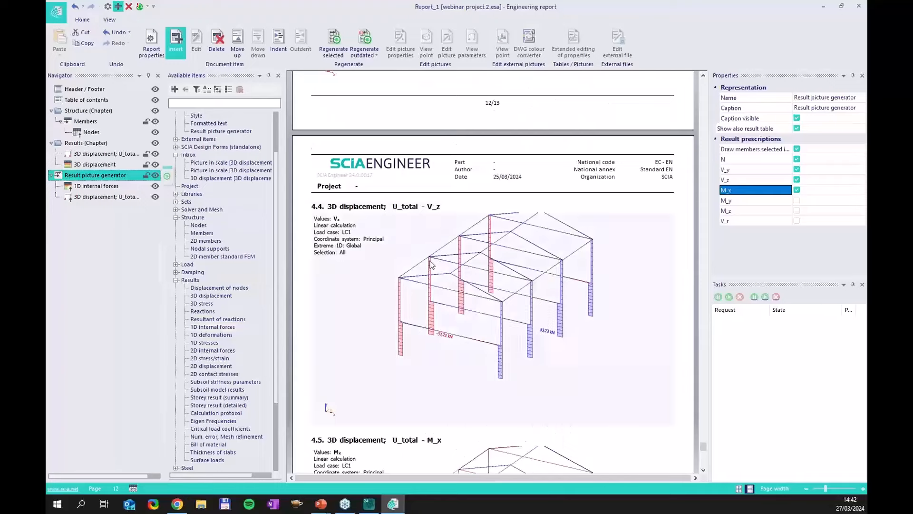
scroll(432, 264, up, 10)
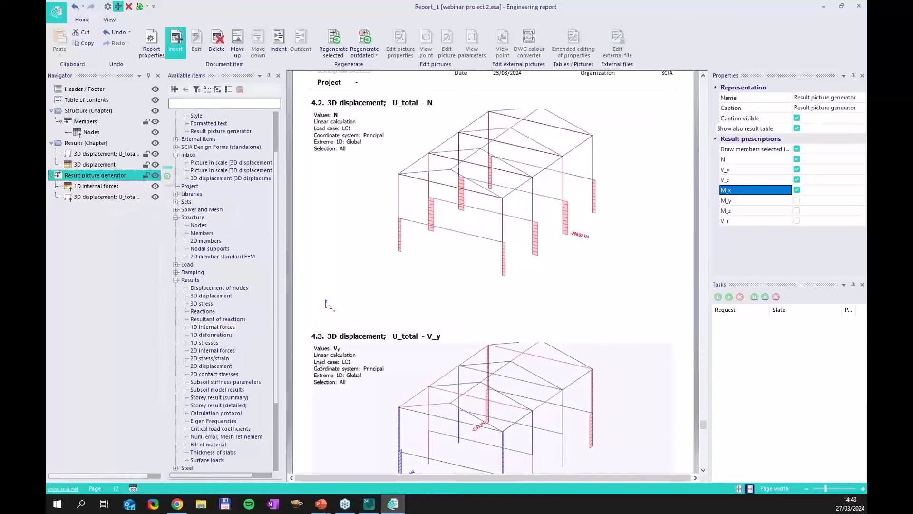
Step: Deselect the Result picture generator and go back through its chapter to the 1D internal forces table
click(100, 176)
click(95, 275)
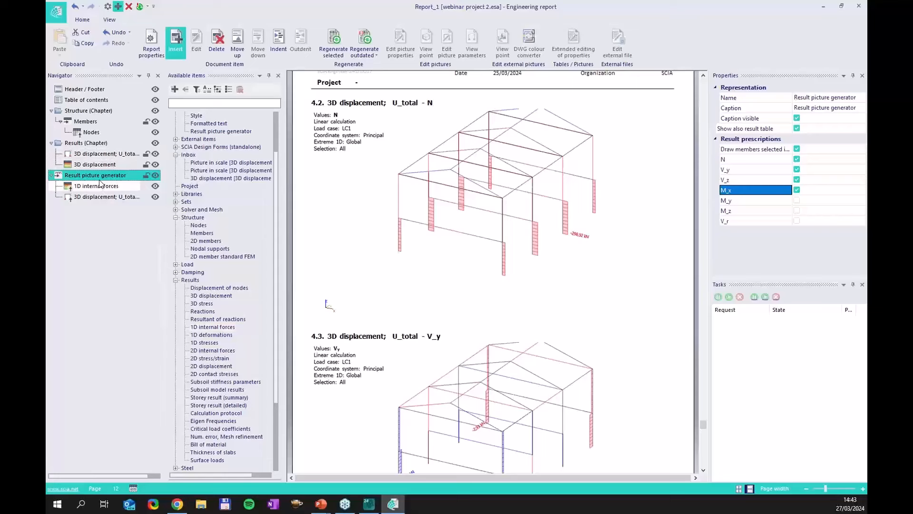
click(95, 275)
scroll(484, 319, up, 5)
scroll(485, 322, up, 3)
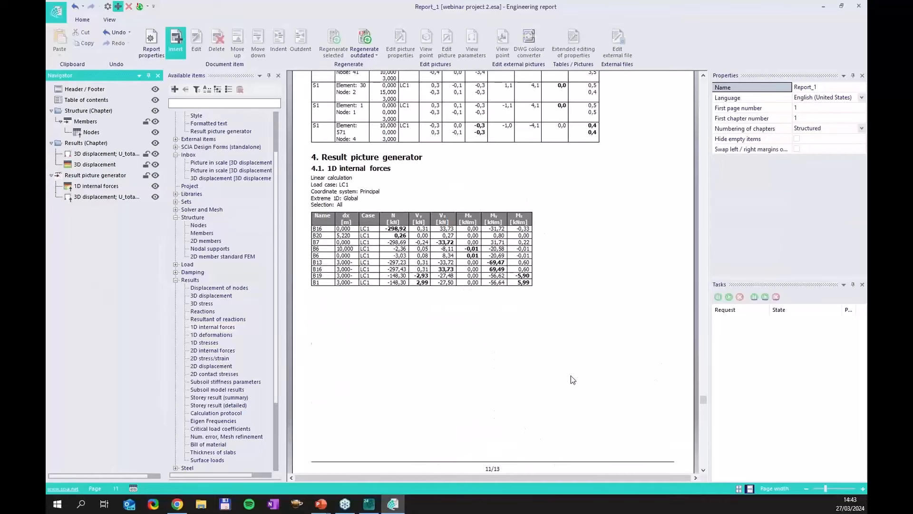
scroll(571, 376, up, 3)
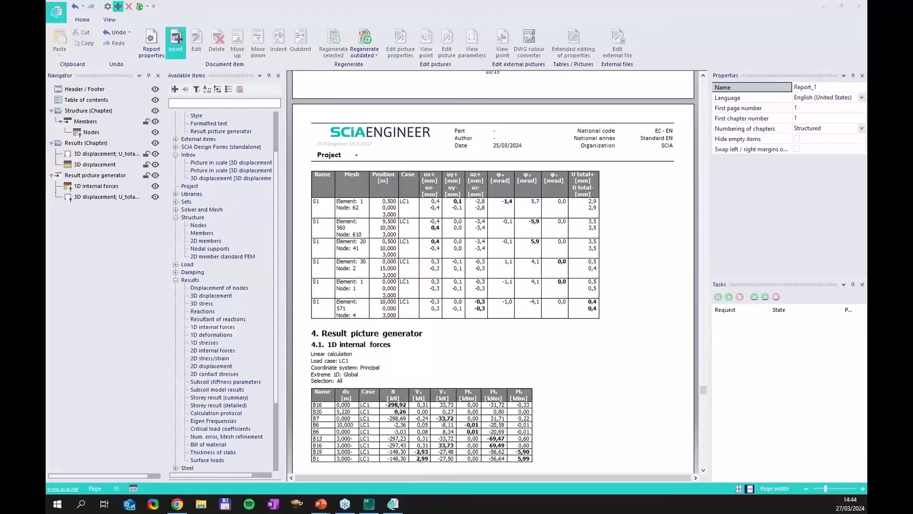
Step: View the nested 1D internal forces item's settings and table, compare it with the N and V_y pictures, and clear the selection
click(108, 187)
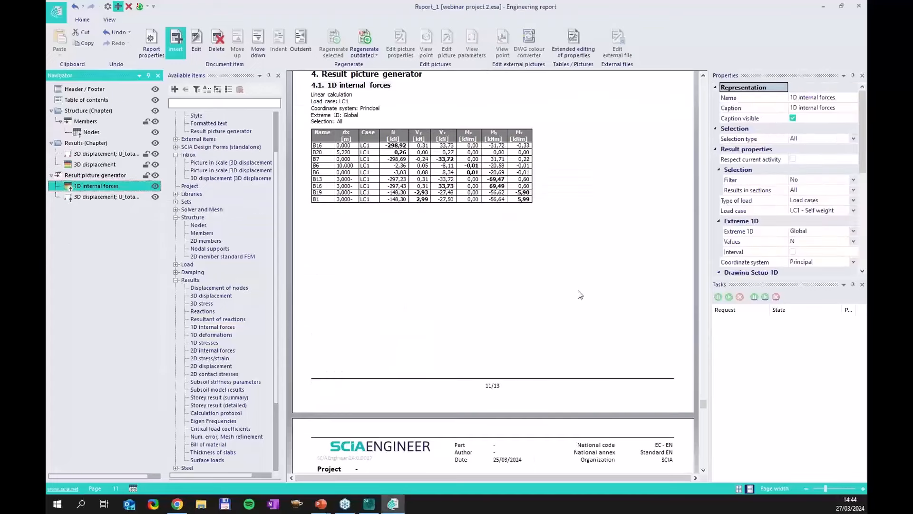
scroll(578, 291, up, 4)
scroll(576, 294, down, 3)
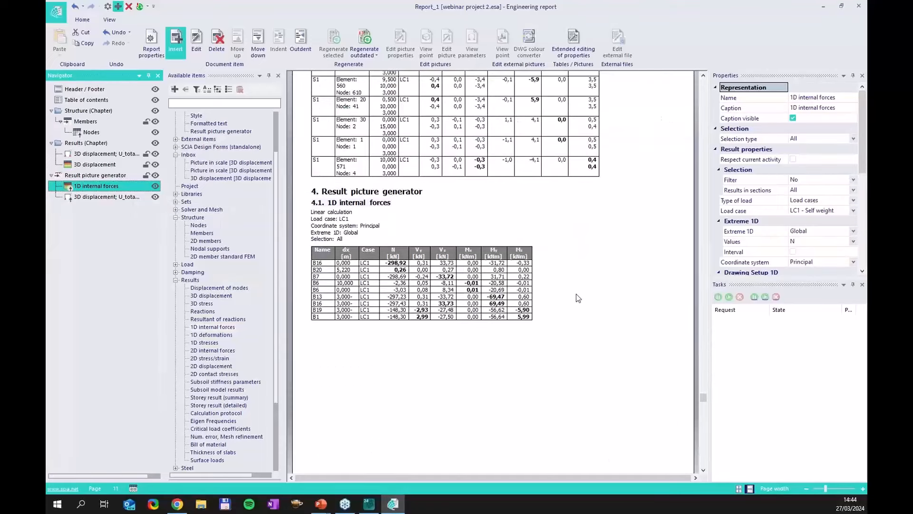
scroll(575, 293, up, 1)
scroll(576, 293, down, 8)
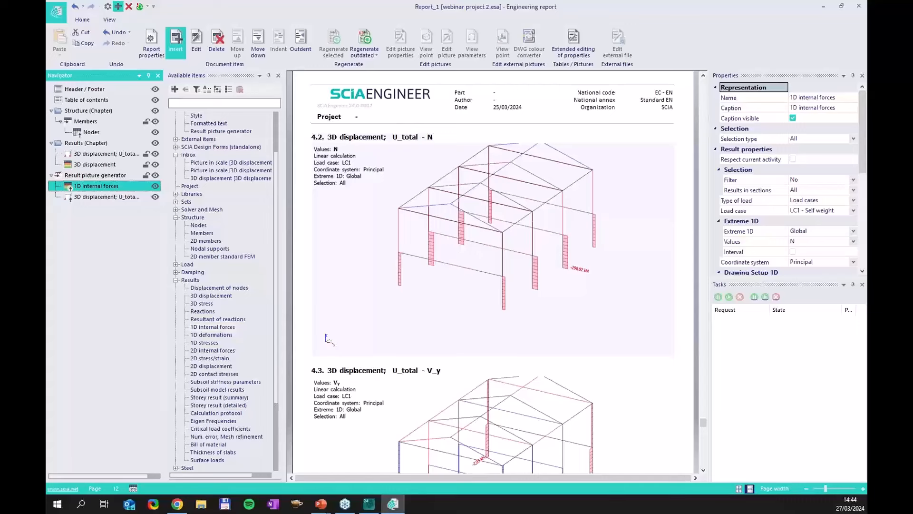
click(121, 249)
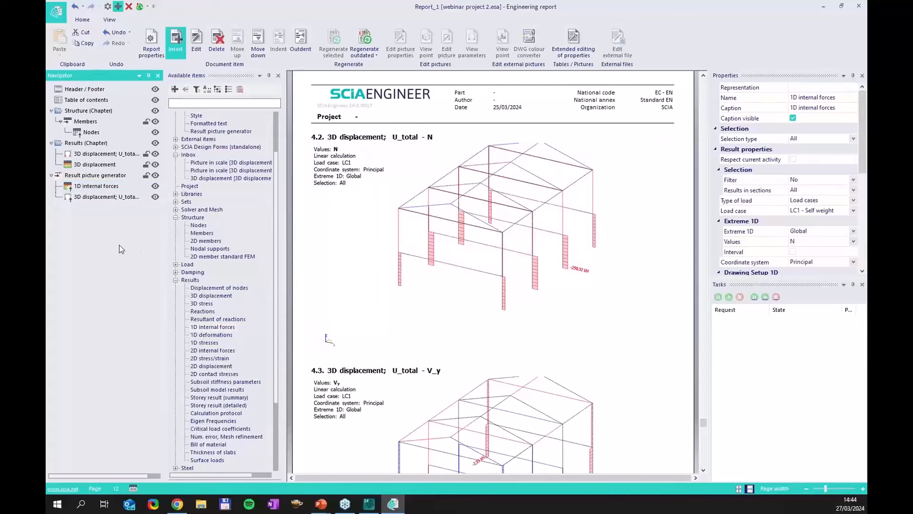